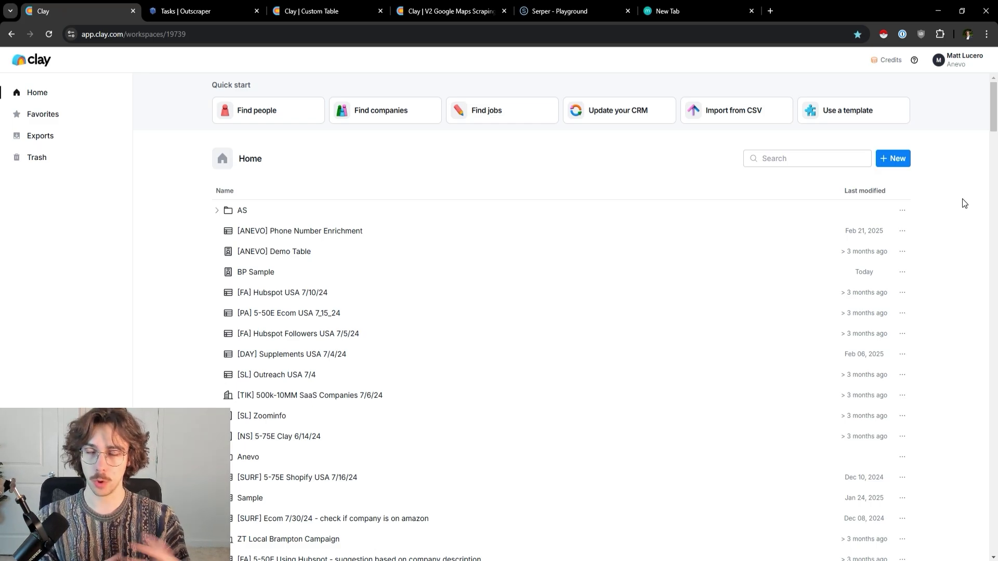
Create a new table with the option to find local businesses using Google Maps as its source.
left_click(894, 159)
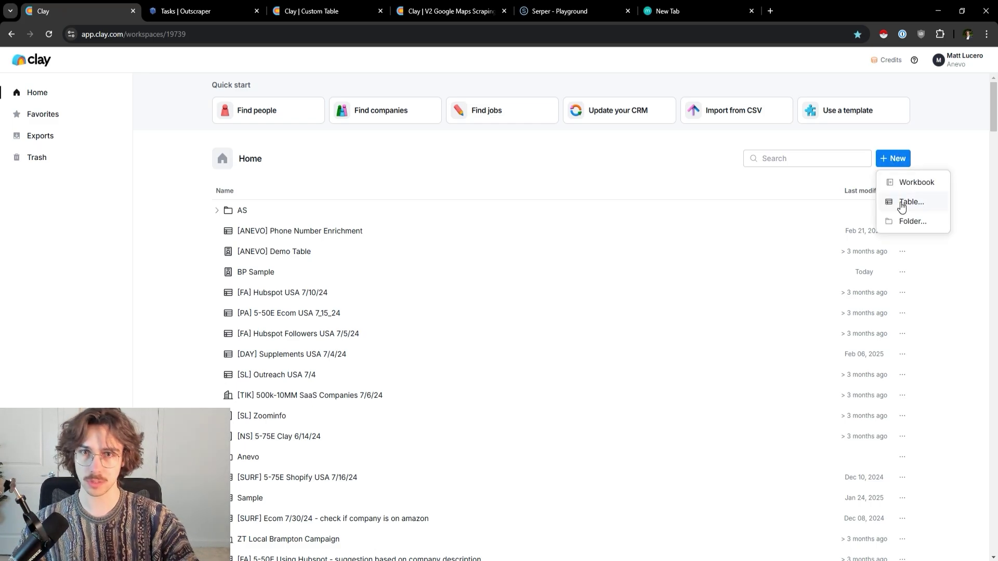
left_click(929, 207)
scroll(583, 316, "down", 10)
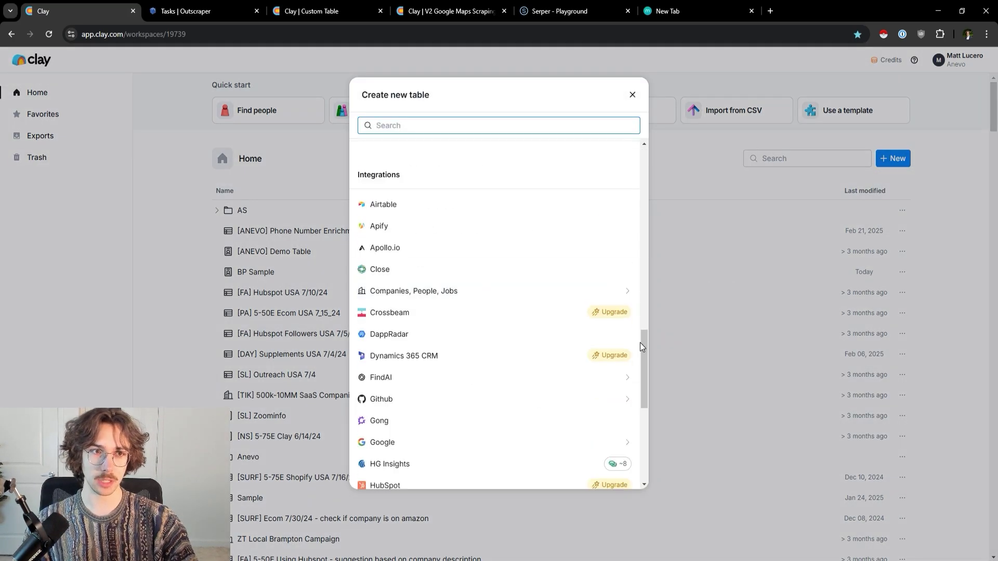
scroll(499, 316, "down", 5)
scroll(507, 334, "up", 15)
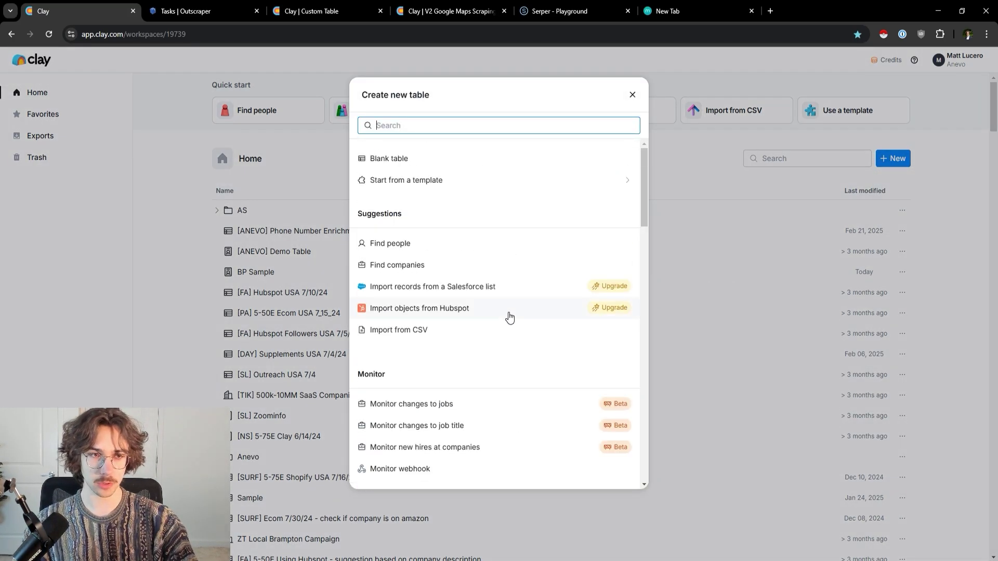
scroll(483, 338, "down", 5)
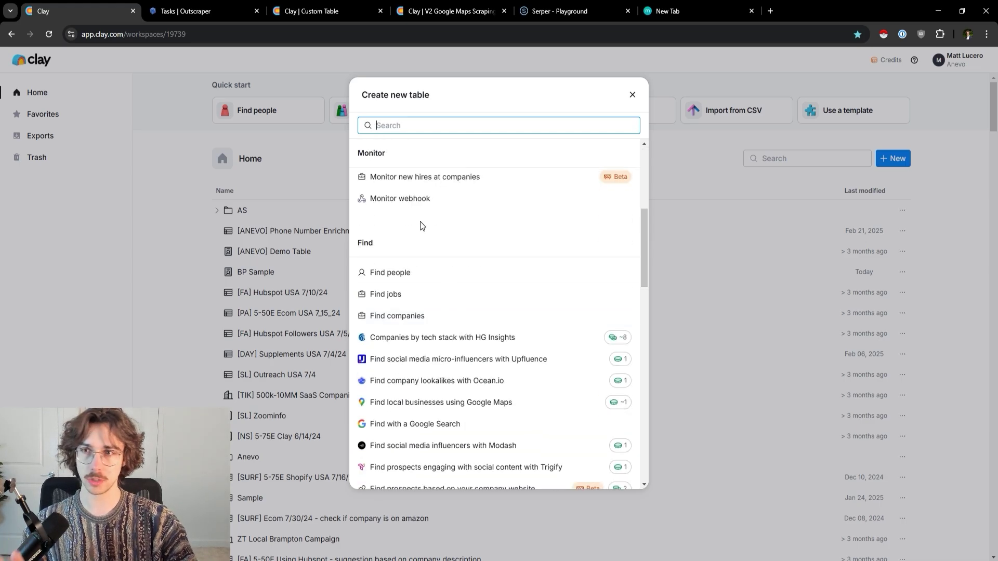
scroll(410, 260, "up", 2)
scroll(457, 305, "down", 5)
scroll(514, 330, "up", 3)
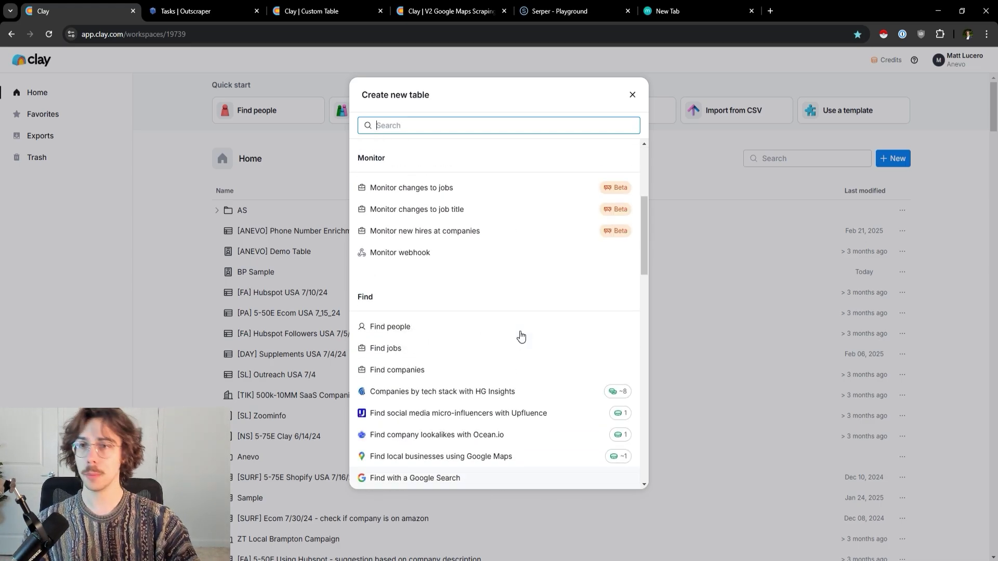
scroll(514, 341, "down", 1)
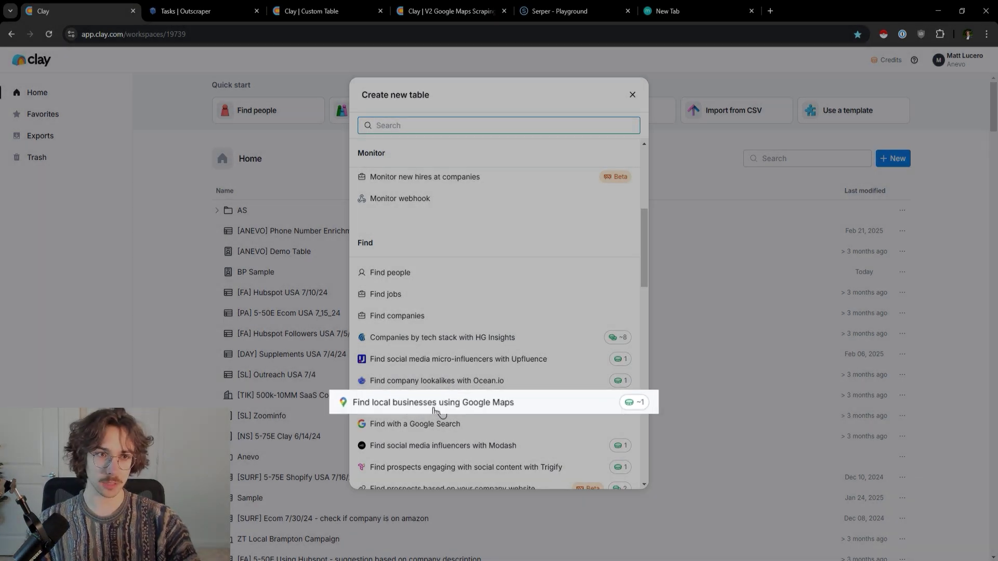
left_click(435, 409)
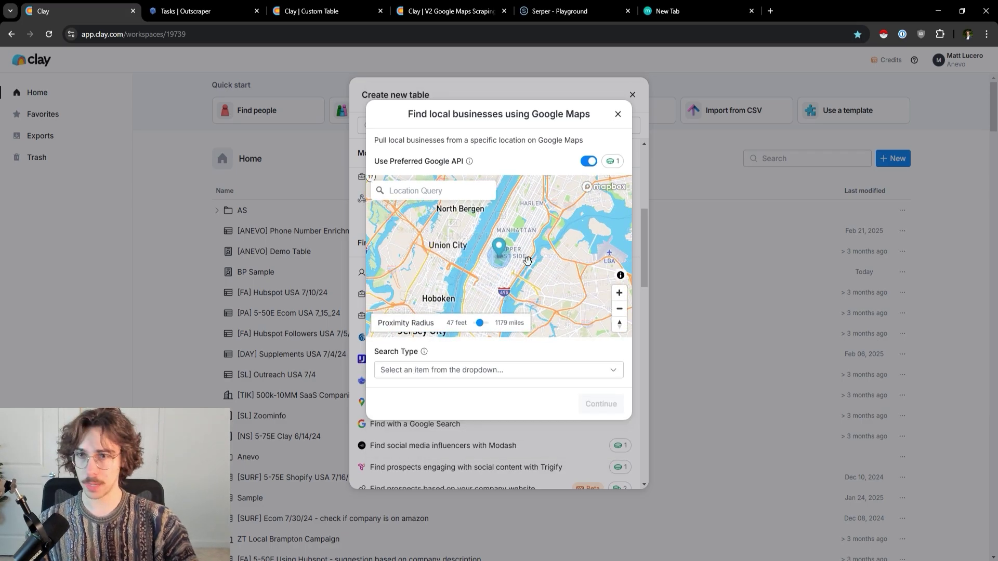
Enlarge the proximity radius and centre the map's search area on Pittsburgh.
scroll(491, 262, "down", 3)
scroll(540, 282, "up", 2)
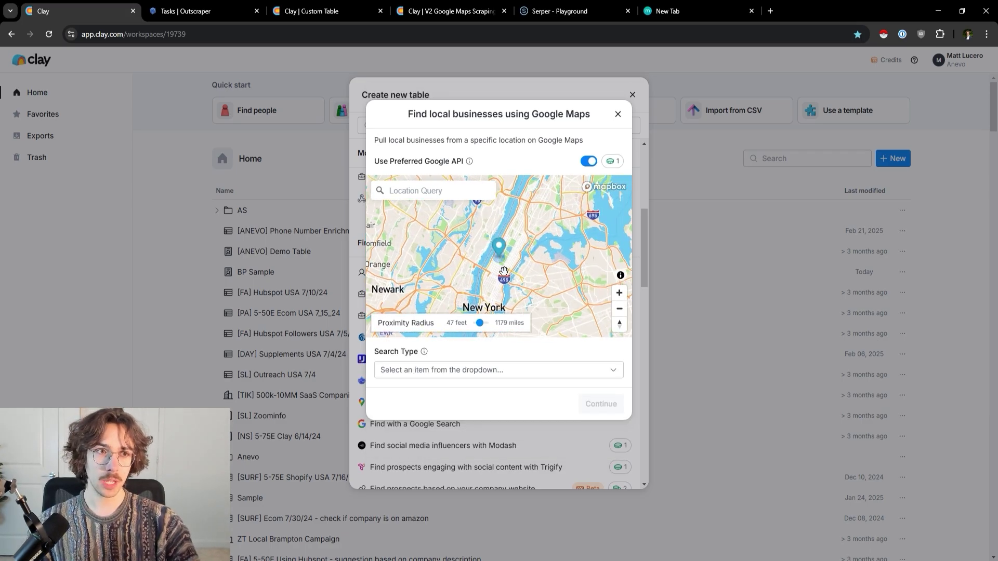
left_click_drag(478, 325, 481, 324)
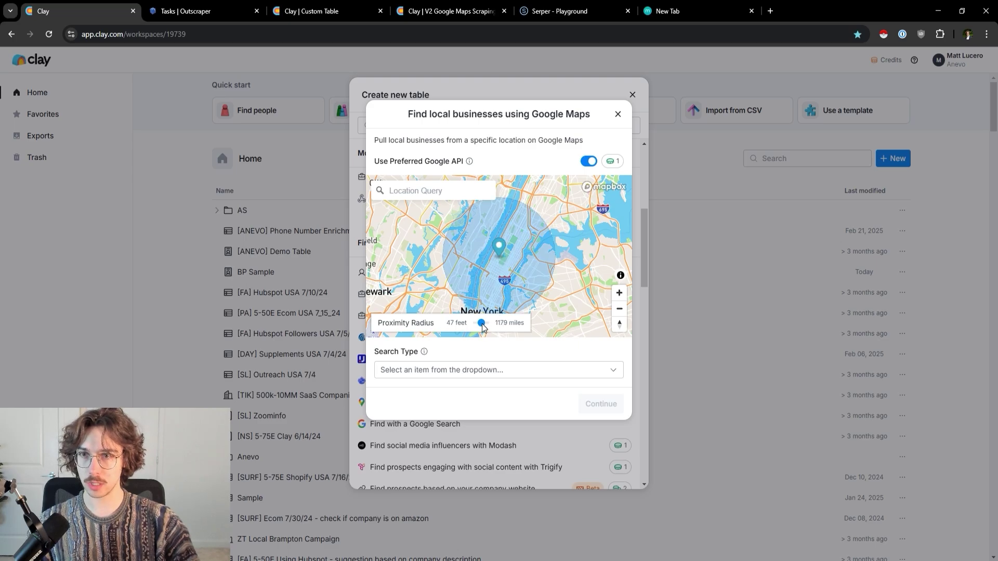
scroll(522, 231, "down", 3)
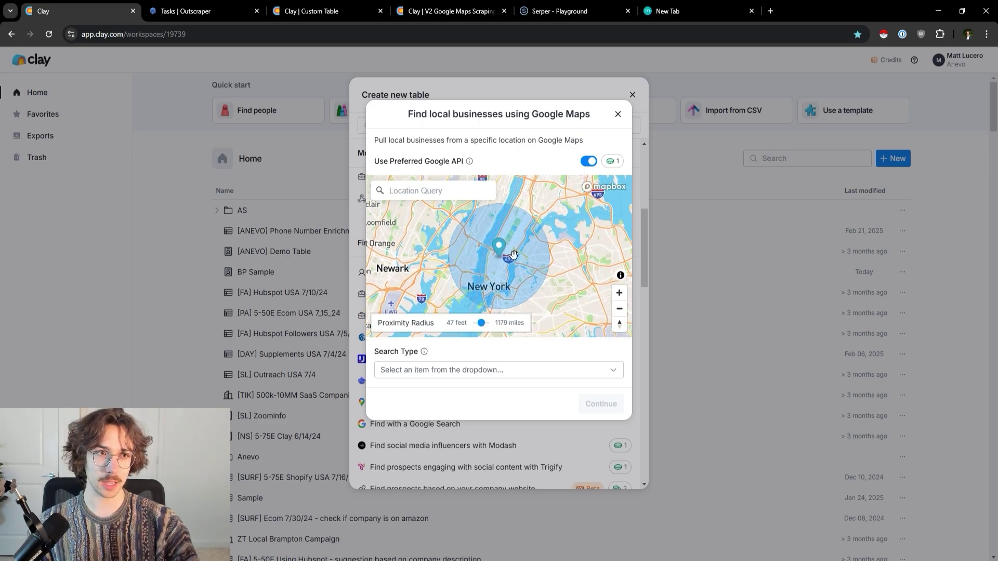
scroll(488, 244, "down", 5)
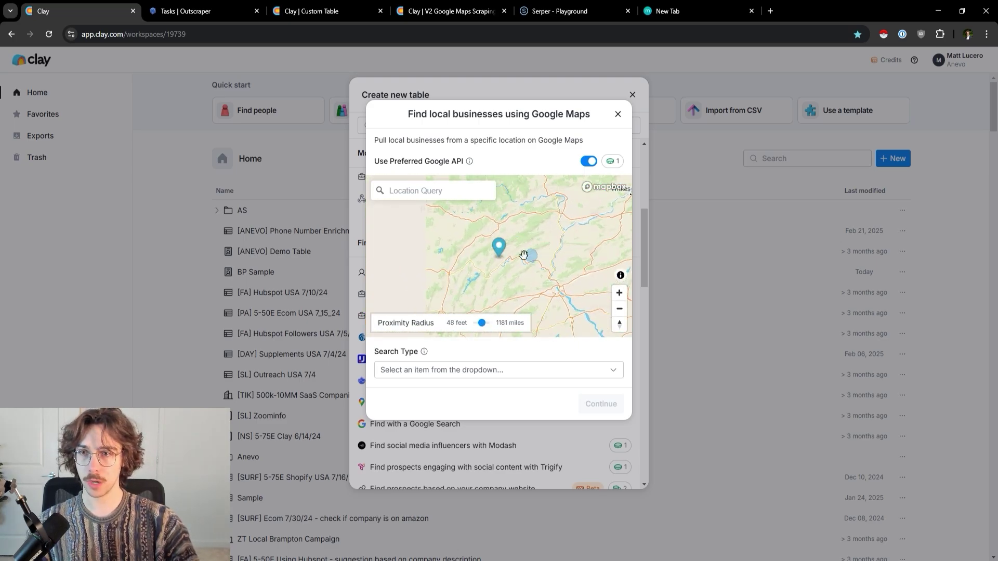
left_click_drag(594, 261, 525, 281)
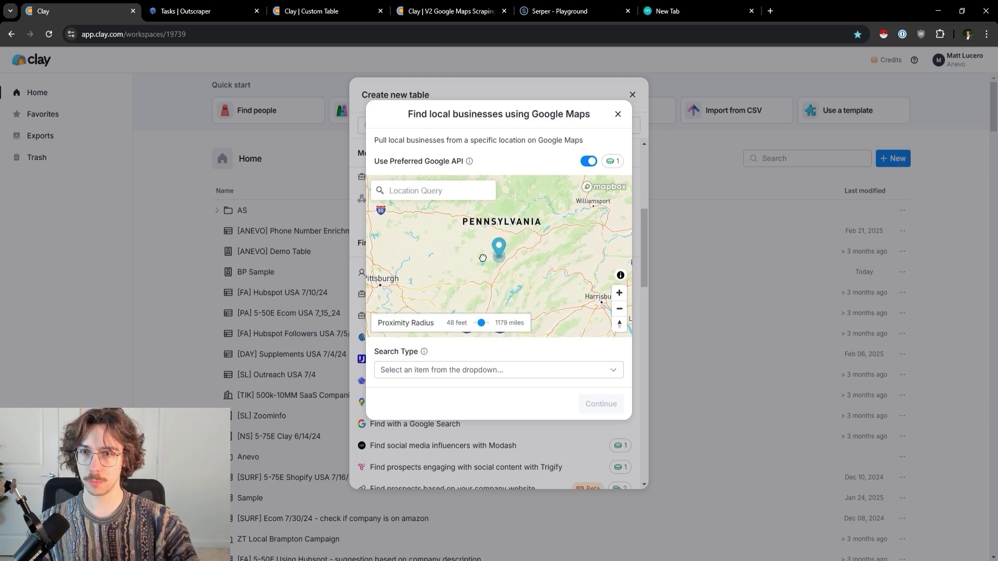
left_click_drag(416, 291, 564, 245)
scroll(499, 249, "up", 5)
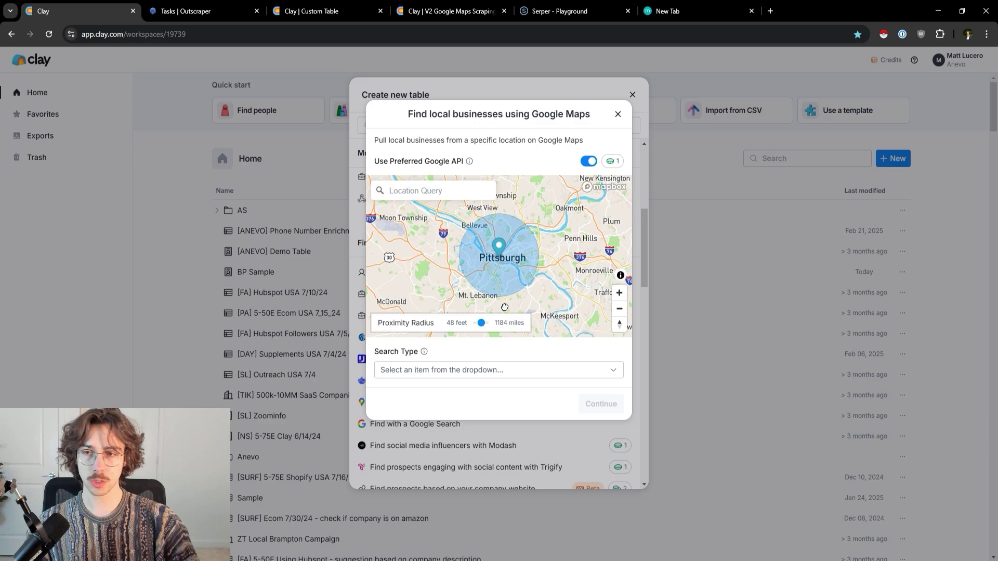
Set the search type to Business types and look through the list of available business types.
left_click(433, 370)
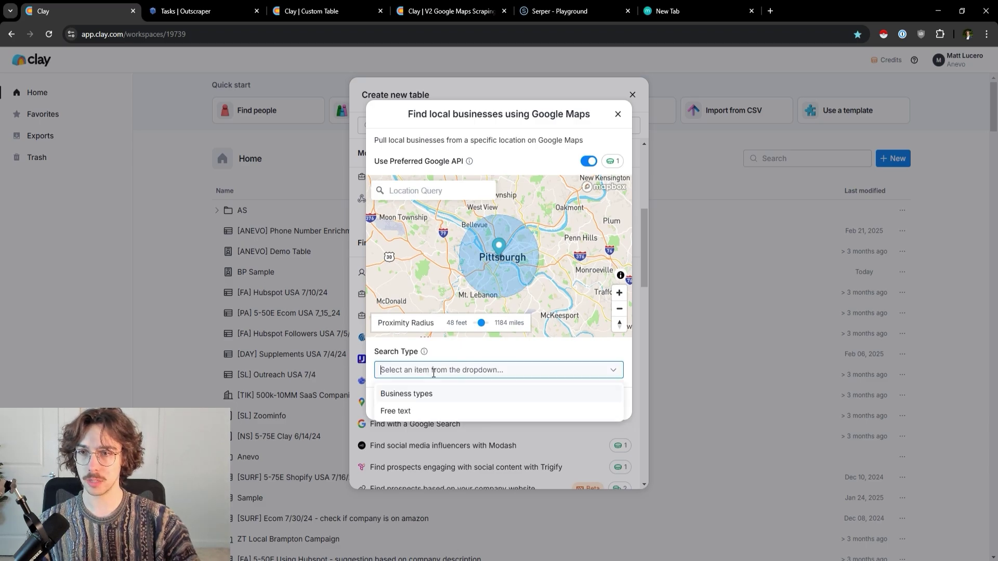
left_click(435, 398)
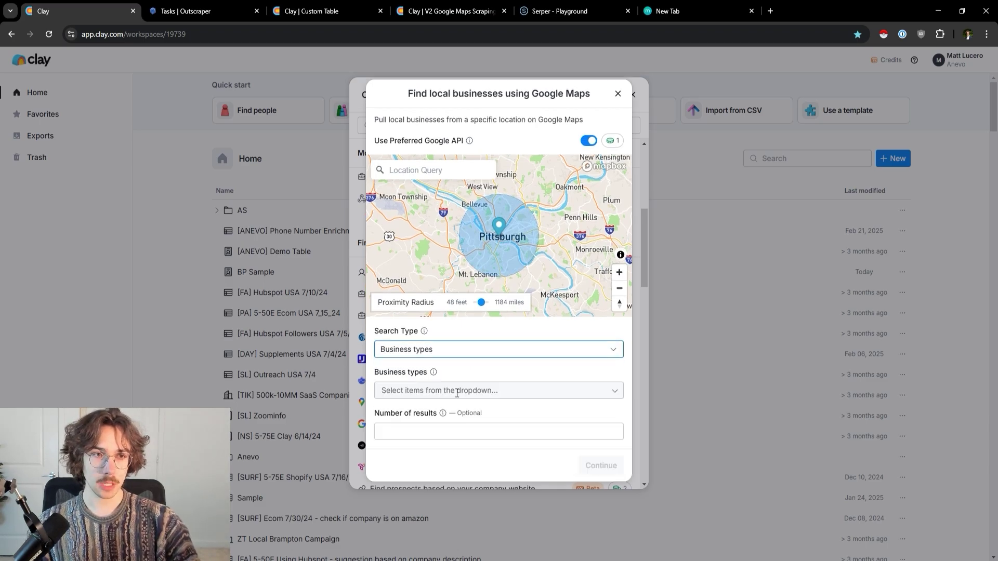
left_click(453, 390)
scroll(480, 198, "down", 3)
scroll(480, 197, "down", 20)
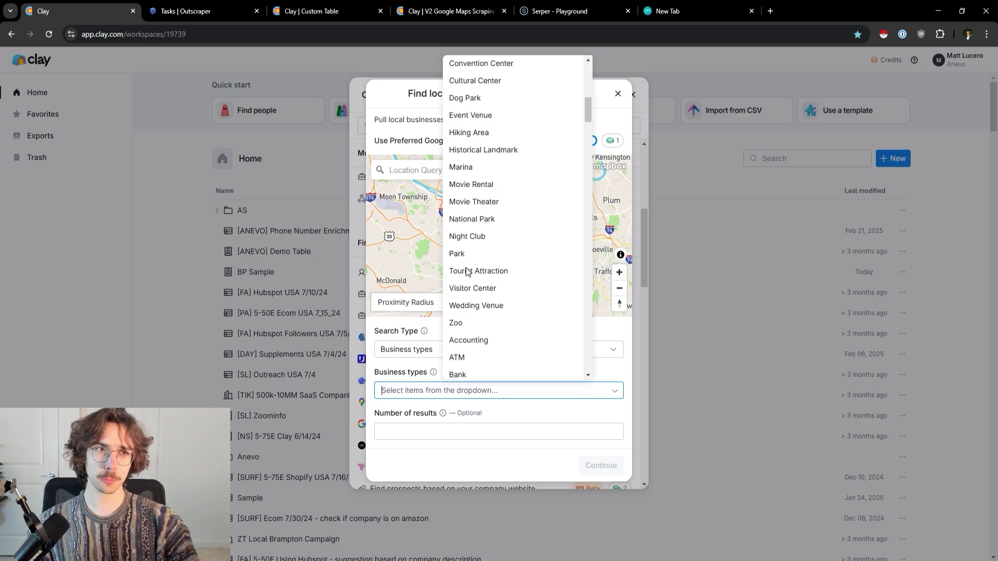
scroll(487, 262, "down", 15)
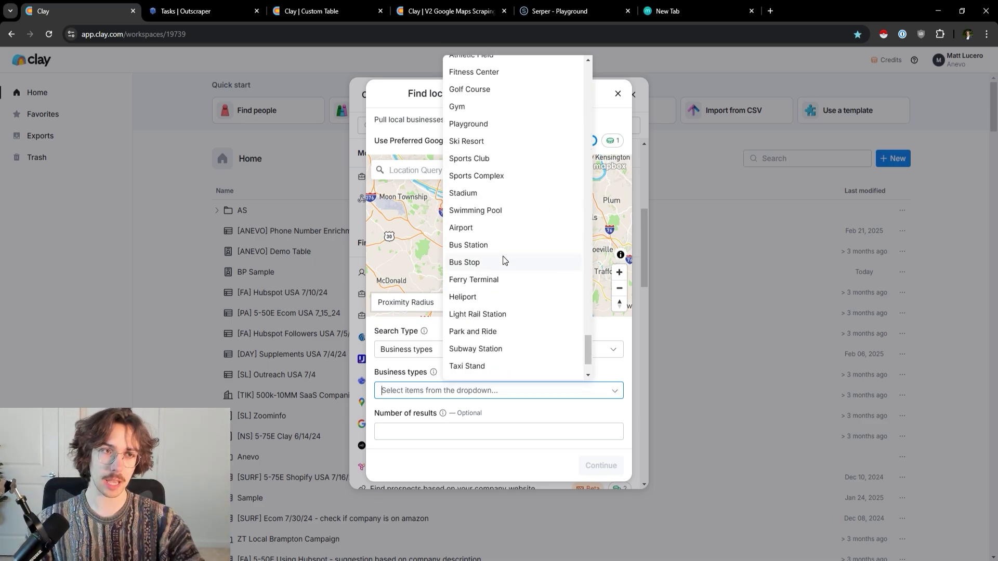
scroll(503, 260, "down", 4)
type("gym")
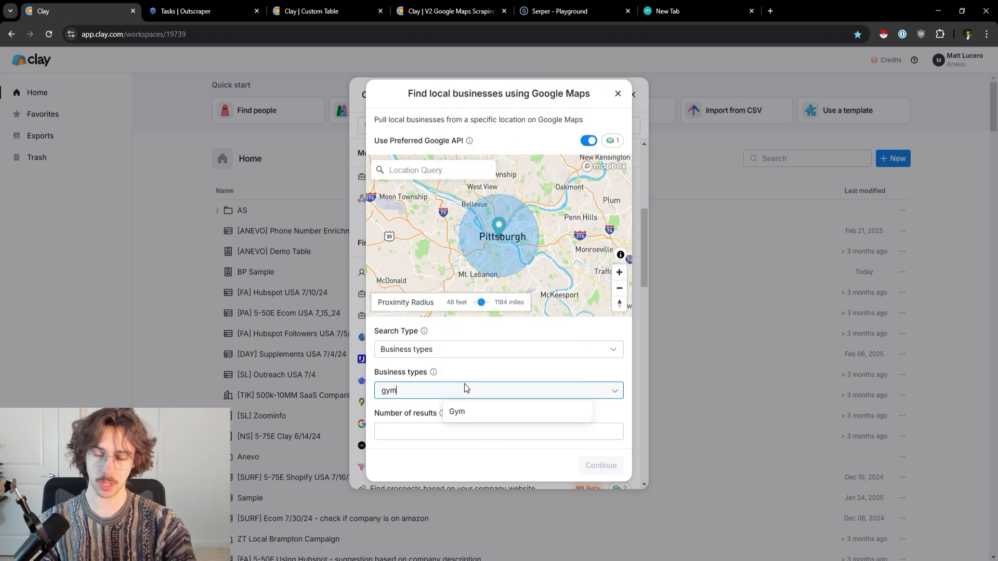
key("BackSpace")
key("BackSpace")
key("BackSpace")
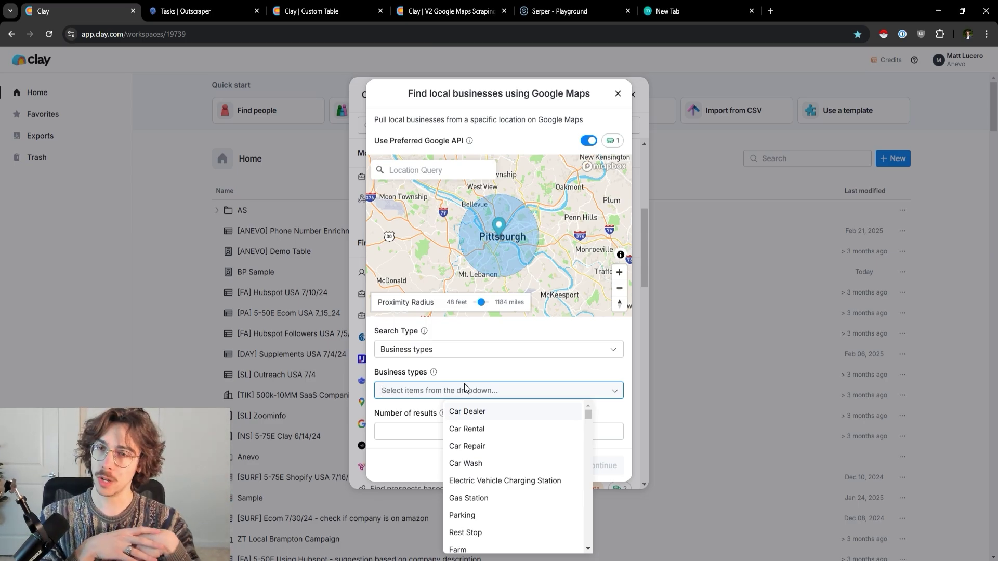
scroll(488, 441, "down", 1)
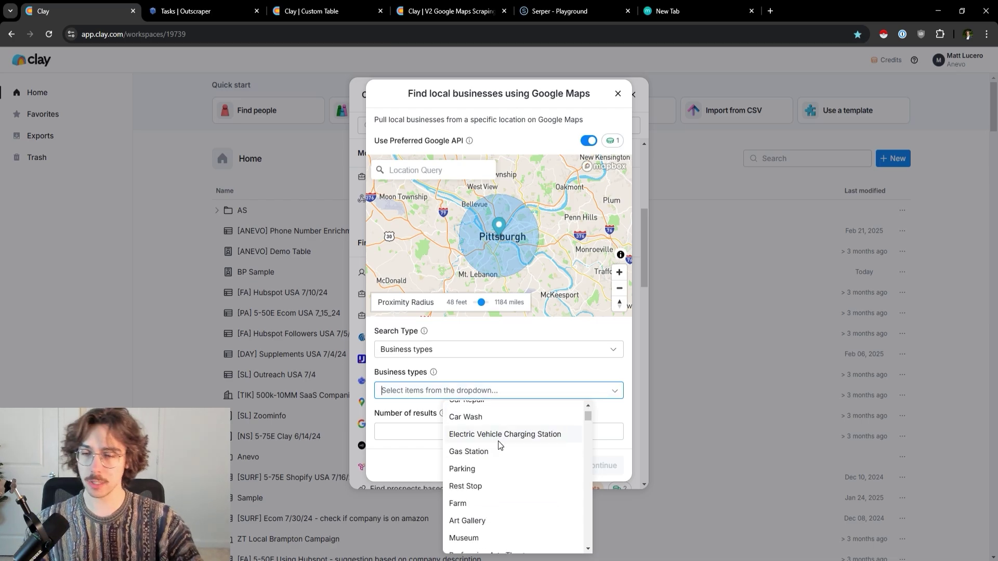
Set the number of results to 1000 and read the explanation of that setting.
left_click(417, 351)
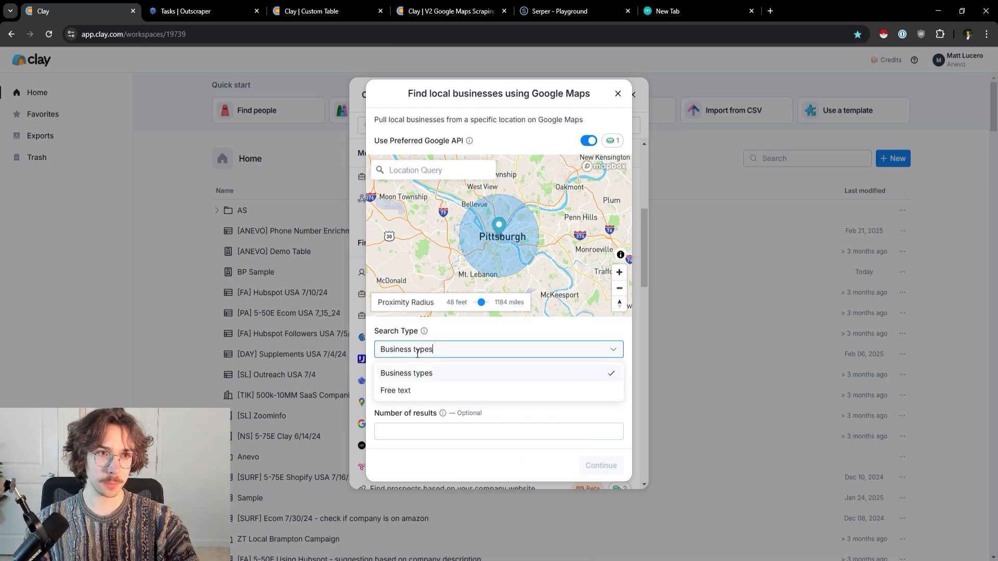
left_click(427, 428)
left_click(443, 430)
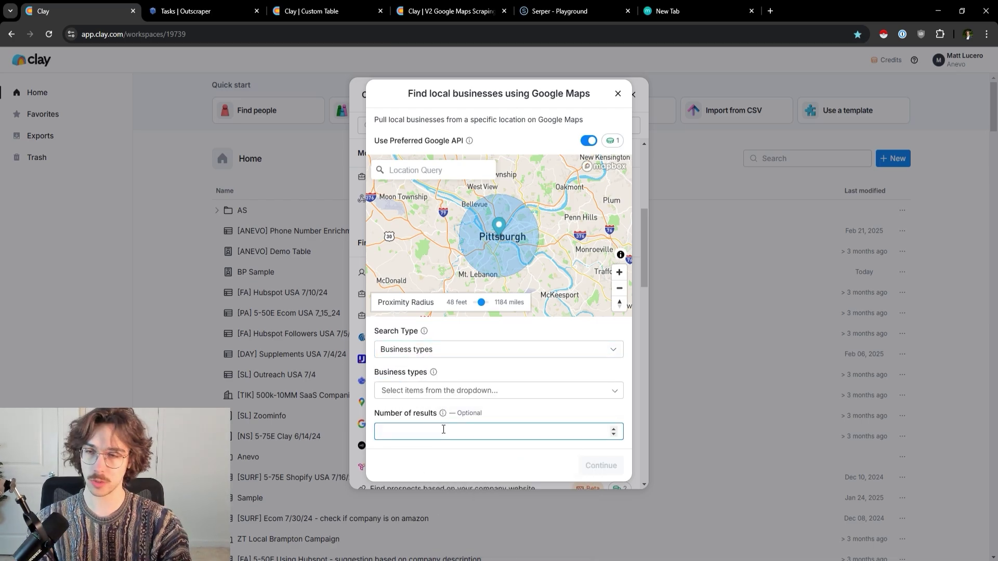
mouse_move(442, 414)
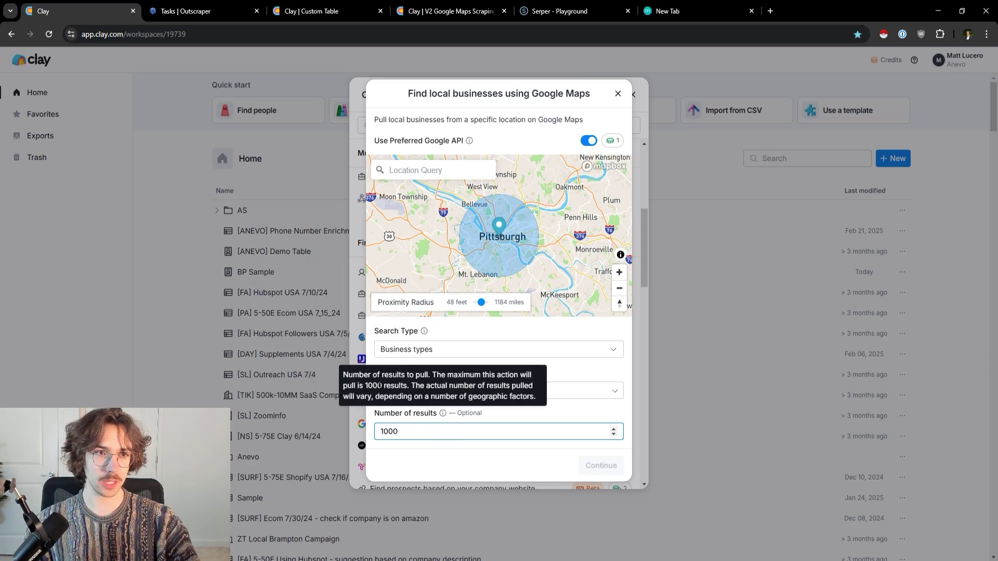
left_click_drag(366, 386, 395, 386)
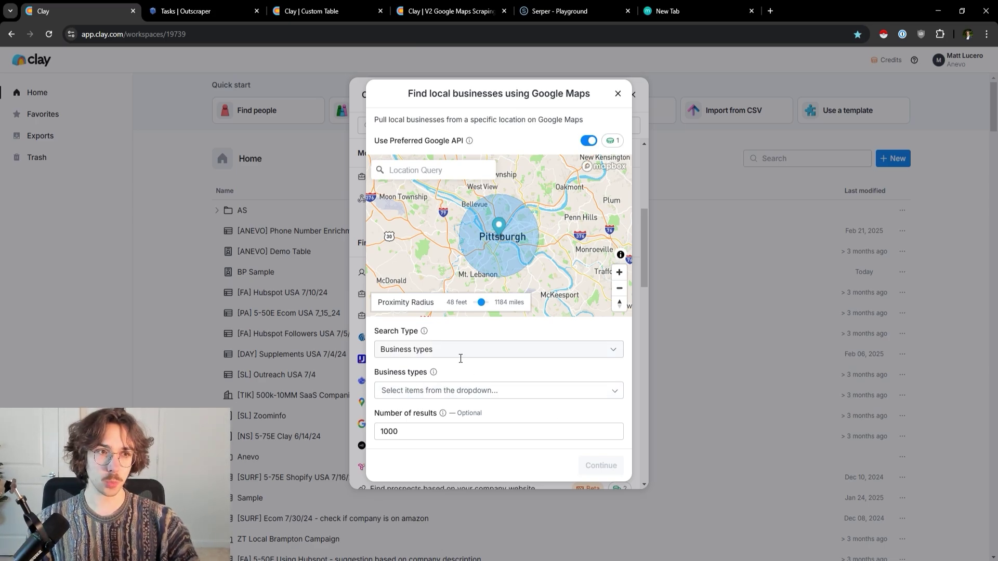
Set the number of results to 50.
left_click(401, 430)
double_click(401, 430)
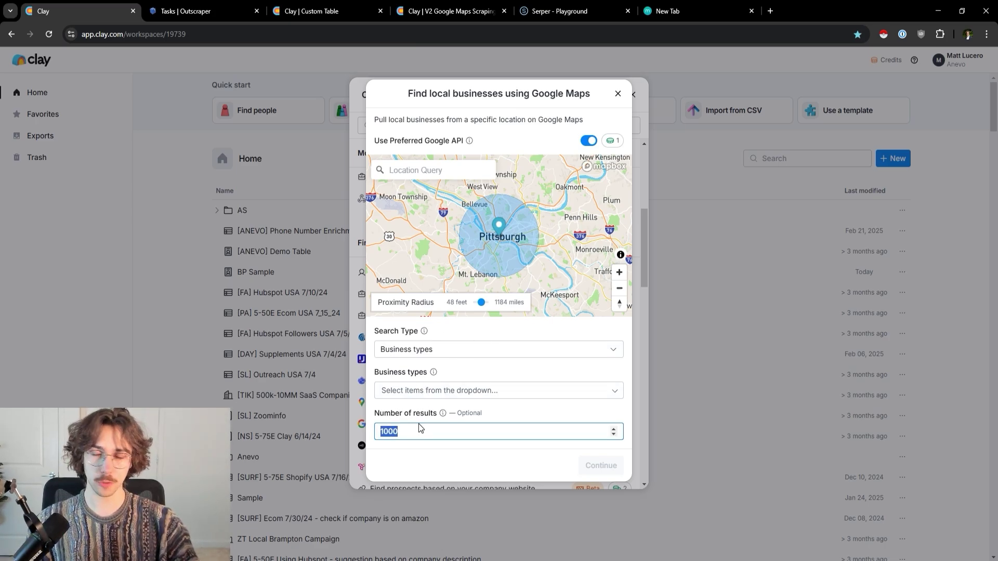
type("50")
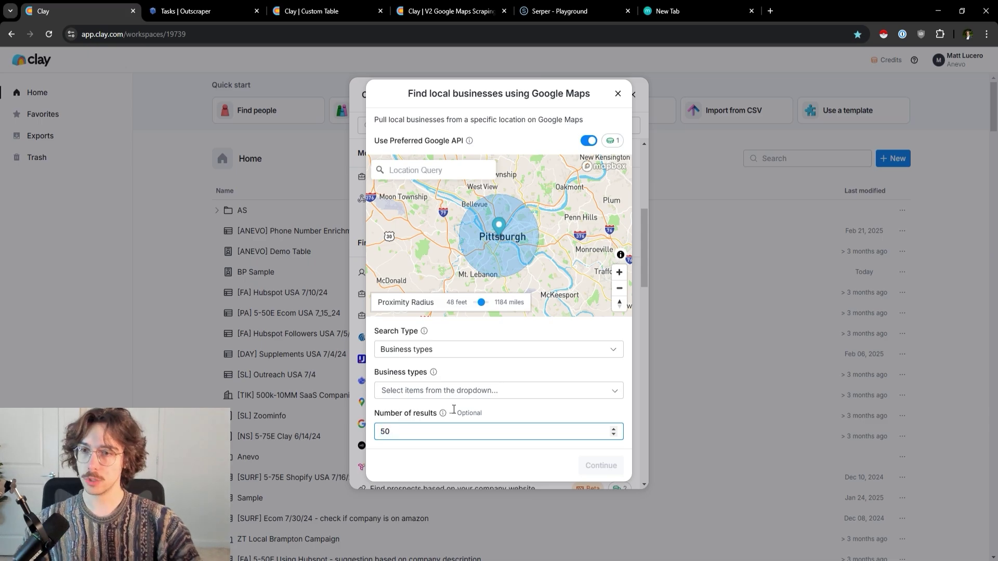
left_click(444, 414)
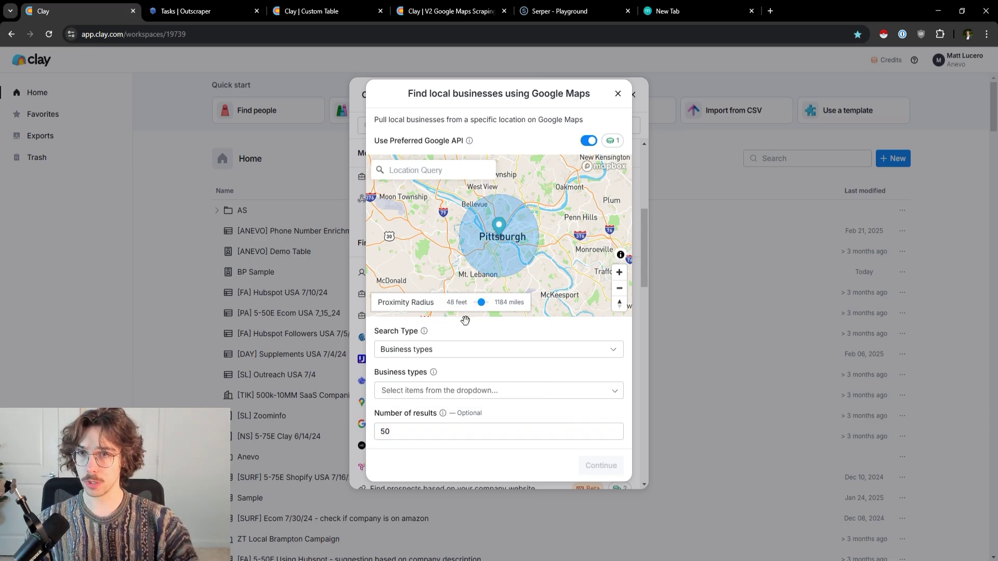
Select Gas Station and School as business types, and remove both from the selection again.
left_click(447, 391)
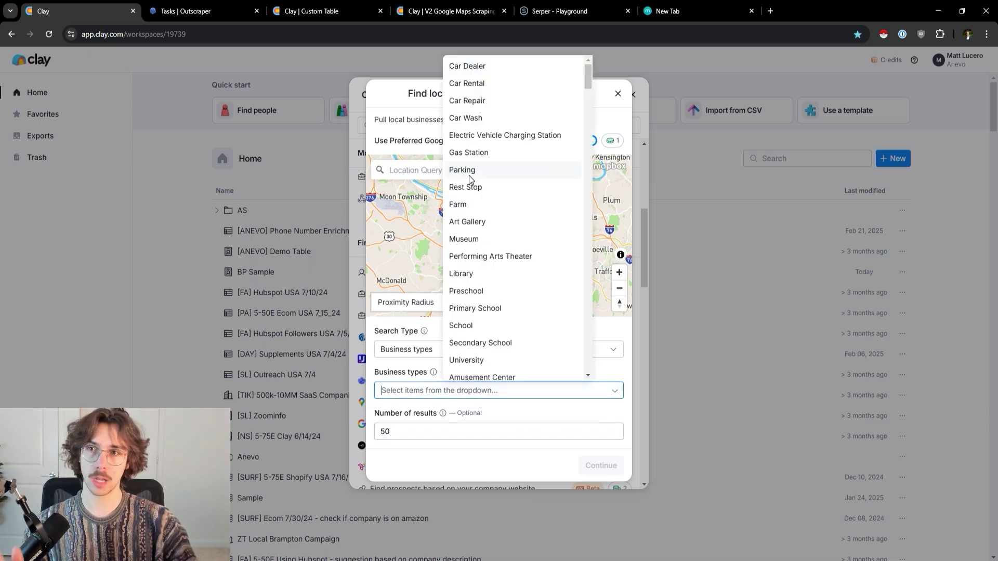
left_click(480, 152)
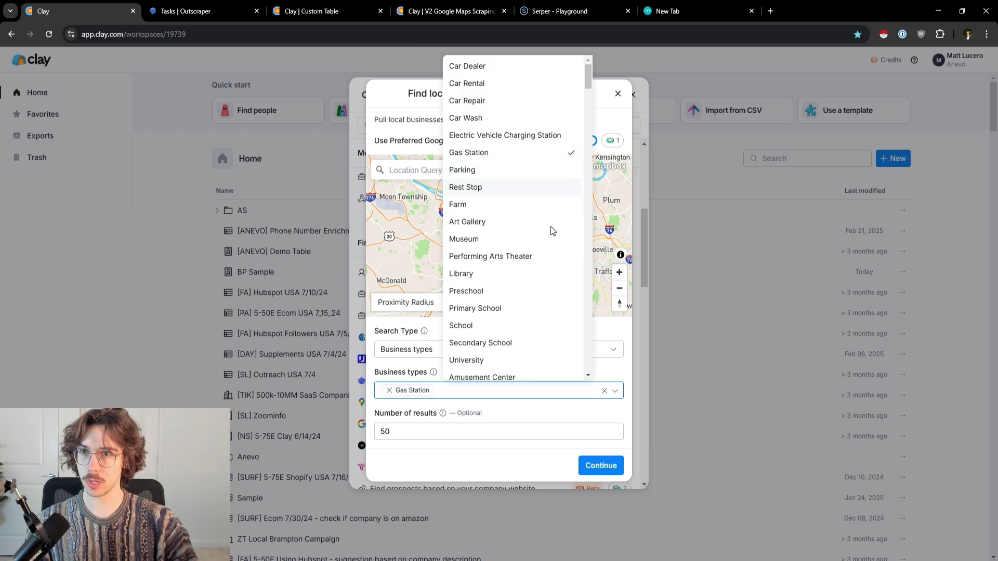
left_click(588, 420)
left_click(465, 390)
left_click(497, 326)
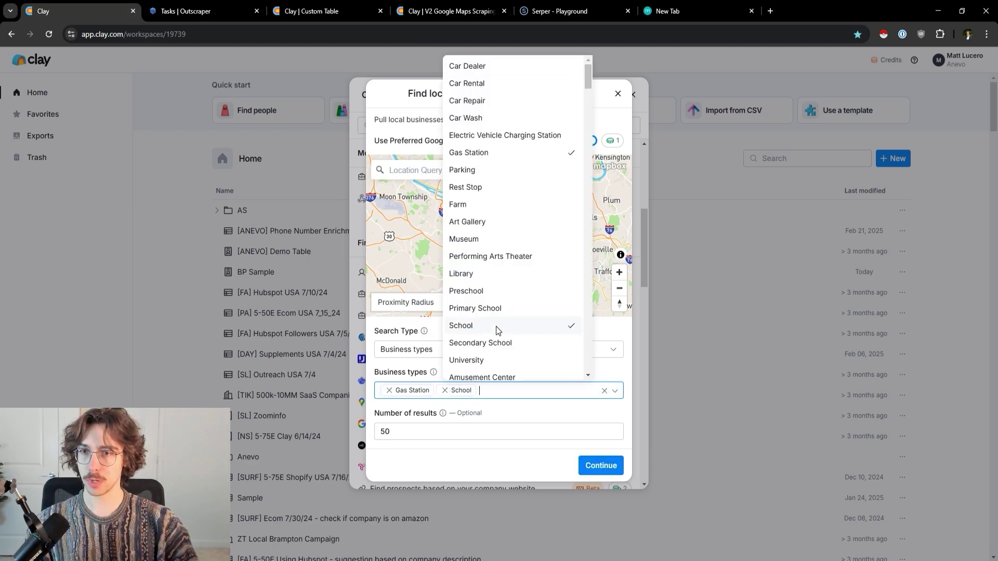
left_click(445, 390)
left_click(389, 390)
Add Gym as a business type for the search.
type("gym")
key("Return")
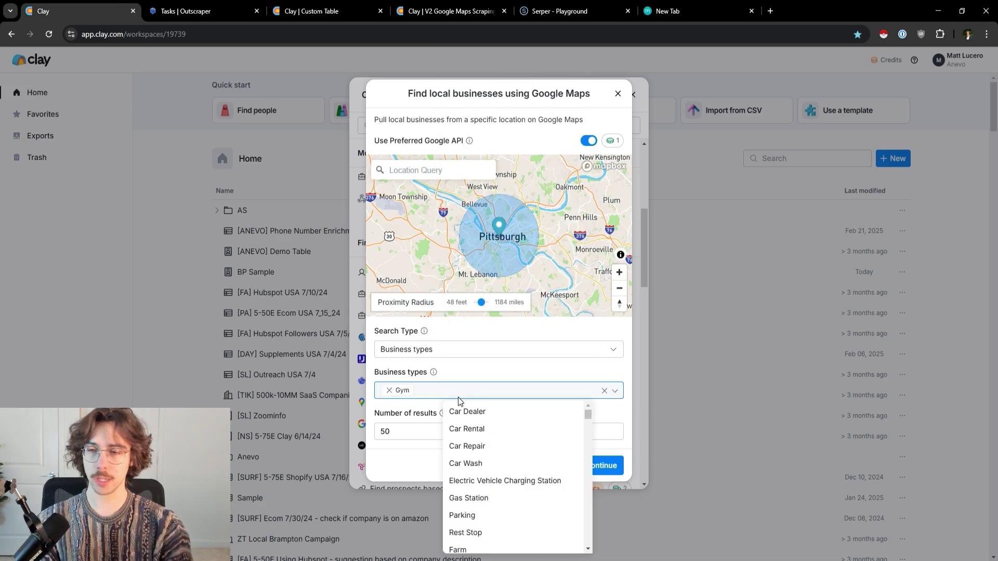
type("perso")
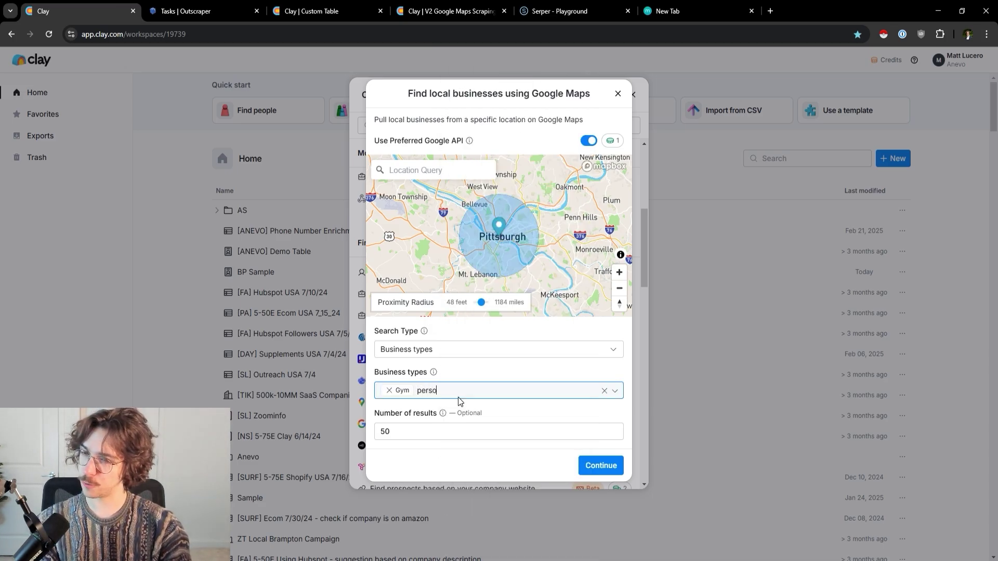
key("BackSpace")
key("BackSpace")
key("BackSpace")
key("BackSpace")
key("BackSpace")
Add Fitness Center as a further business type and close the list of types.
type("fit")
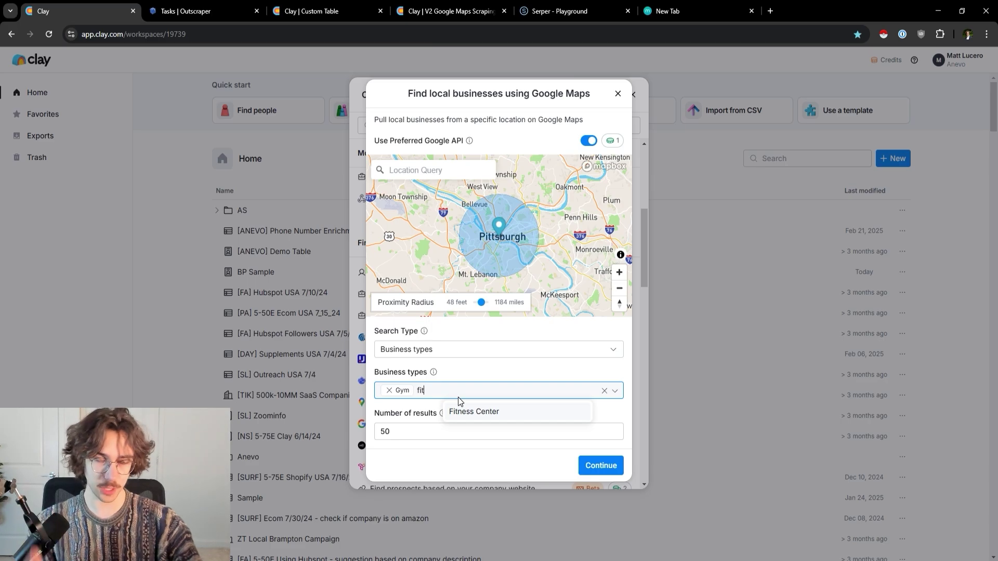
left_click(472, 412)
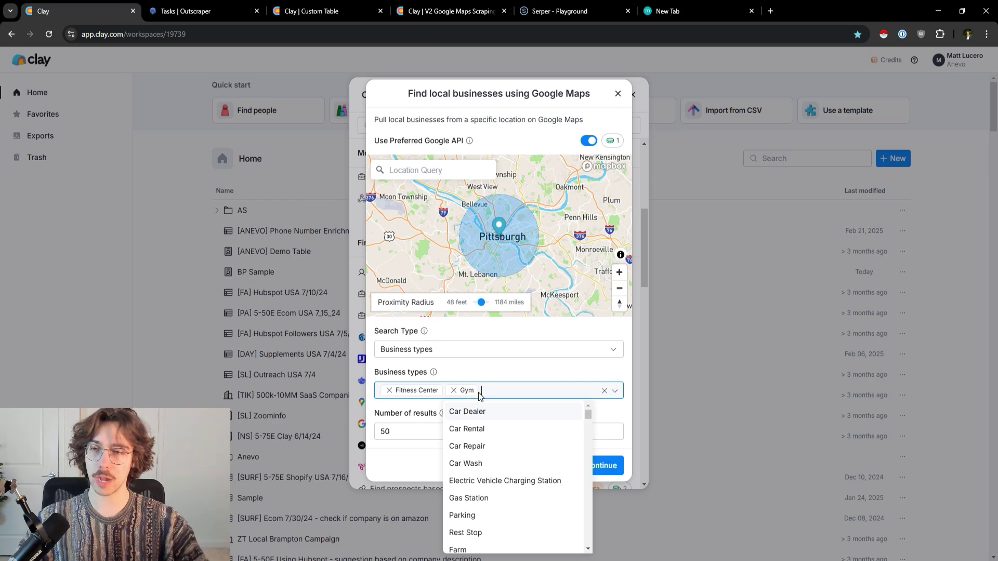
left_click(492, 377)
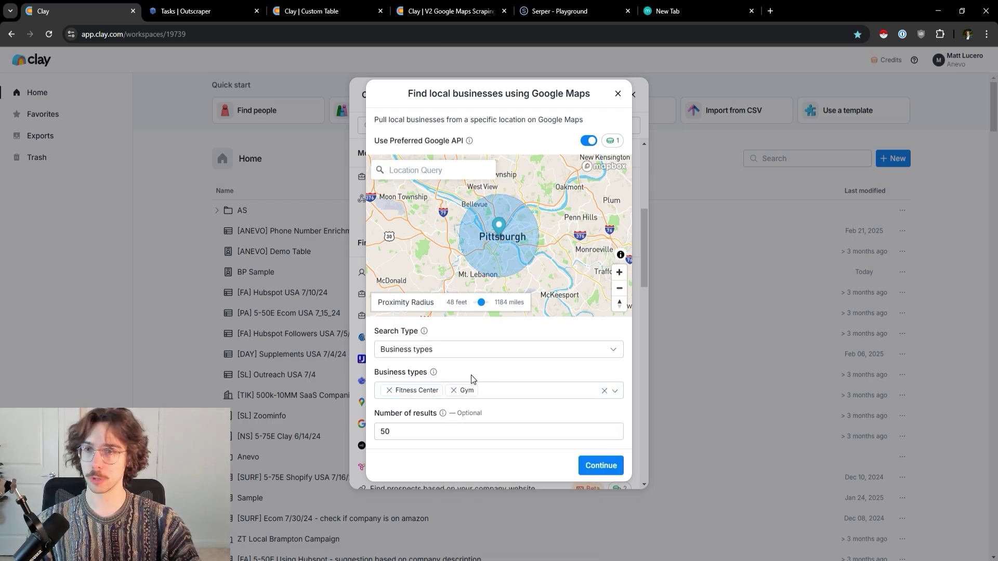
Create the table of local businesses from the configured Google Maps search, look through its rows and close the source settings.
left_click(600, 465)
left_click(448, 237)
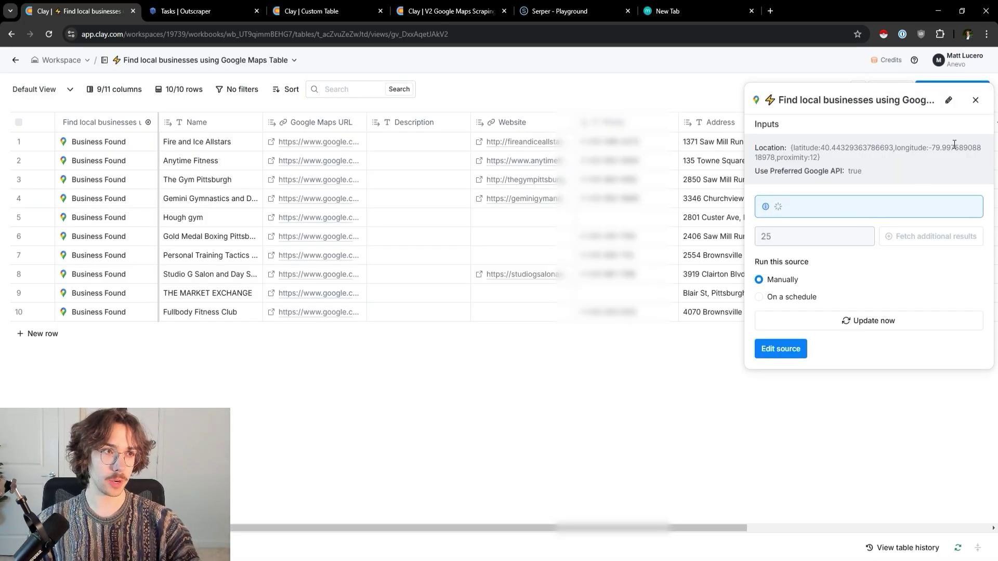
scroll(218, 359, "down", 4)
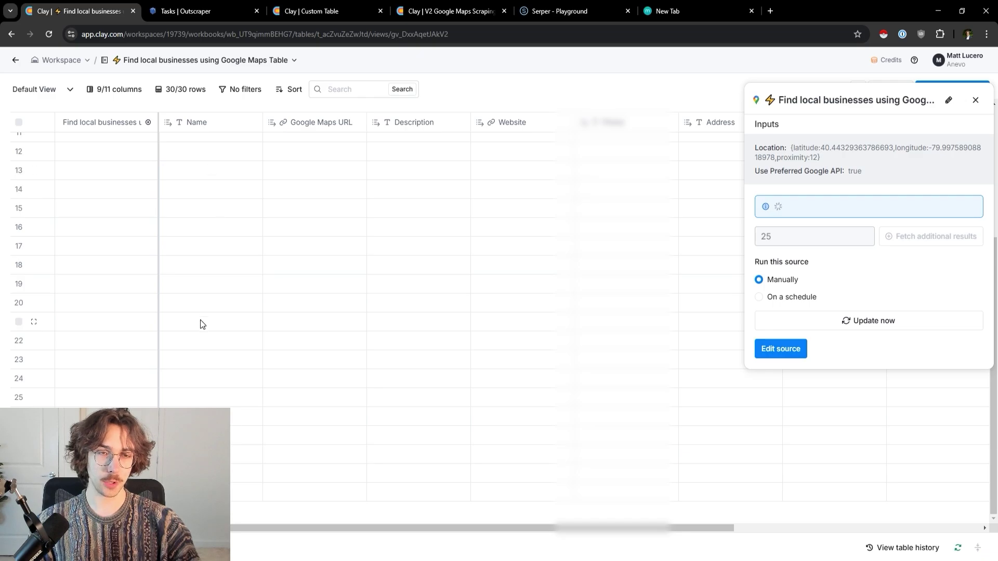
scroll(200, 337, "down", 5)
scroll(180, 353, "down", 2)
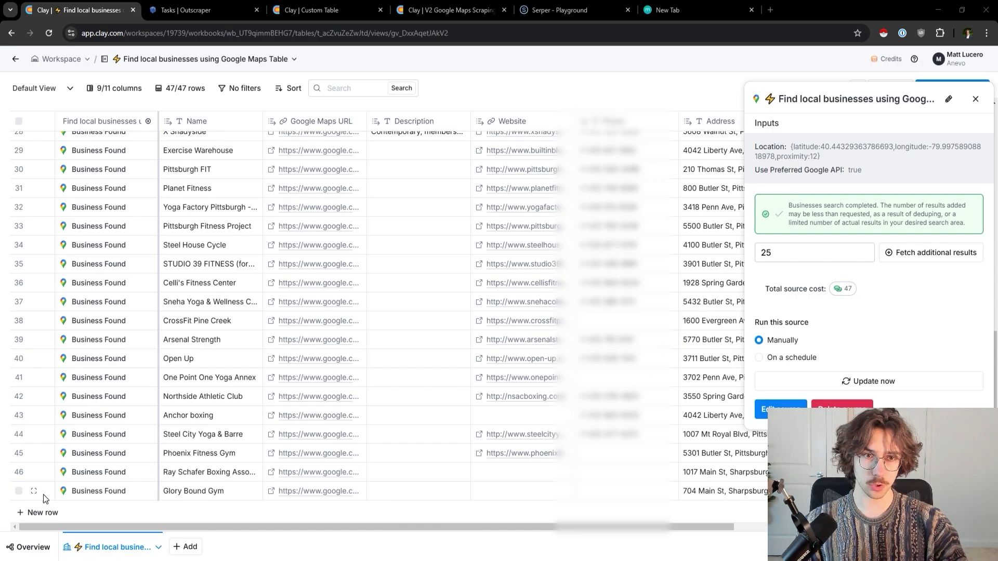
scroll(166, 418, "up", 5)
scroll(166, 418, "down", 3)
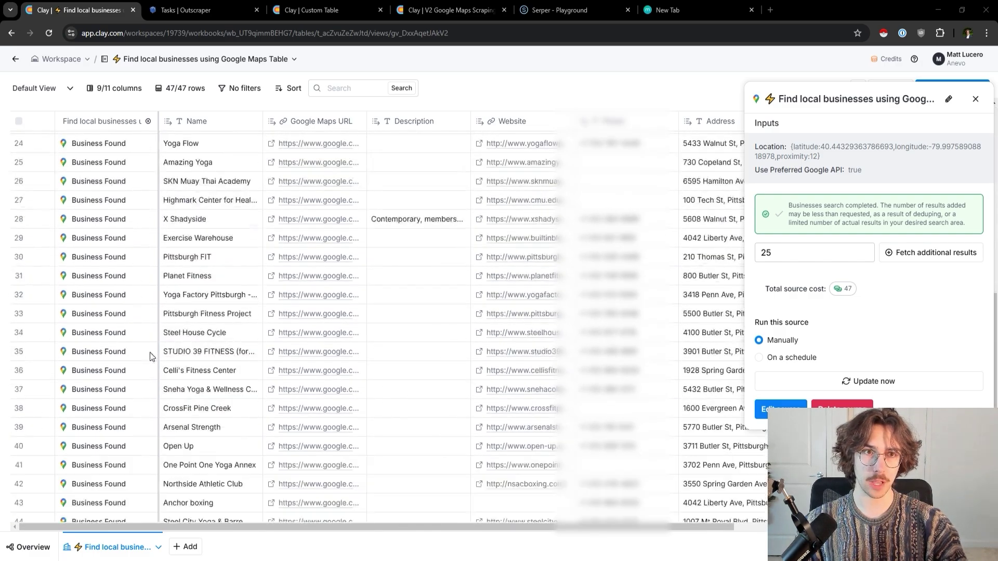
scroll(136, 244, "up", 8)
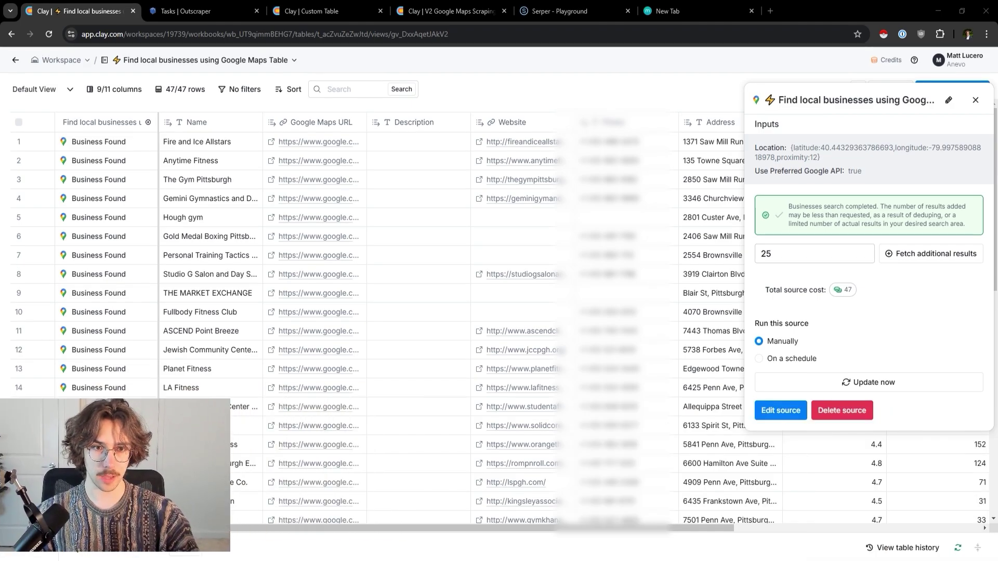
left_click(975, 99)
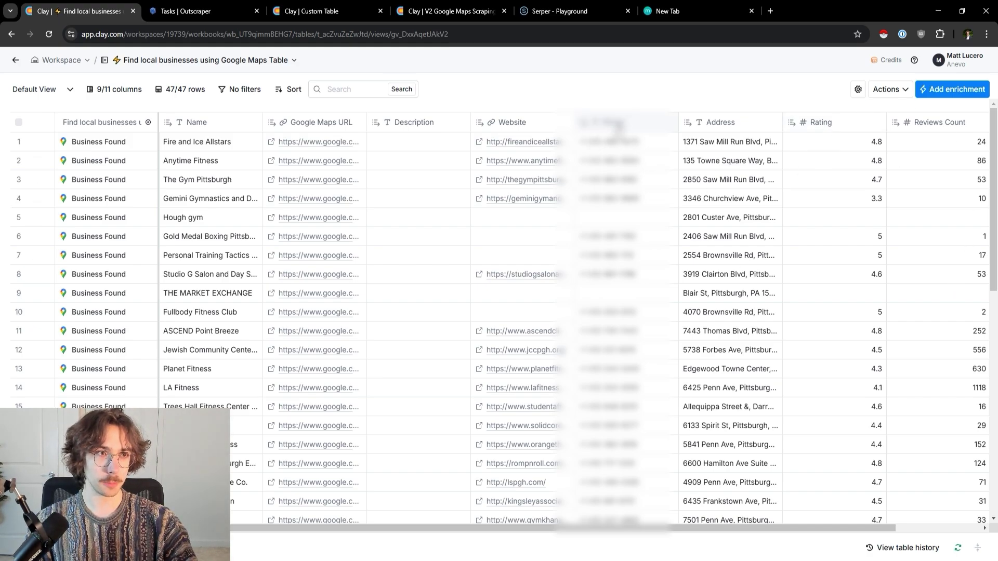
Hide the Phone column of the businesses table.
left_click(619, 125)
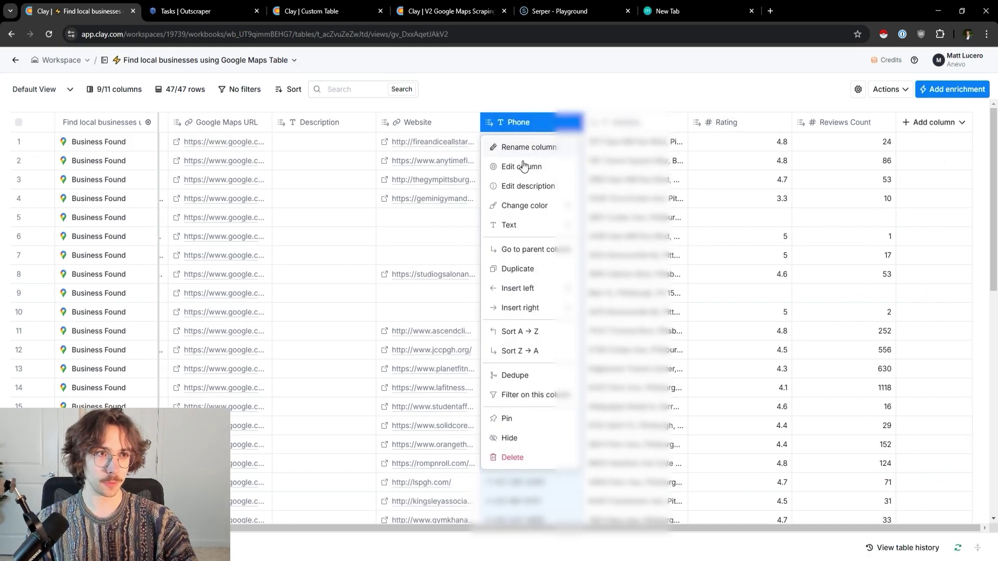
left_click(509, 438)
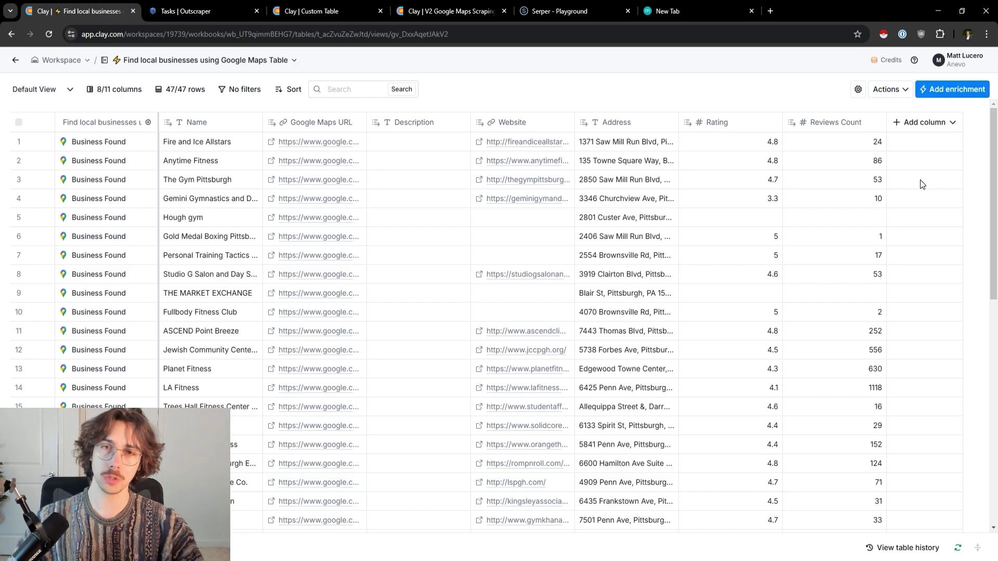
Add a Use AI column to the businesses table.
left_click(944, 91)
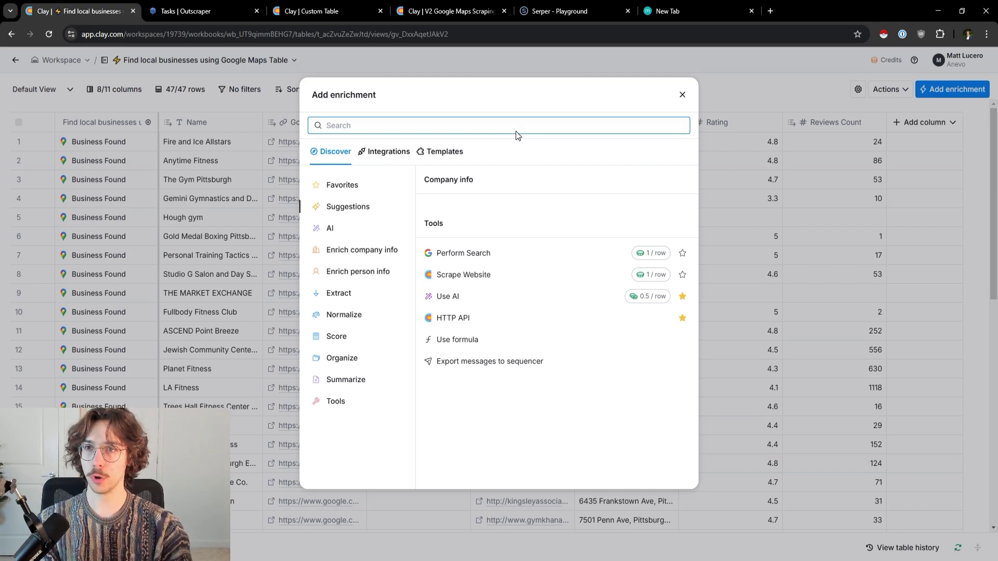
left_click(872, 163)
left_click(930, 123)
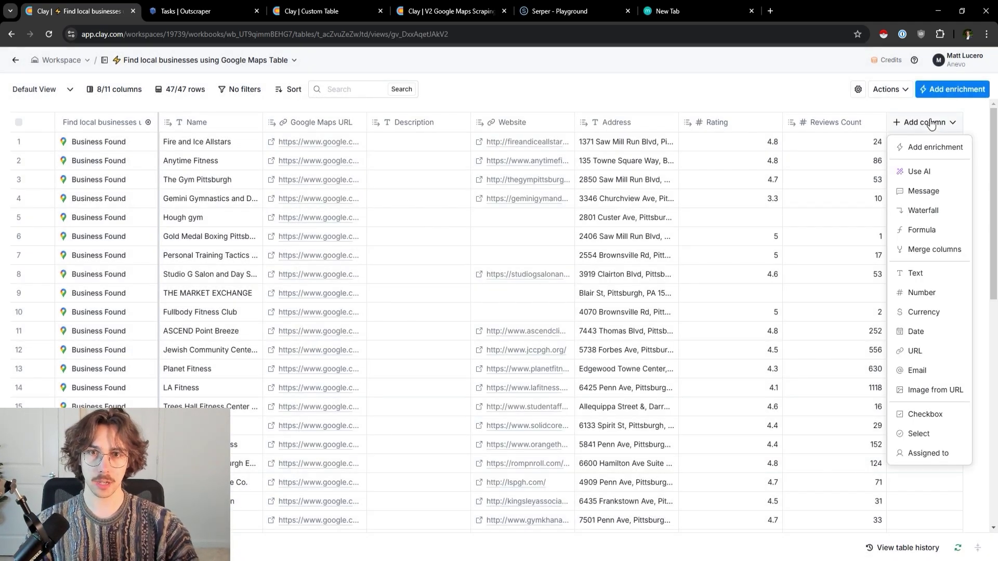
left_click(919, 171)
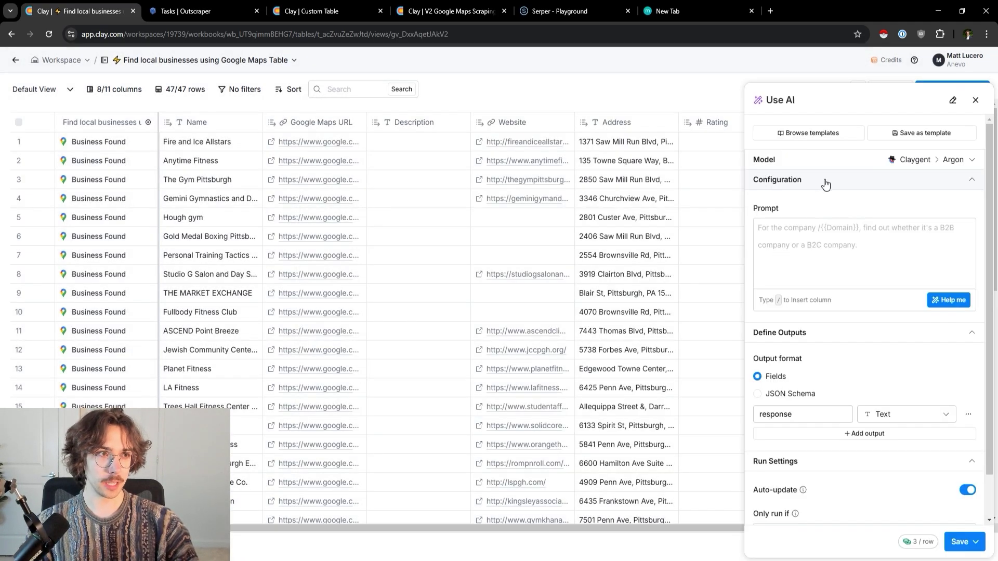
Set the AI column's model to OpenAI GPT 4o Mini and its account to anevokey.
left_click(862, 161)
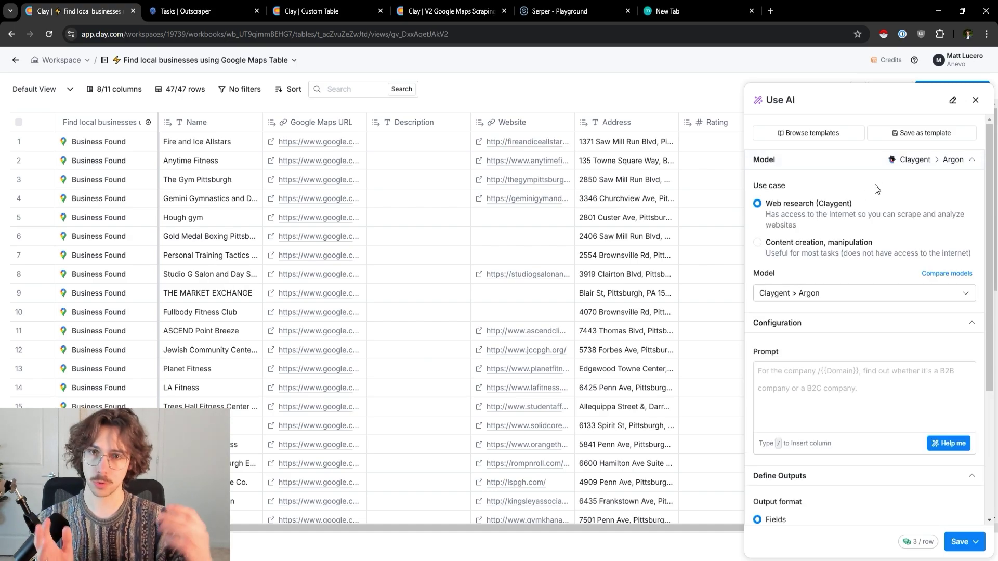
left_click(817, 294)
left_click(836, 267)
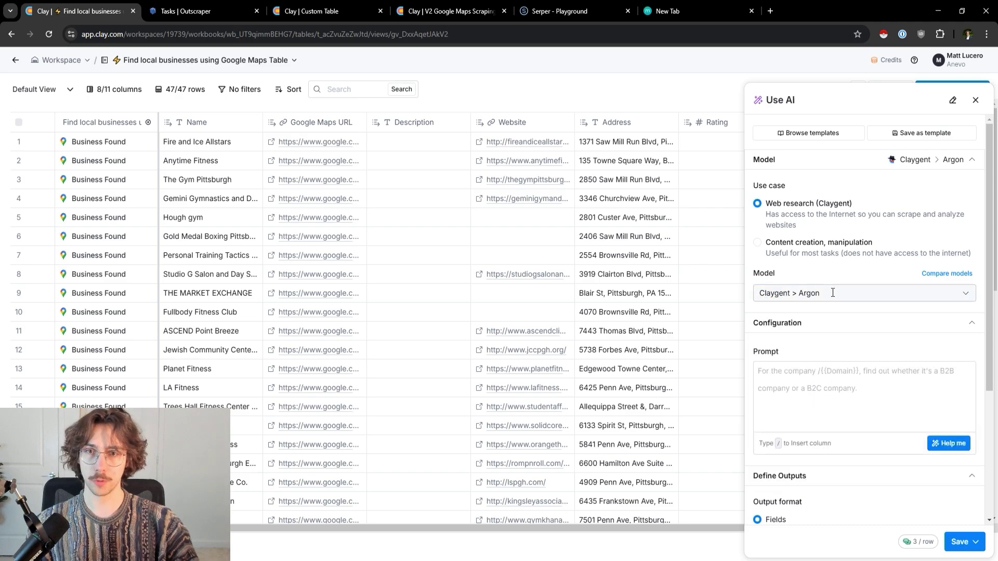
left_click(836, 293)
left_click(889, 386)
left_click(847, 336)
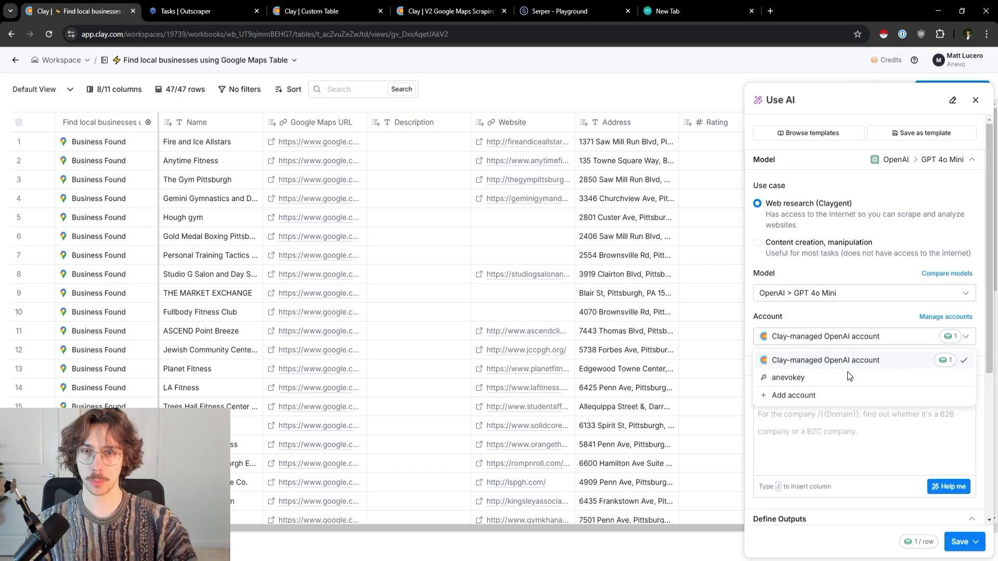
left_click(790, 377)
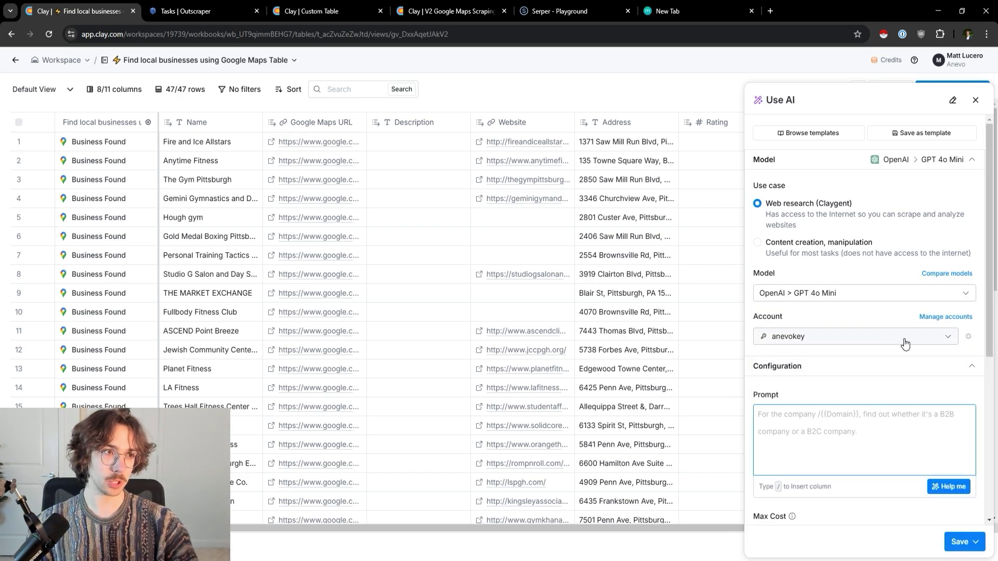
Write the AI prompt "I want you to visit this company's website and find a valid company email that".
left_click(843, 426)
type("I want you to ")
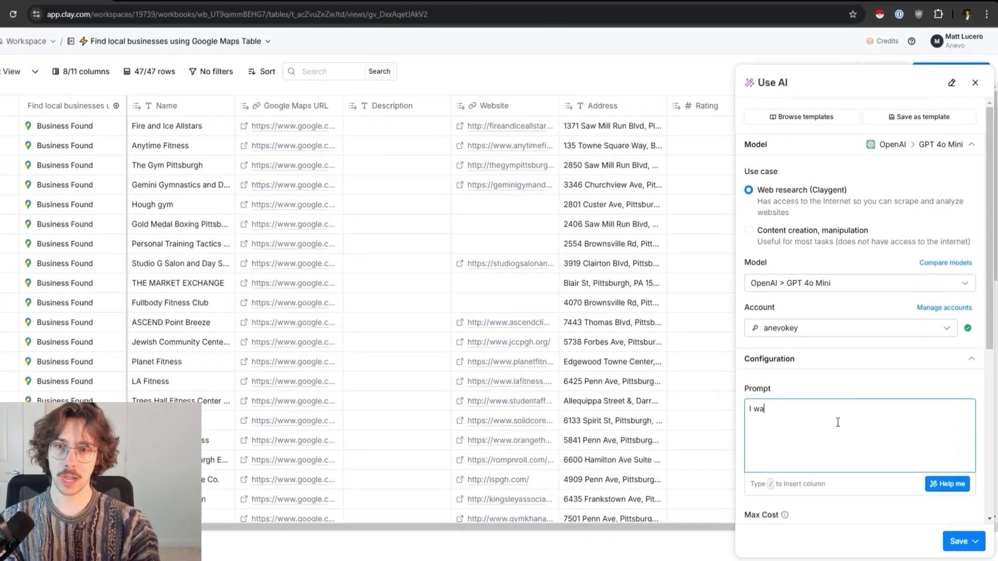
type("visit this company's website and find a valid")
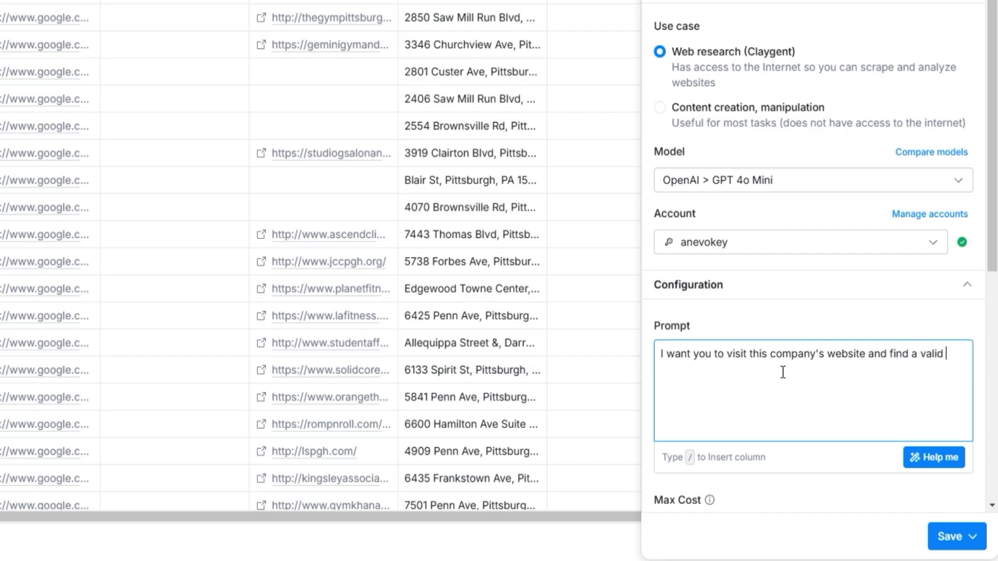
type("company email that")
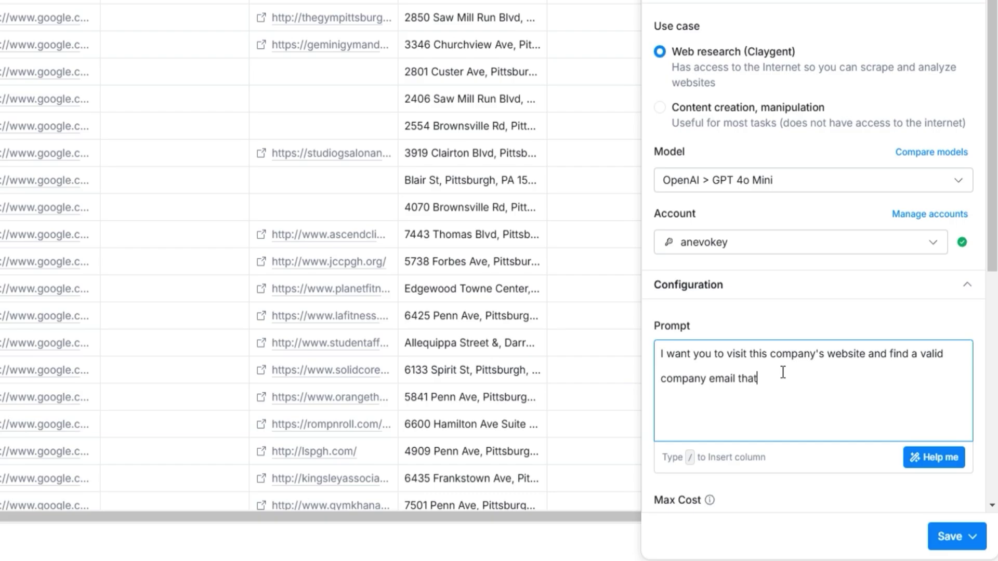
Finish the prompt with "I can reach out to - here's the company website:" followed by a reference to the Website column.
type("o /we")
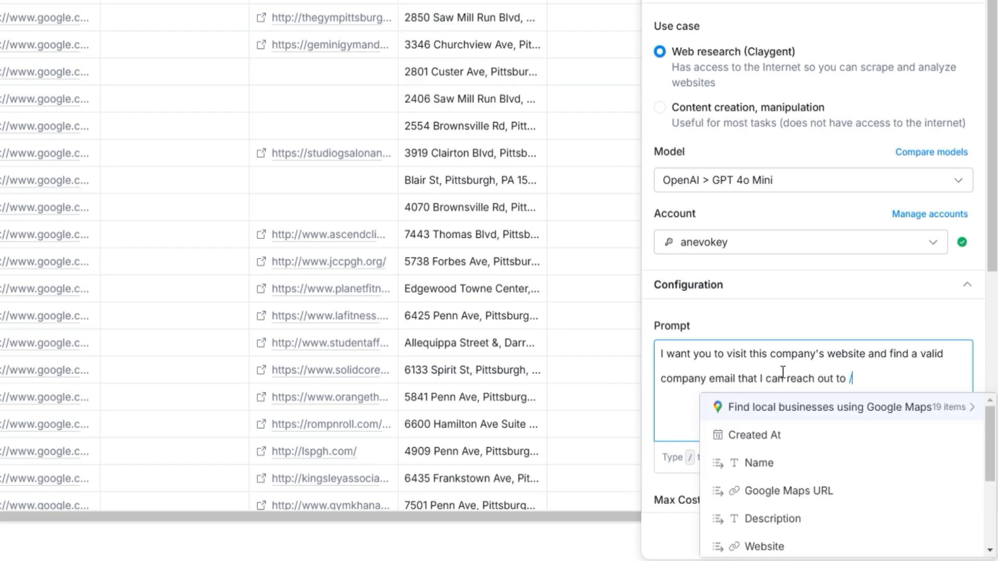
left_click(805, 442)
left_click(860, 390)
type("- here's the company ")
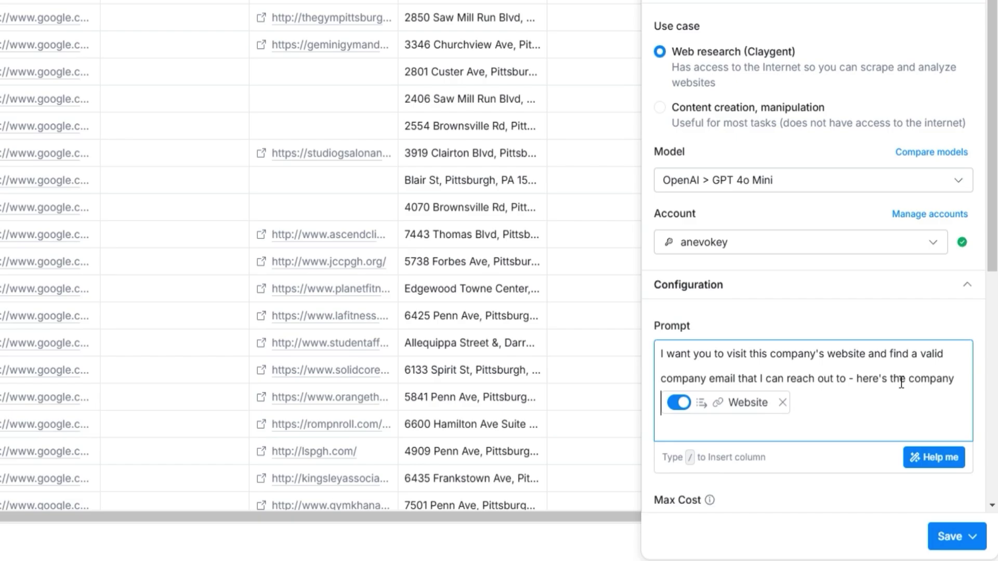
type("website:")
Save the AI column and run it on the first 10 rows, plus rows 11, 12 and 13.
left_click(949, 536)
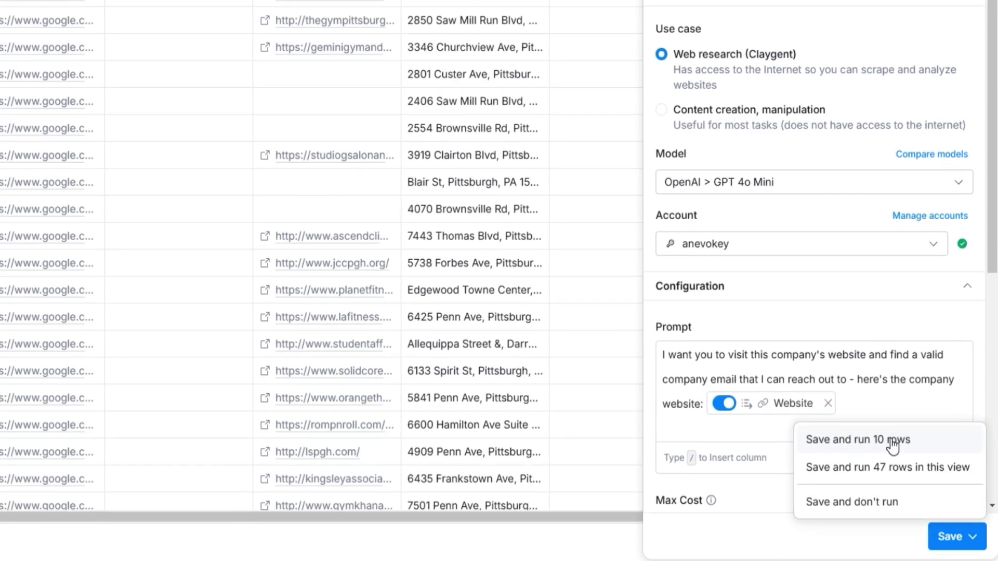
left_click(890, 445)
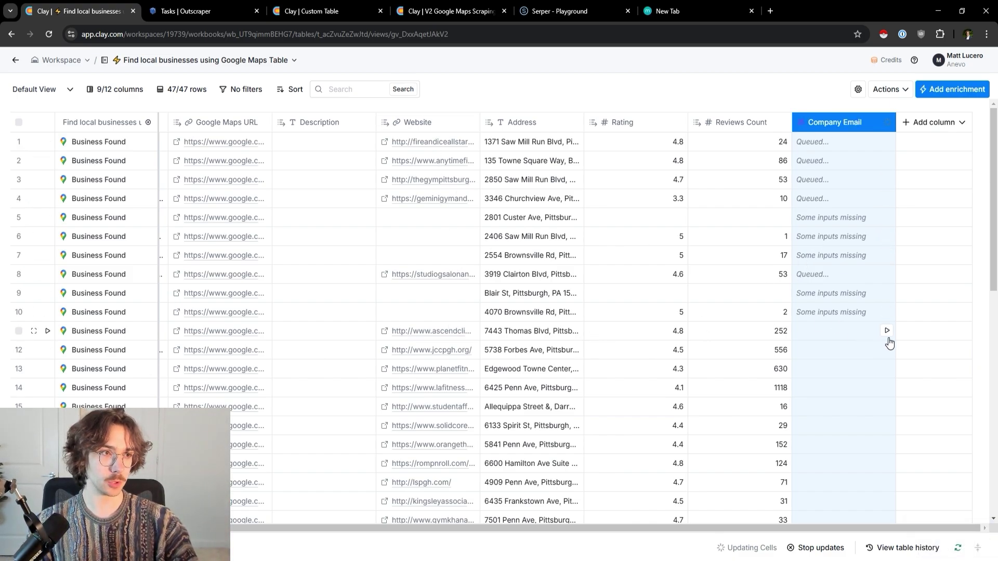
left_click(886, 331)
left_click(886, 350)
left_click(886, 369)
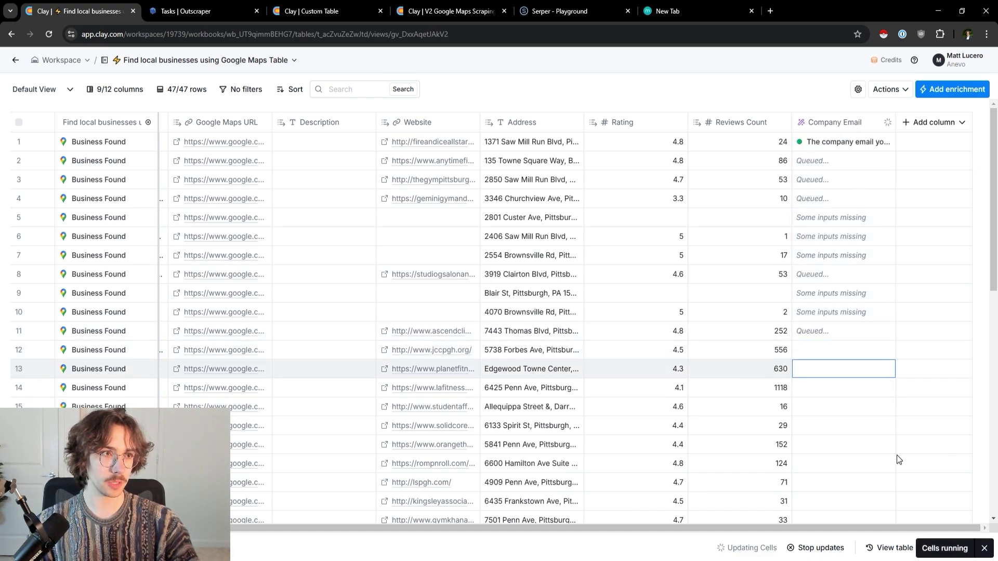
Examine the cell details of the first row's Company Email response.
left_click(834, 144)
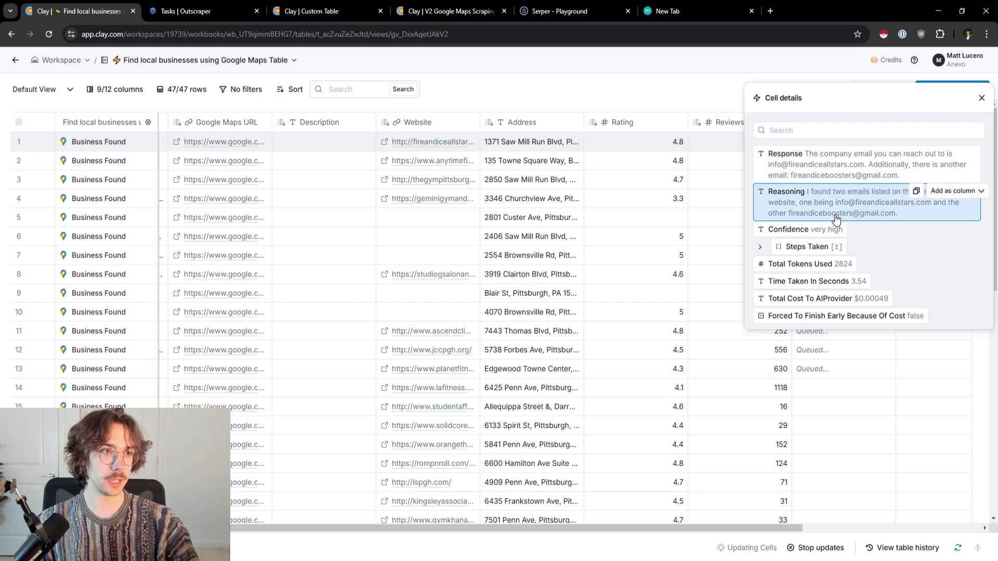
left_click(981, 97)
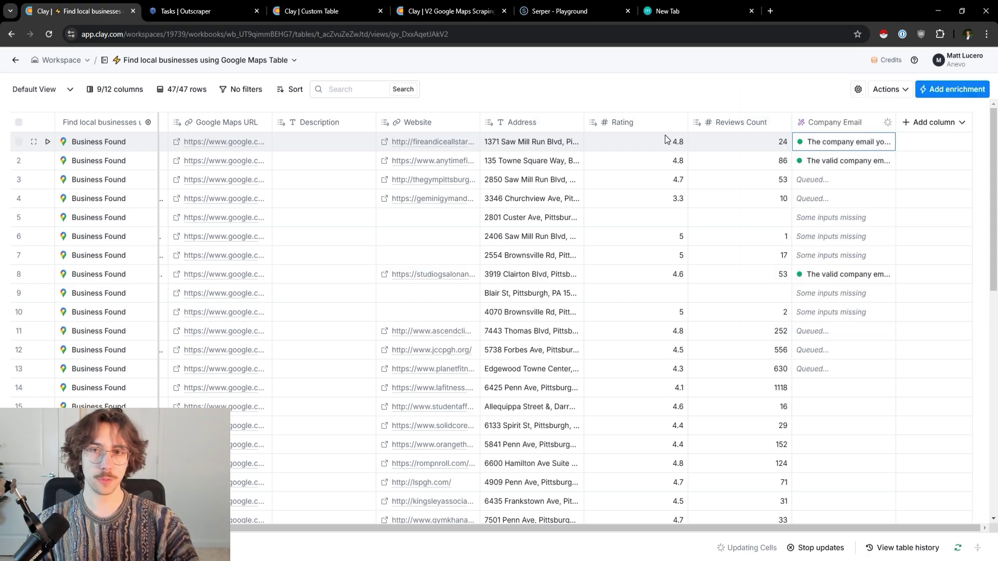
Edit the Company Email column and append "Only output the email and nothing else" below the existing prompt text.
left_click(815, 130)
key("Escape")
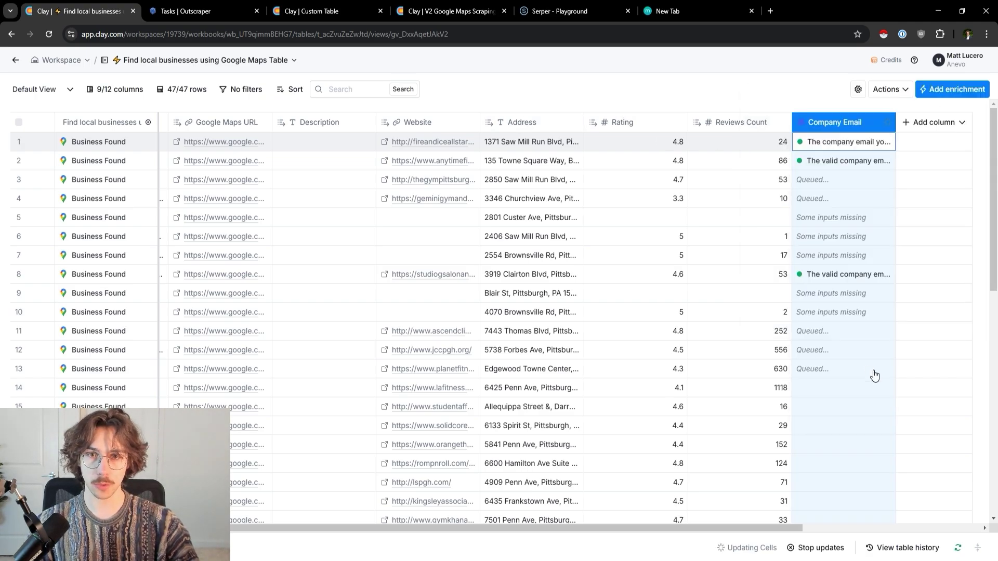
scroll(875, 347, "down", 2)
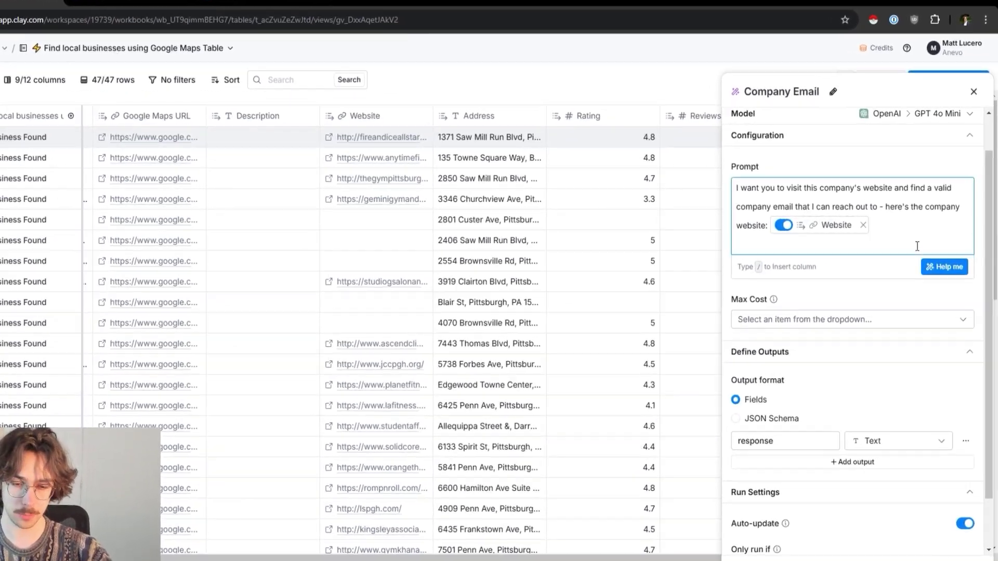
key("Return")
key("Return")
type("Only output ")
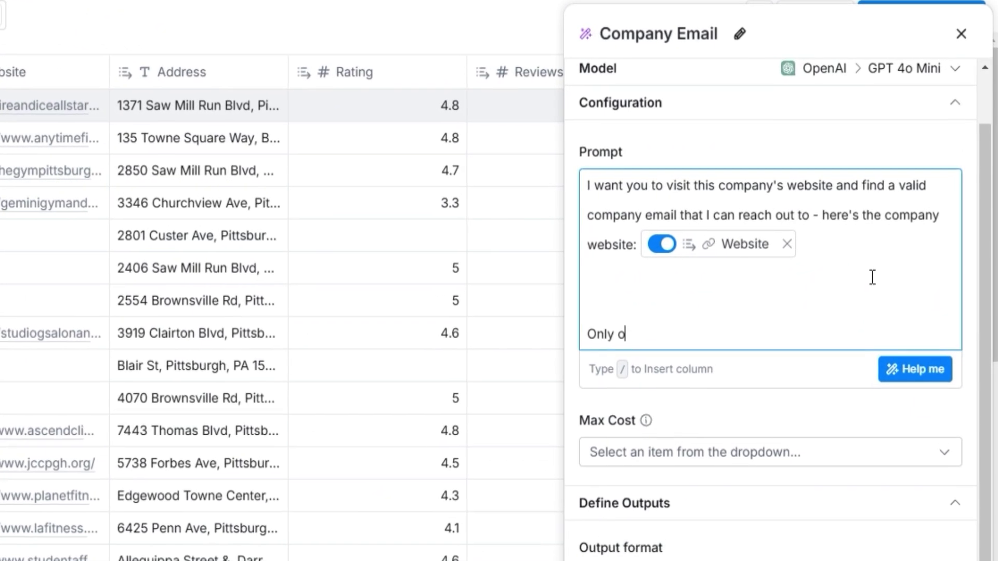
type("the company e")
key("BackSpace")
key("BackSpace")
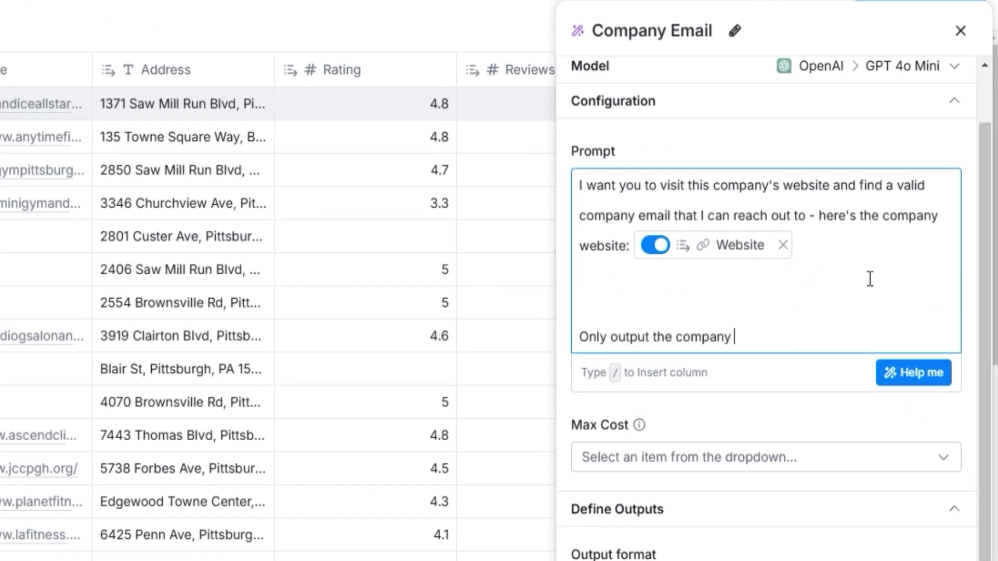
key("ctrl+BackSpace")
type("email and nothin")
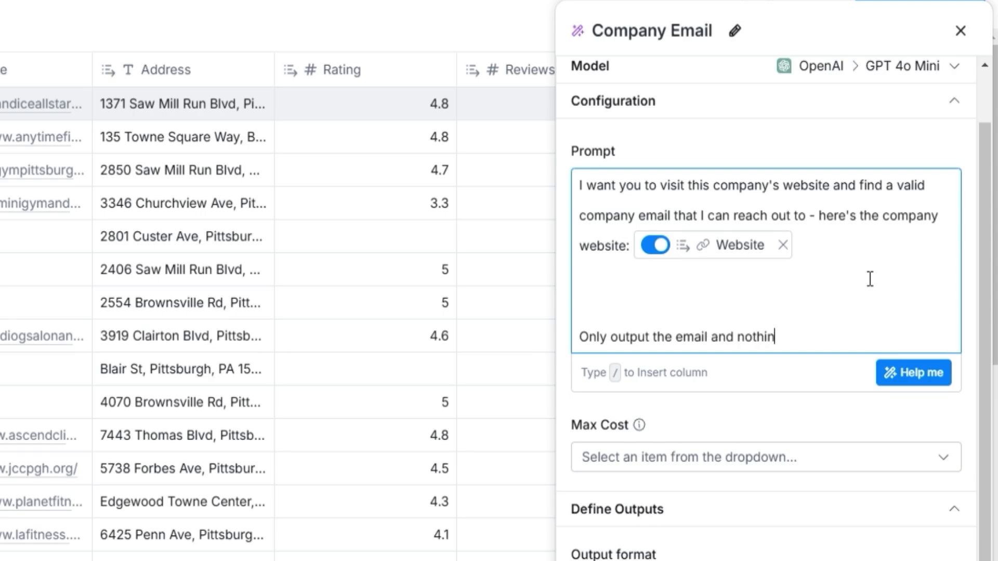
type("g else")
Save the revised Company Email column and run it on 10 rows.
left_click(958, 553)
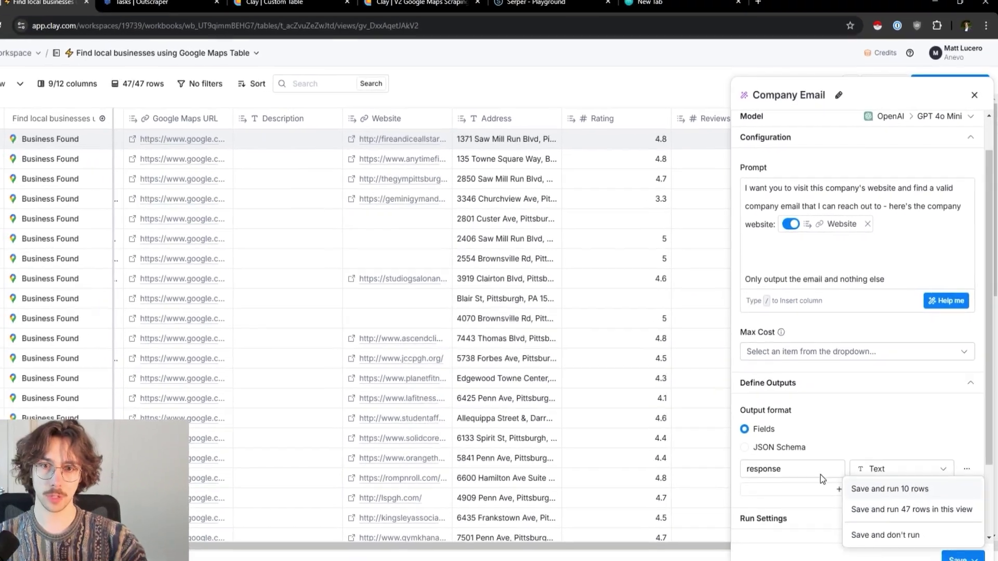
left_click(890, 488)
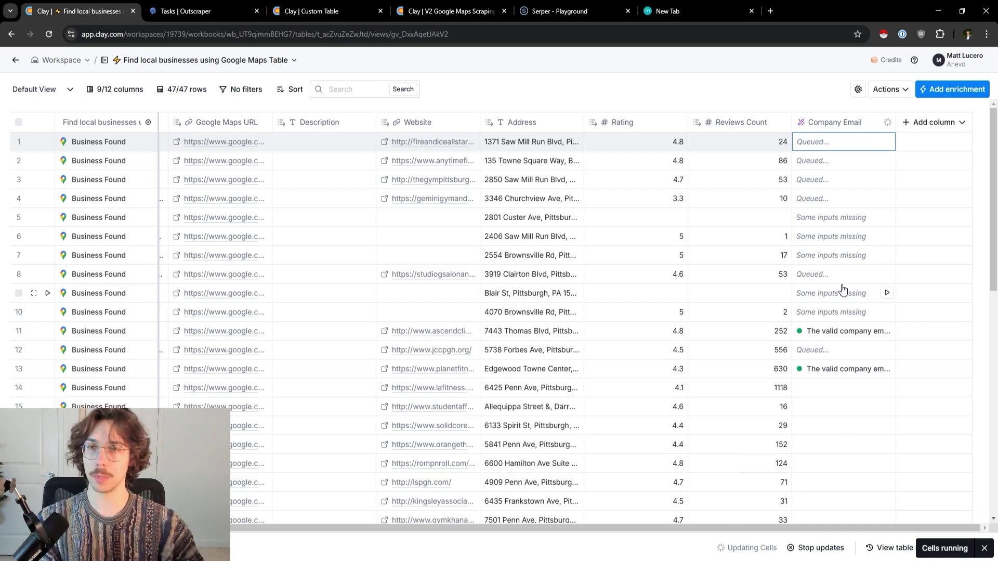
left_click(835, 129)
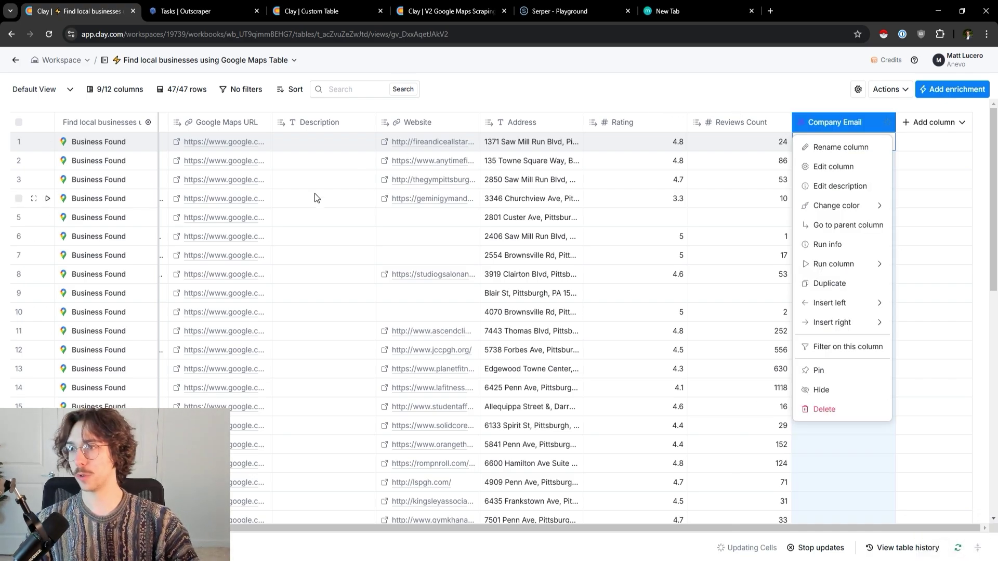
scroll(447, 312, "down", 7)
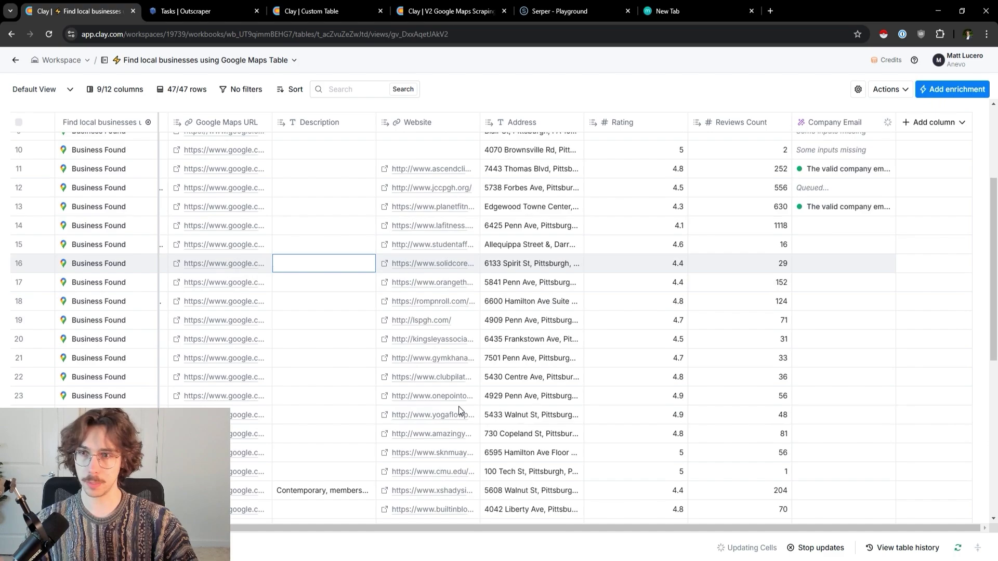
scroll(432, 342, "up", 7)
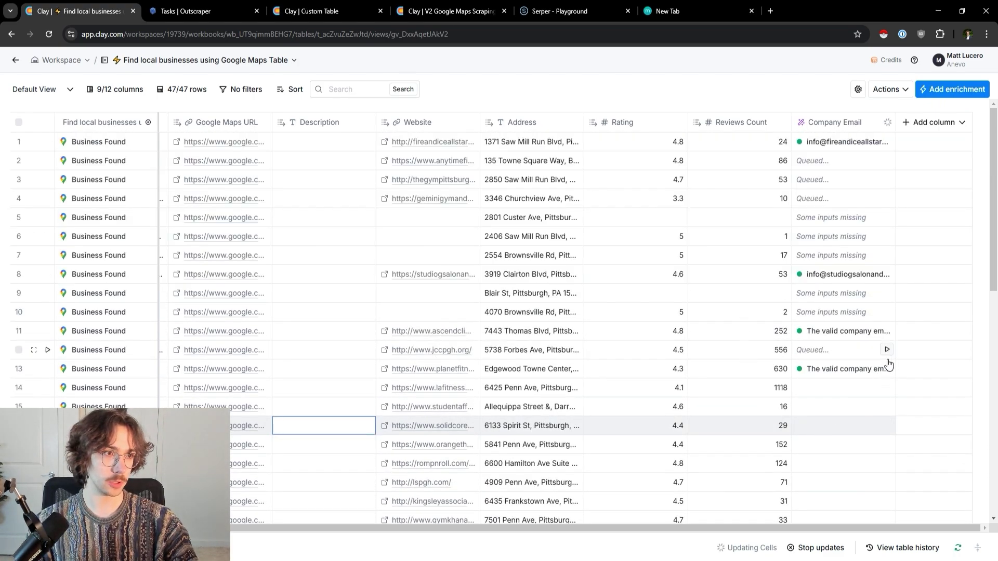
Add the Response output from row 8's Company Email cell as a new column named Response, then close the cell details.
left_click(884, 425)
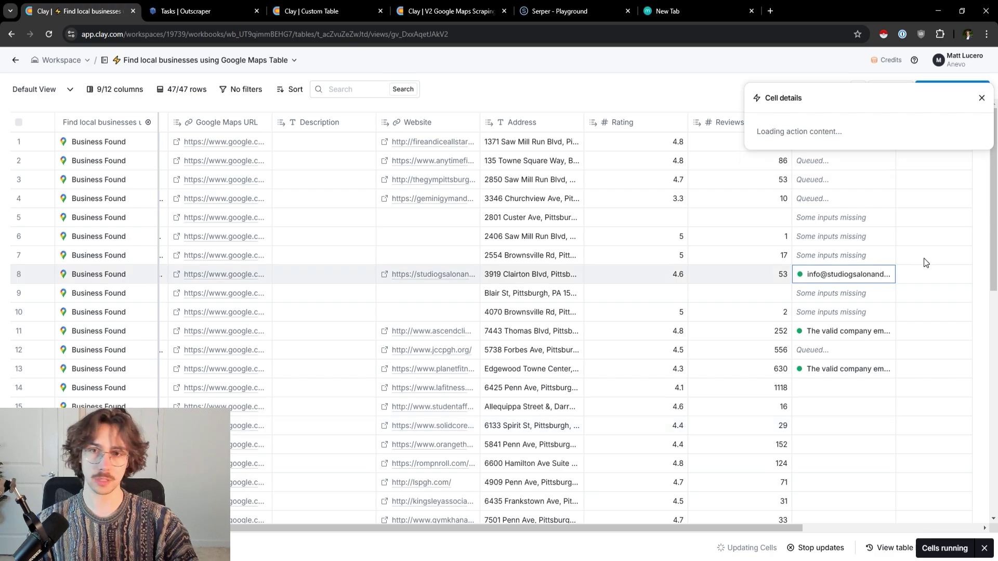
left_click(838, 283)
left_click(930, 156)
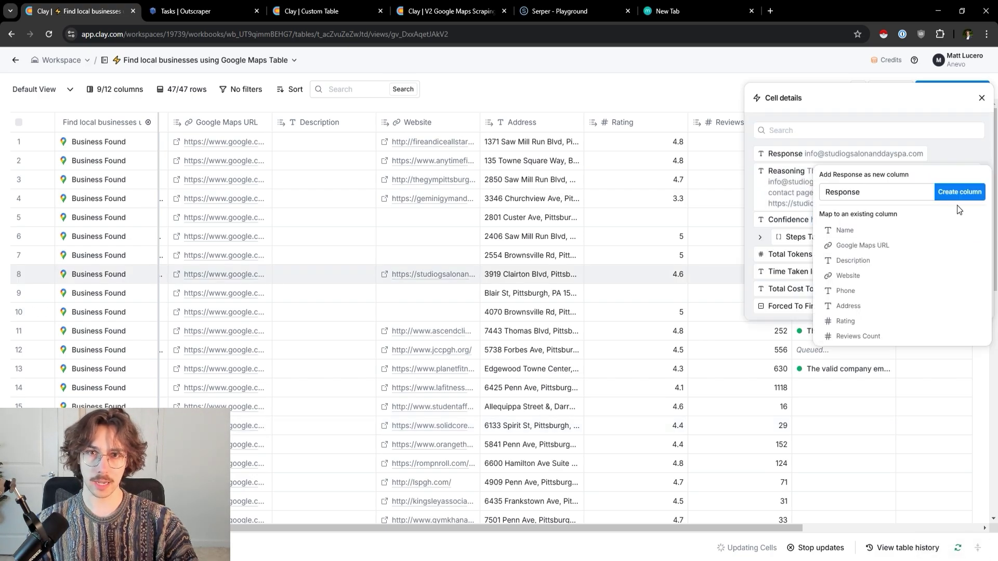
left_click(959, 192)
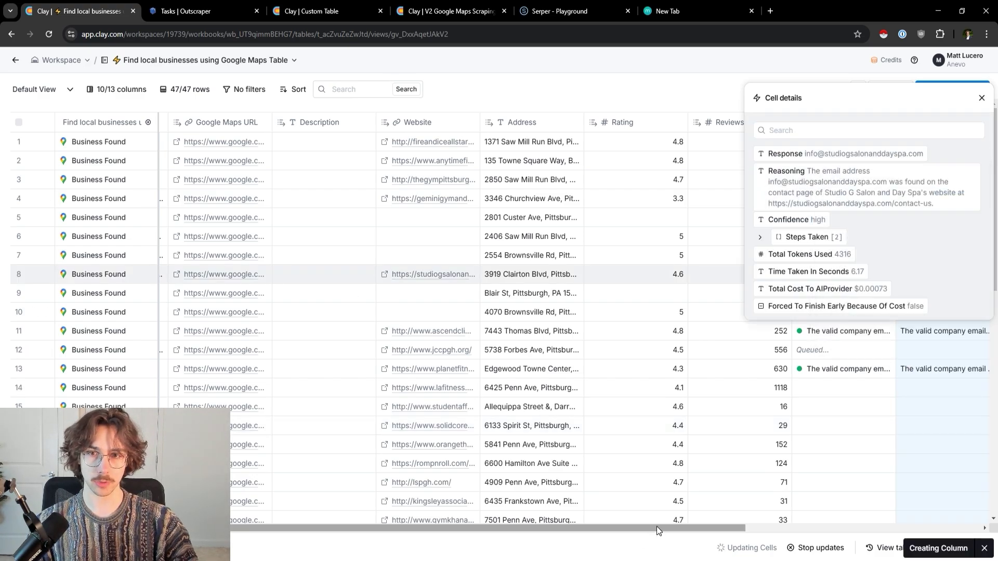
left_click_drag(657, 526, 813, 522)
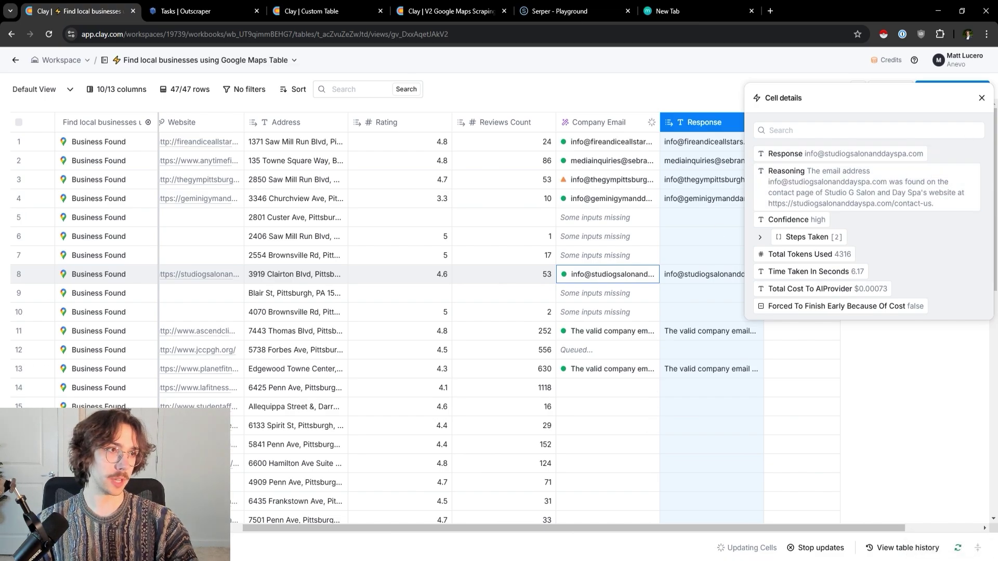
left_click(980, 98)
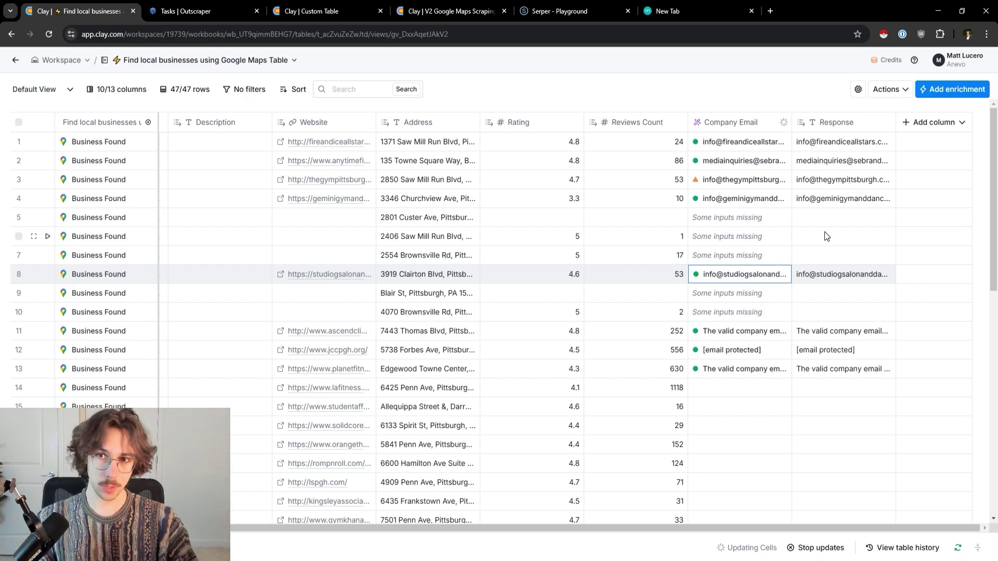
Search the enrichments for "prospeo" and choose Prospeo's Find Email Addresses Associated with a Domain.
left_click(948, 92)
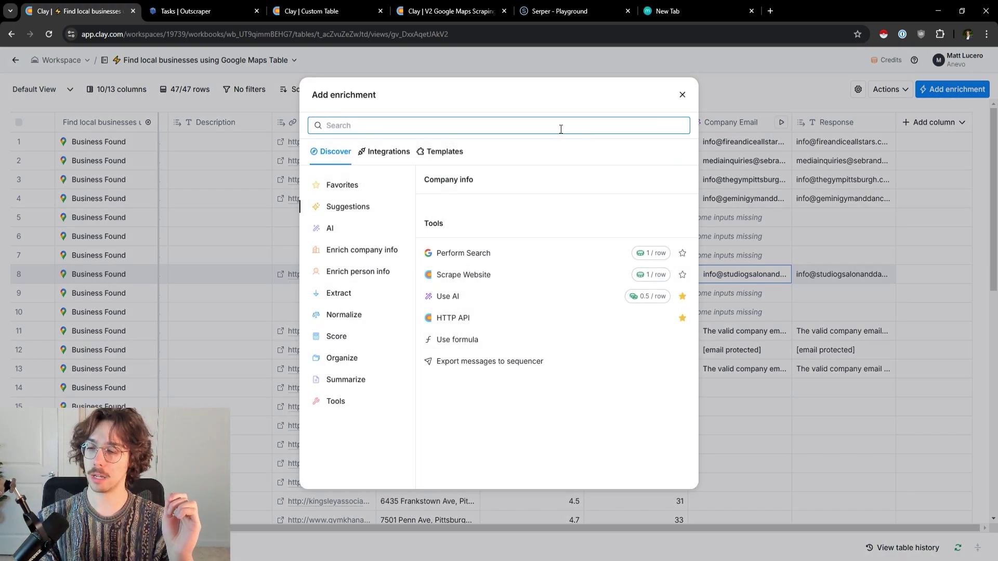
type("p")
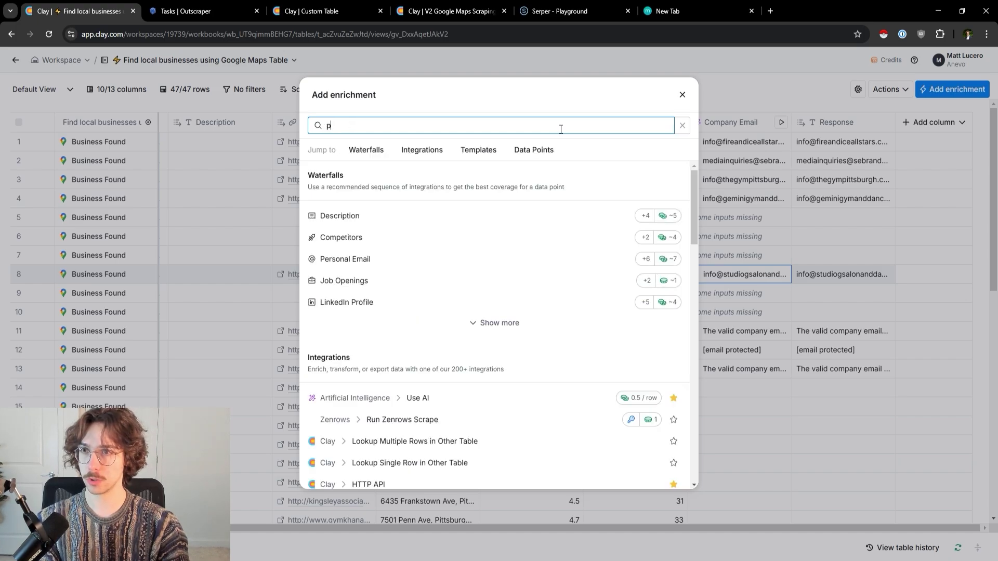
type("rospeo")
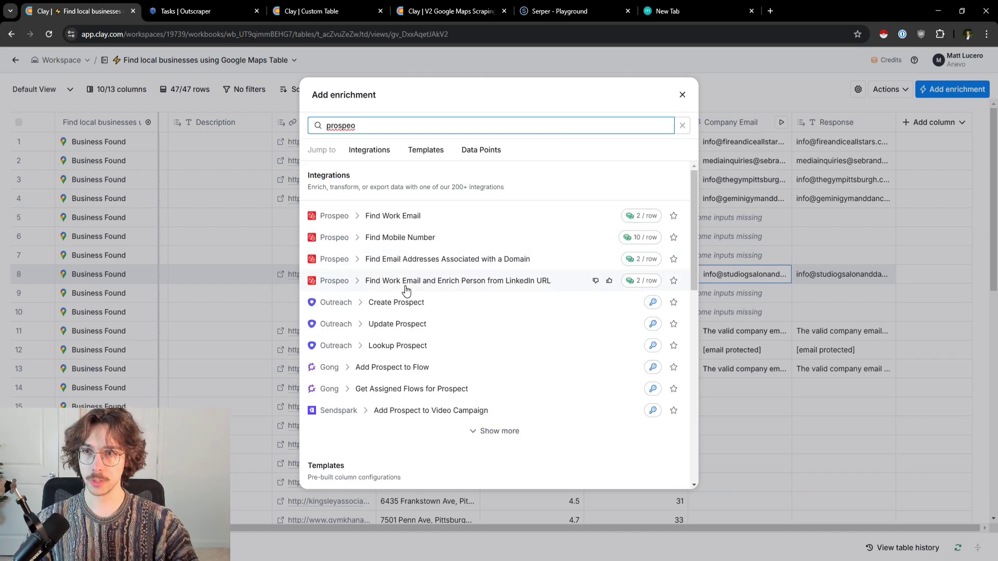
left_click(482, 269)
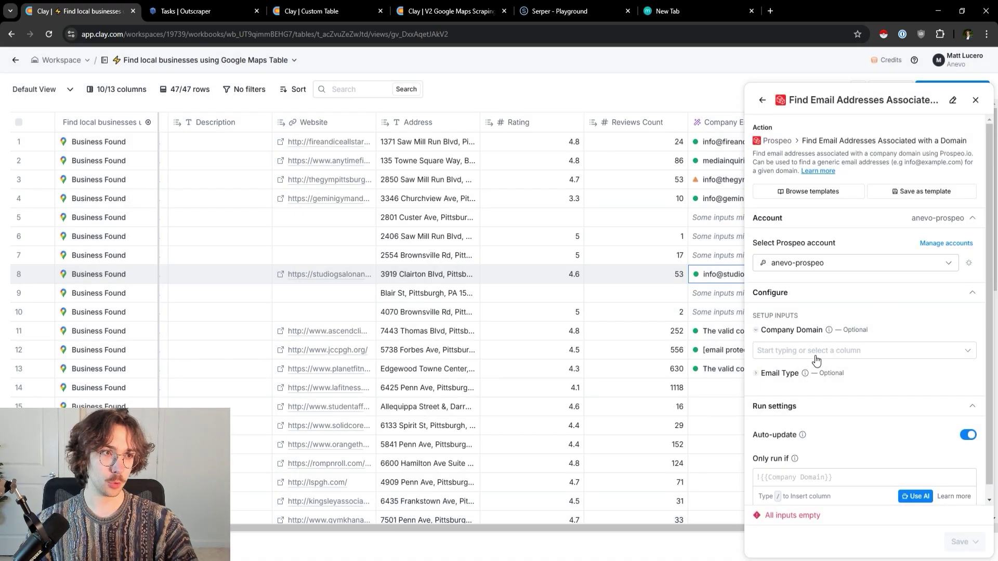
Map the enrichment's Company Domain to the Website column, then save it and run it on 10 rows.
left_click(815, 351)
left_click(816, 464)
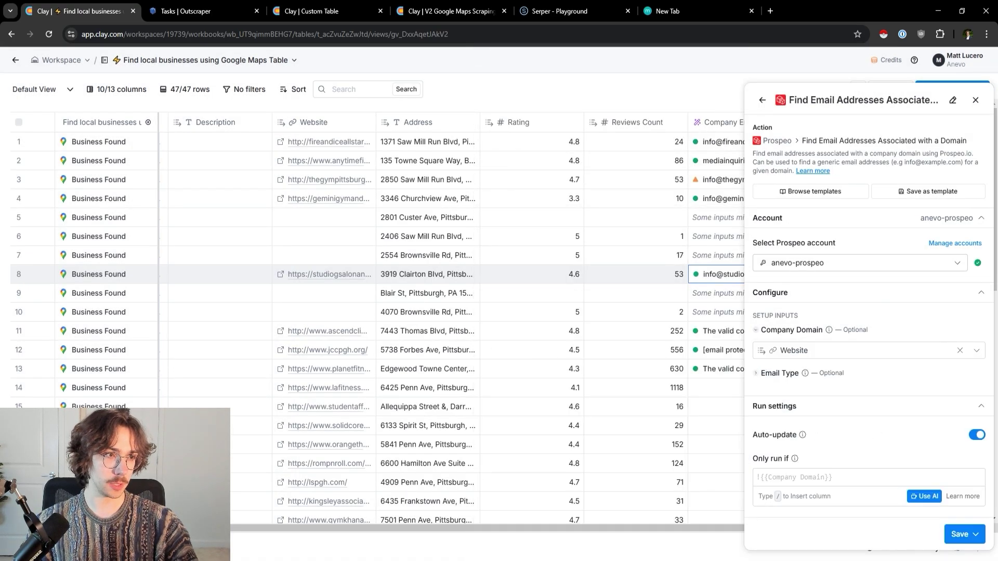
left_click(959, 535)
left_click(946, 483)
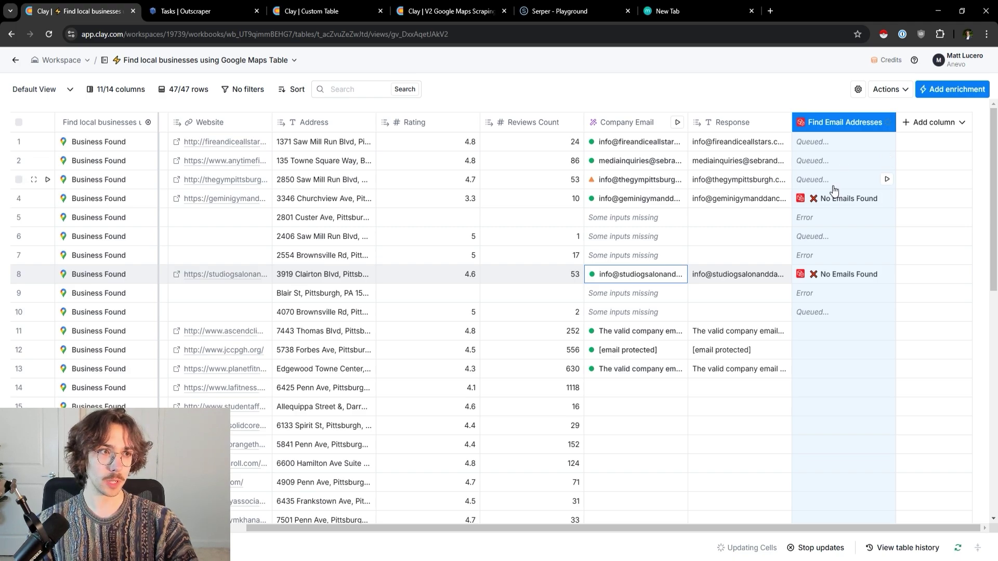
Examine the Prospeo email results for the first two rows and compare them with the Company Email and Response columns.
left_click(831, 142)
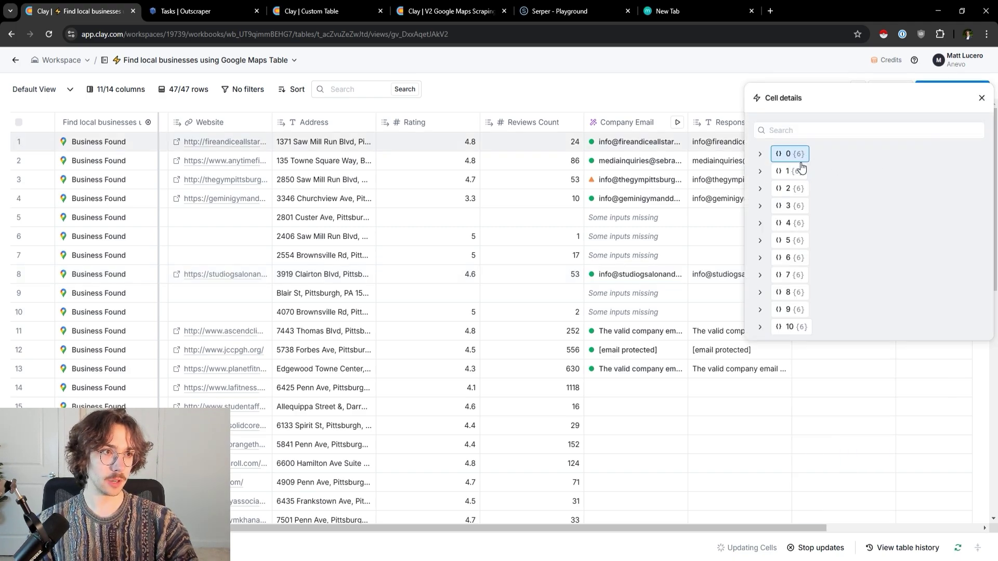
left_click(980, 98)
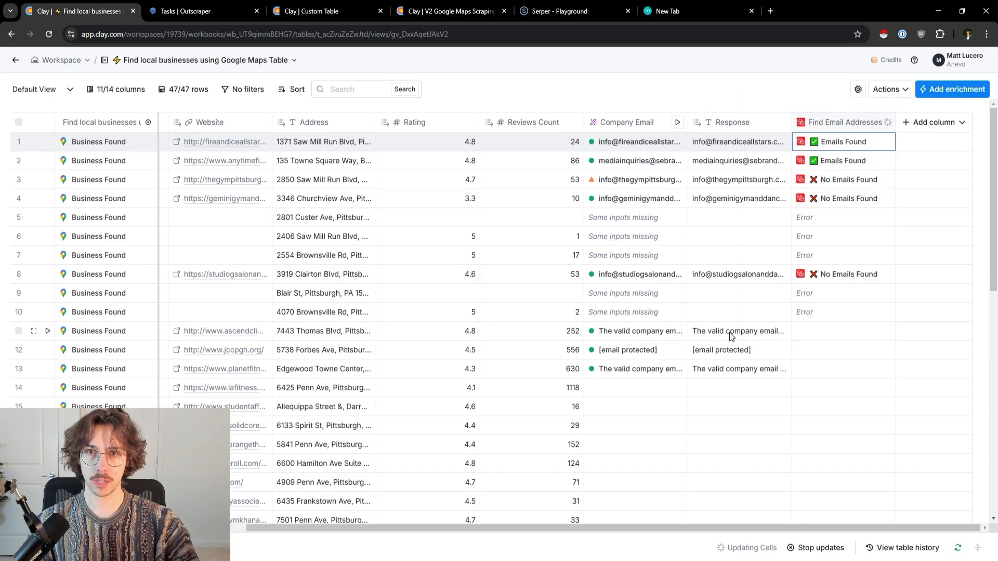
left_click(843, 163)
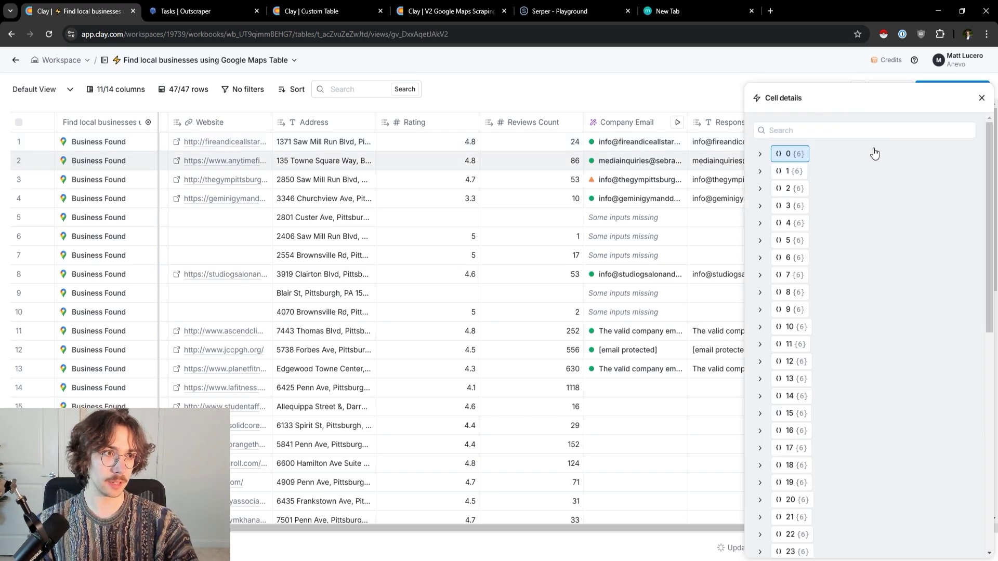
left_click(981, 99)
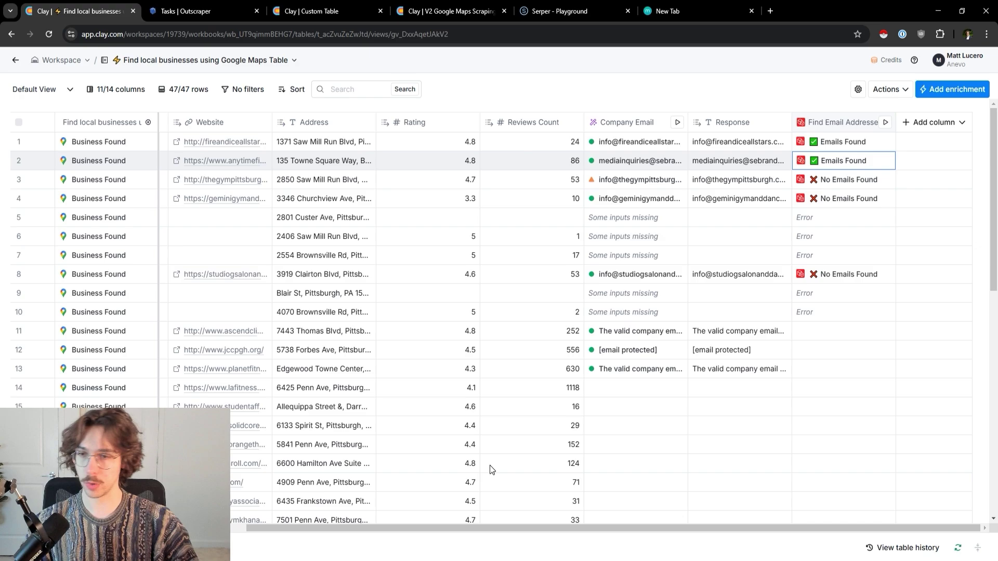
scroll(458, 529, "left", 3)
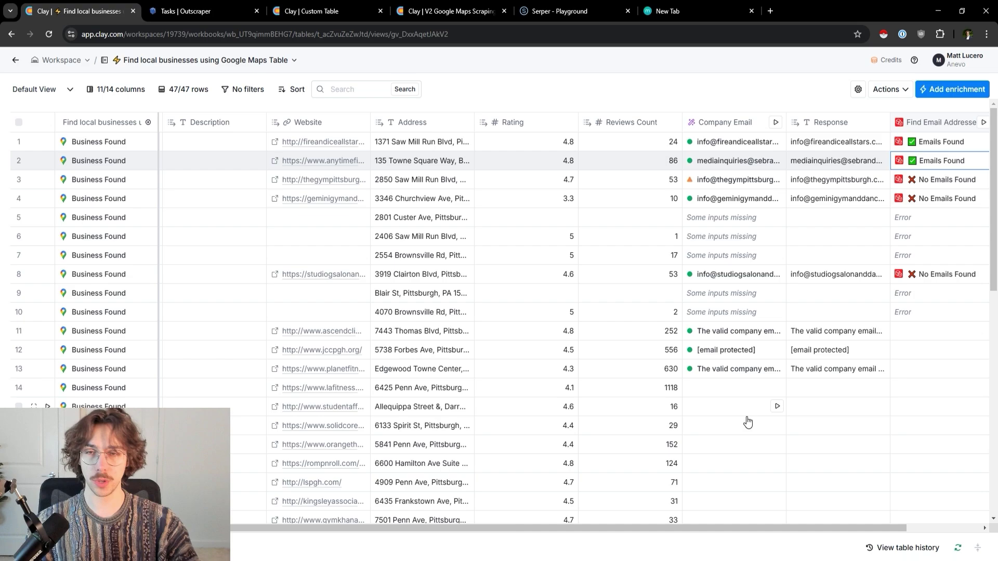
left_click_drag(728, 527, 784, 360)
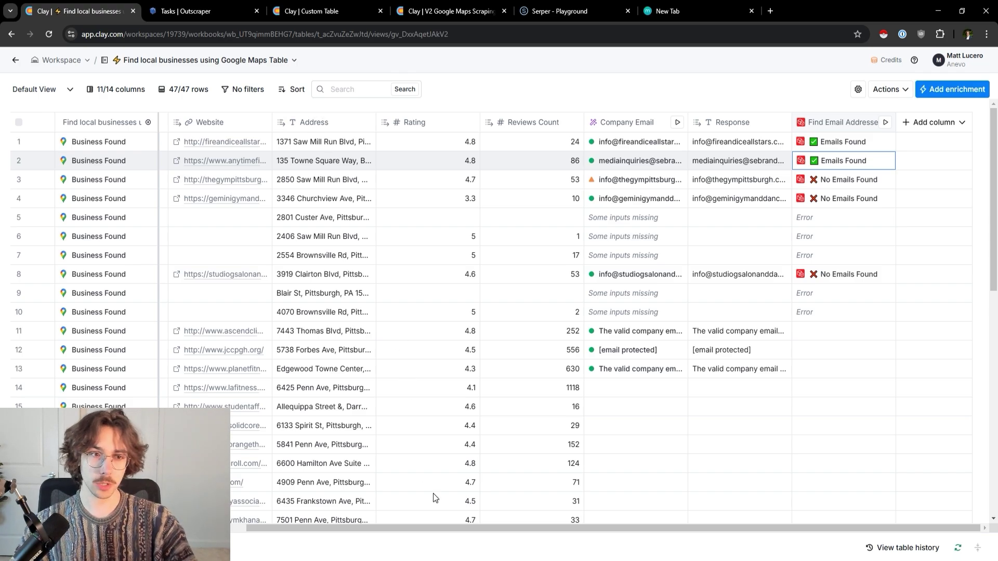
left_click_drag(446, 528, 218, 528)
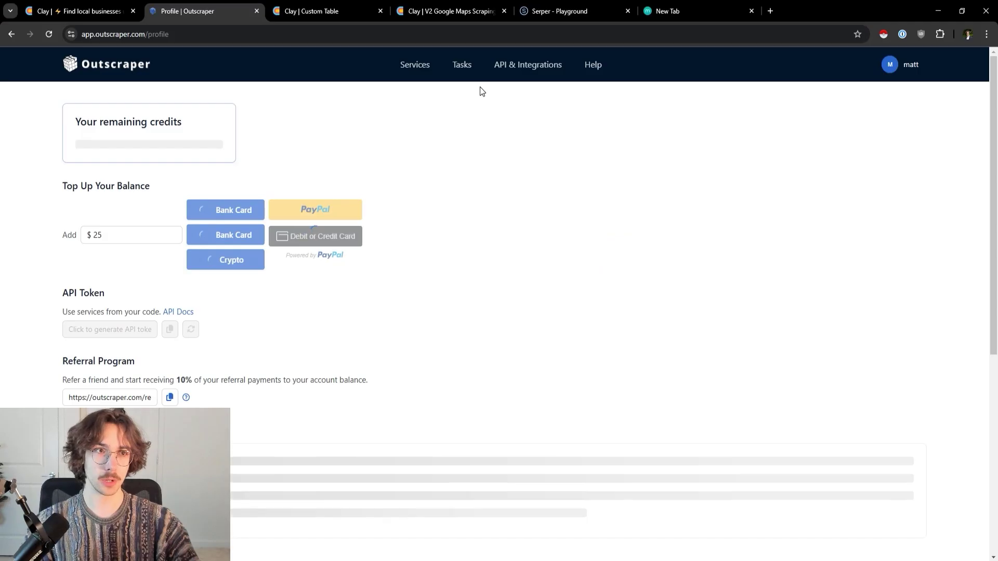
left_click(413, 67)
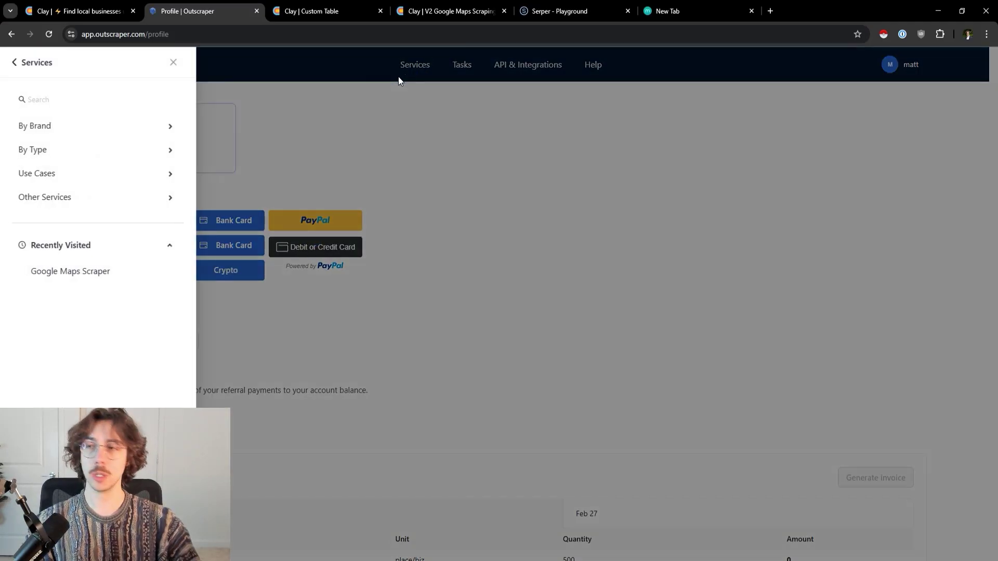
left_click(178, 66)
left_click(102, 11)
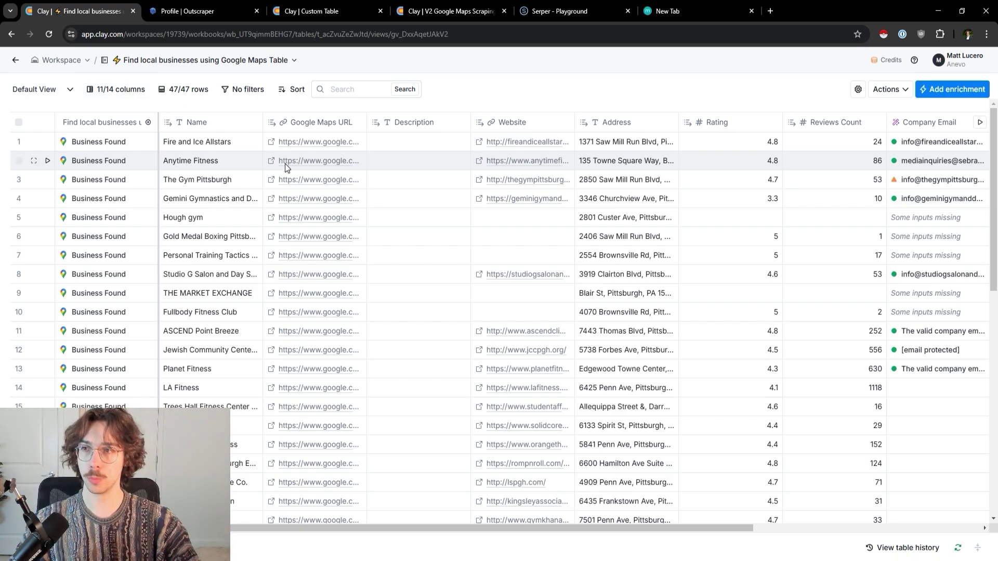
scroll(285, 166, "down", 7)
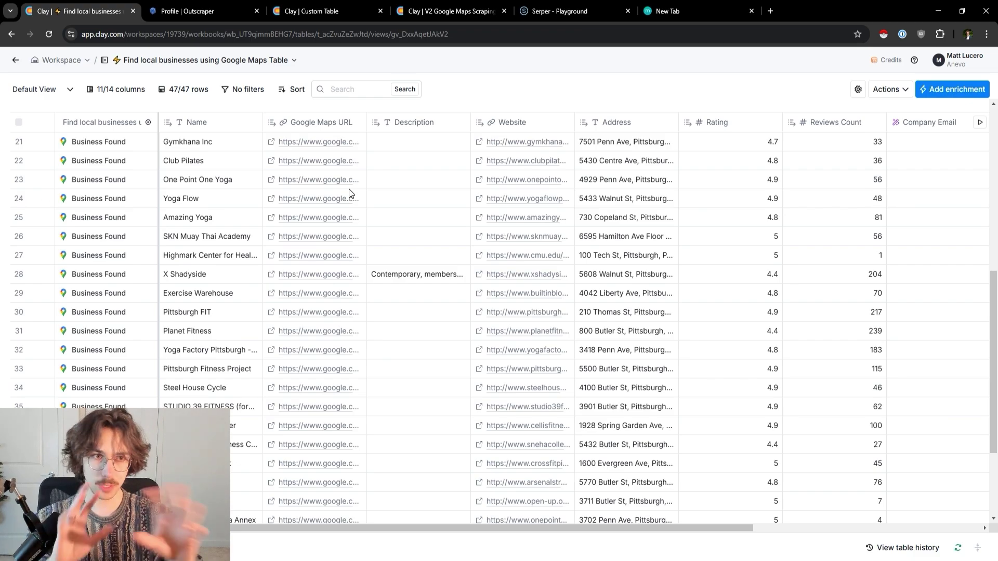
Switch to Outscraper, browse its services by brand and open the Google Maps Scraper under Google.
left_click(229, 11)
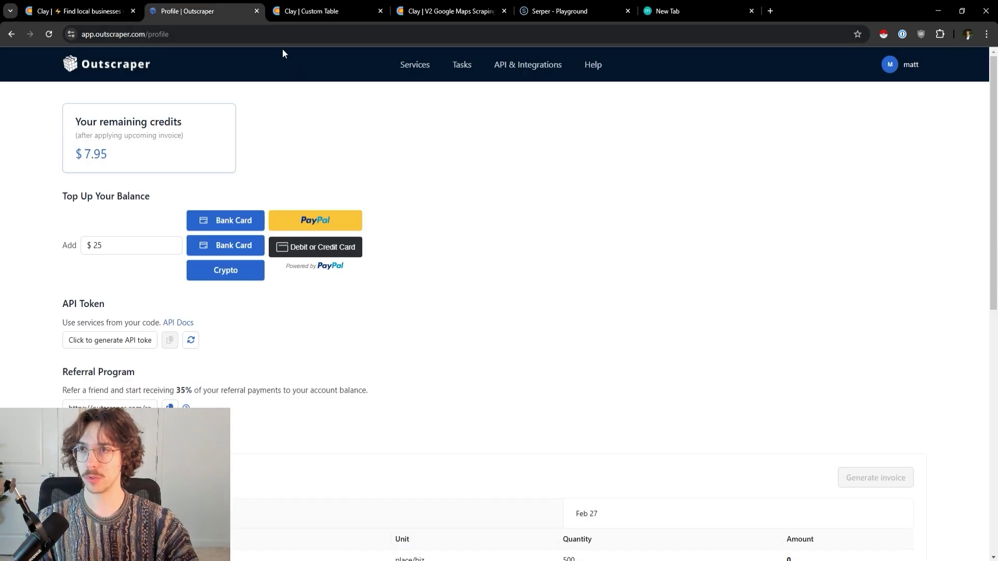
left_click(467, 67)
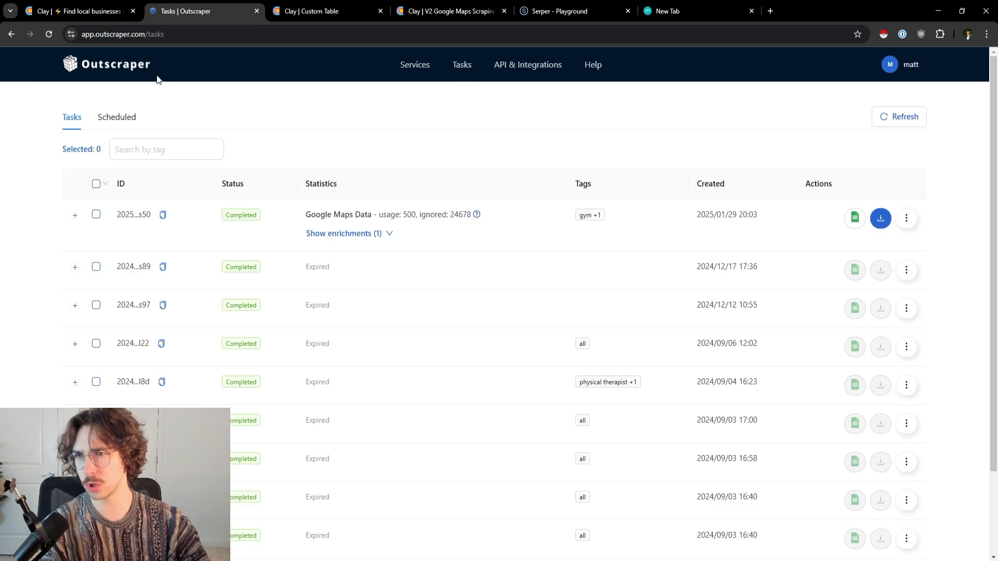
left_click(411, 66)
left_click(76, 128)
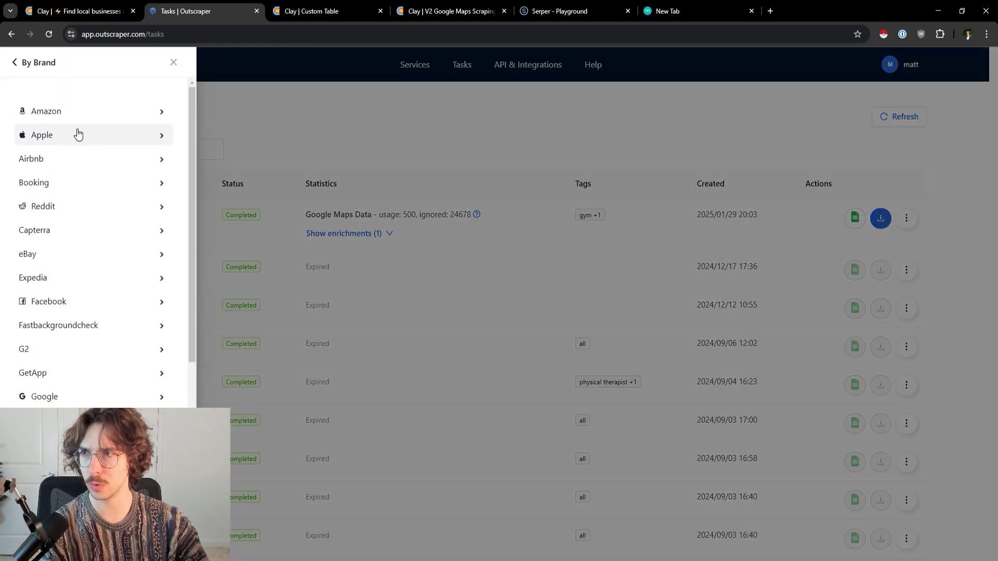
scroll(76, 374, "down", 3)
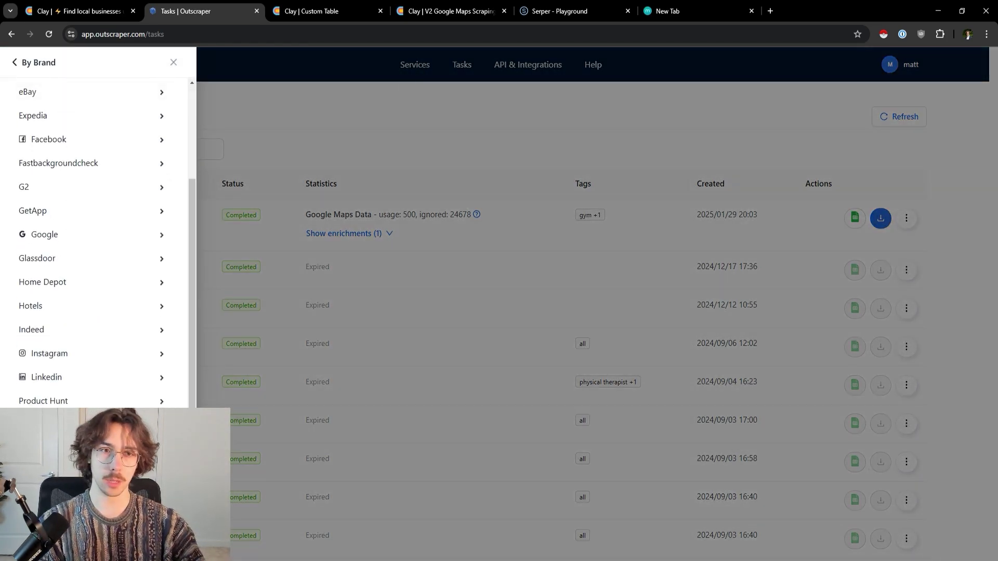
scroll(127, 216, "down", 3)
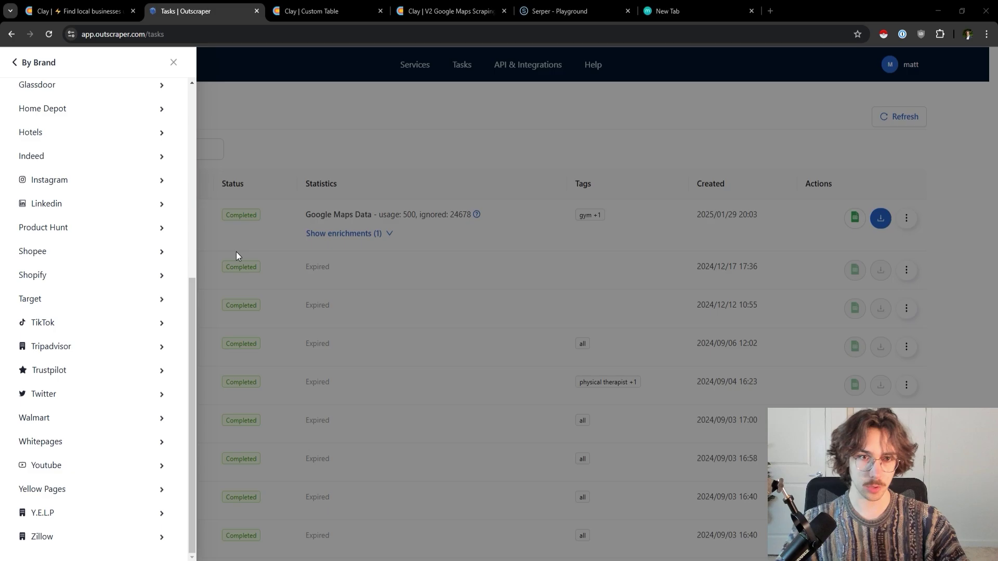
scroll(125, 283, "up", 6)
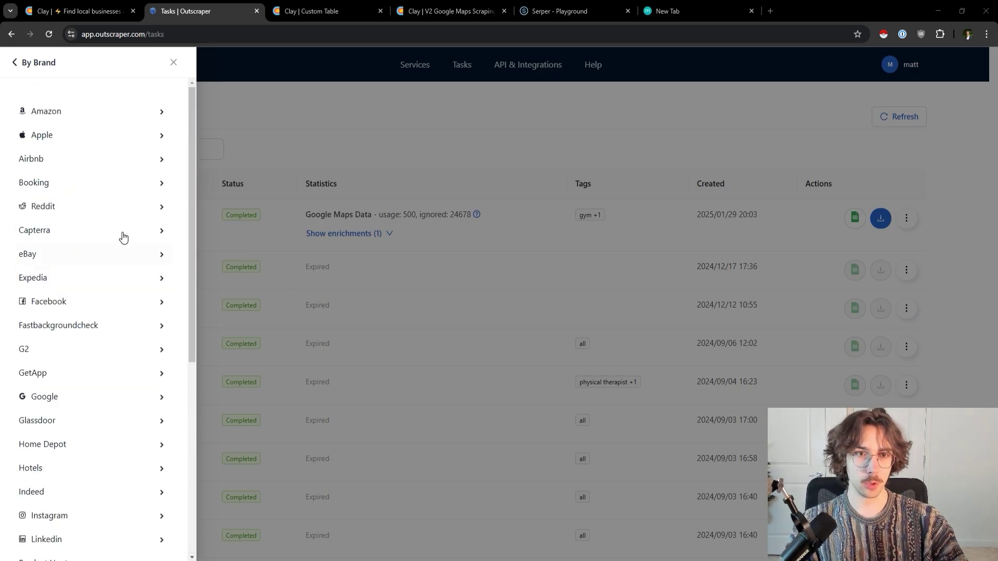
scroll(65, 325, "down", 6)
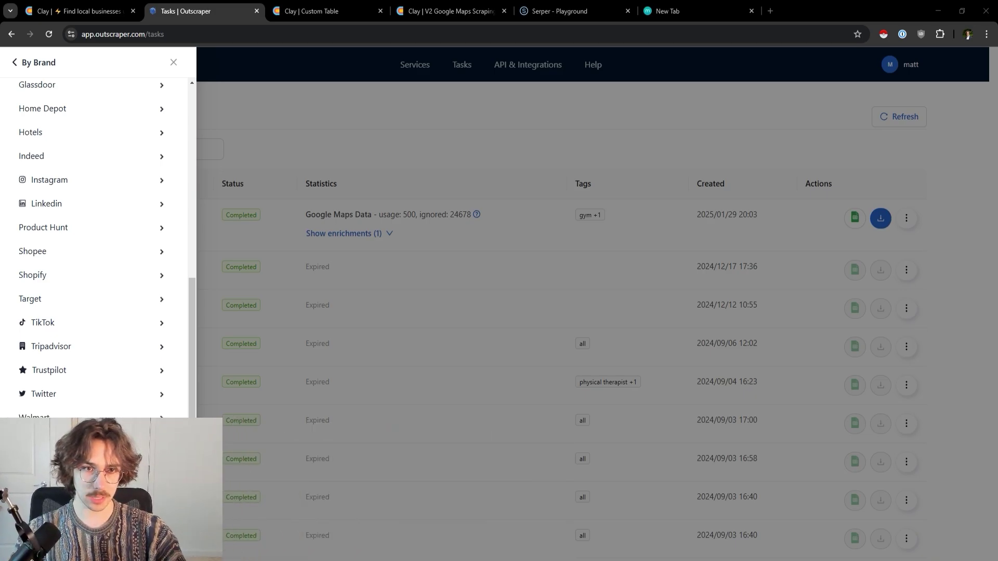
scroll(100, 176, "up", 6)
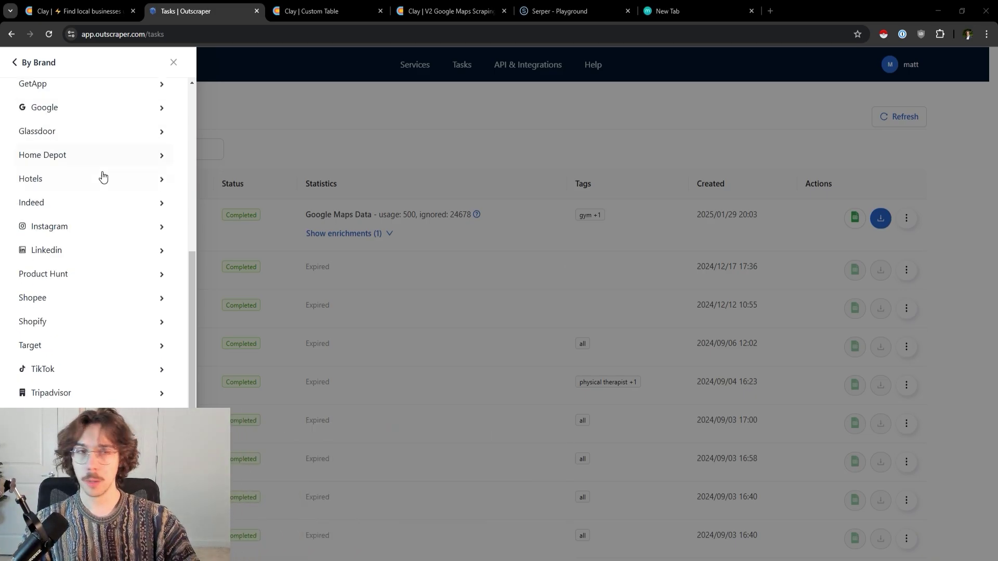
scroll(67, 260, "down", 1)
left_click(72, 281)
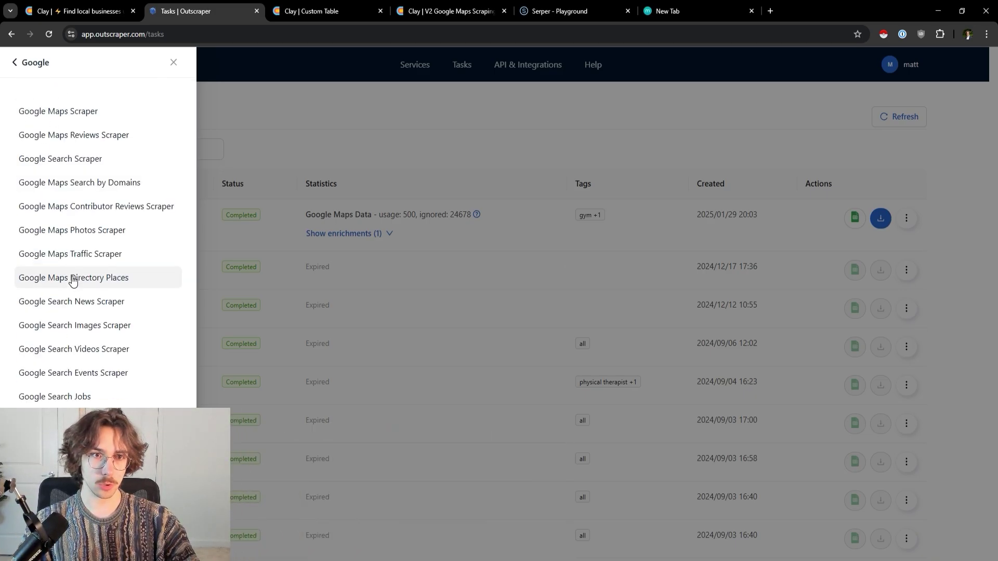
left_click(74, 114)
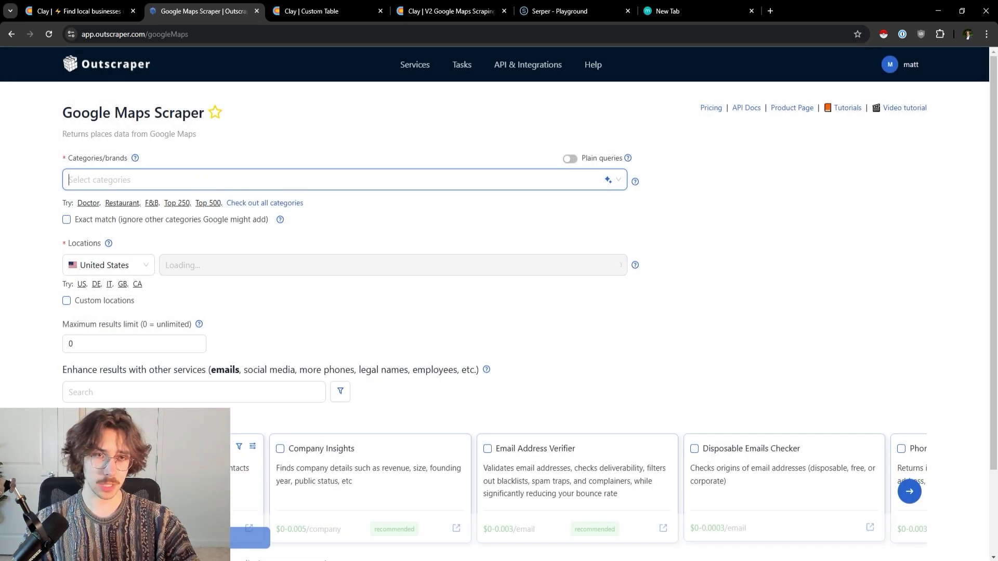
Search the categories for "gym" and add Gym, Gymnastics Center and Boxing Gym to the scraper.
left_click(229, 180)
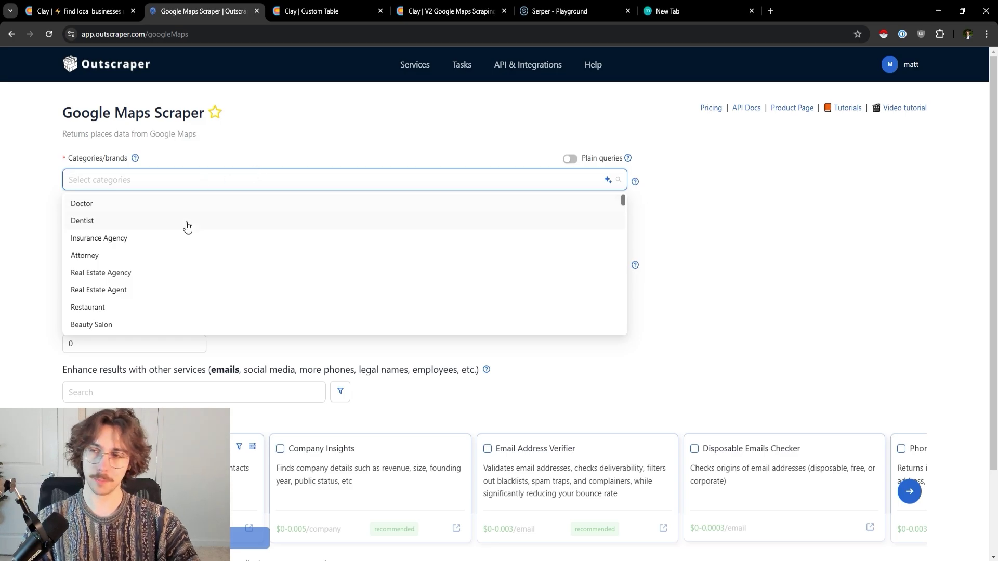
type("gym")
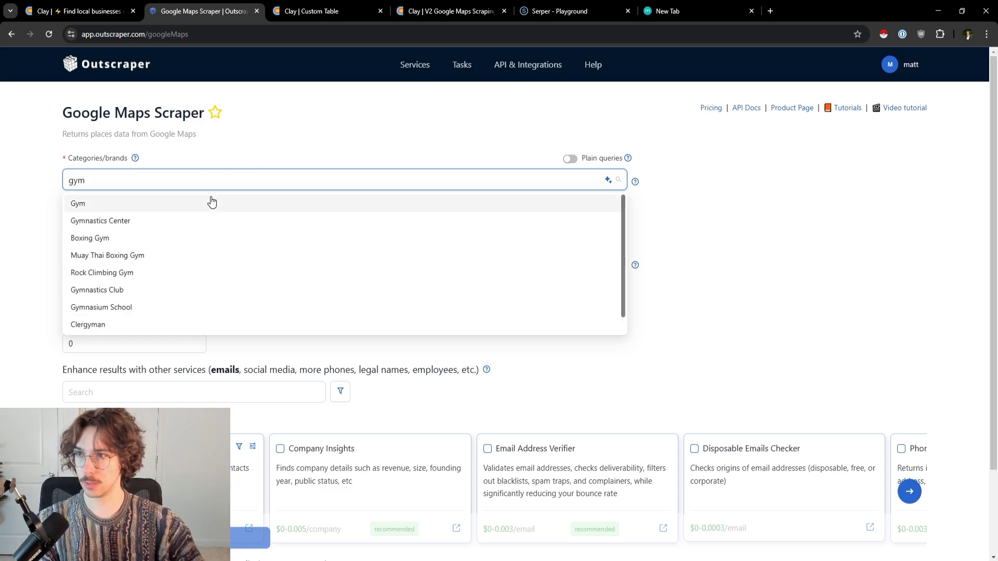
left_click(211, 202)
scroll(127, 257, "down", 1)
scroll(128, 211, "up", 1)
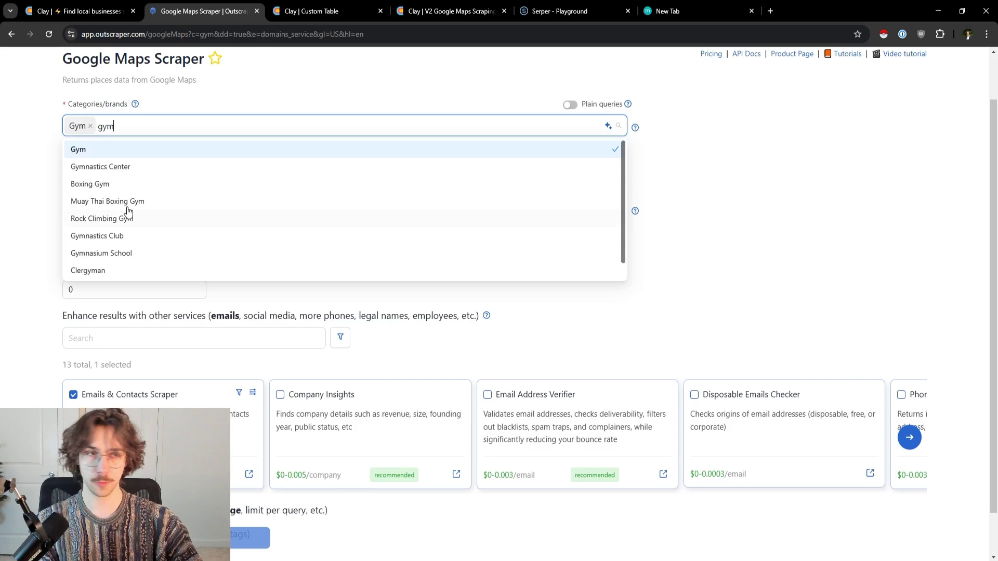
scroll(127, 212, "up", 1)
left_click(124, 225)
left_click(115, 239)
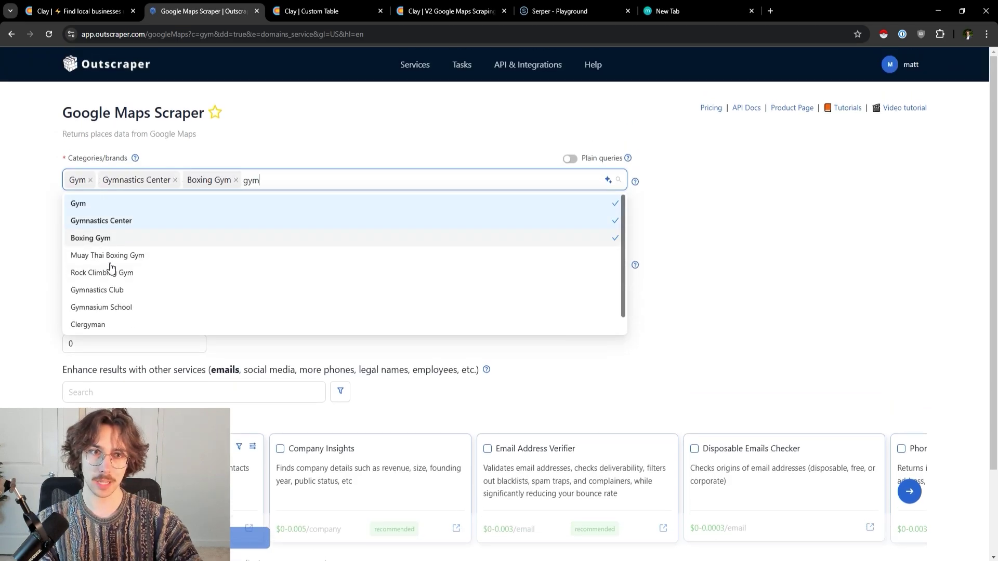
key("Tab")
left_click(127, 266)
Search the categories for "fitnes" and add Fitness Center to the scraper's categories.
left_click(342, 188)
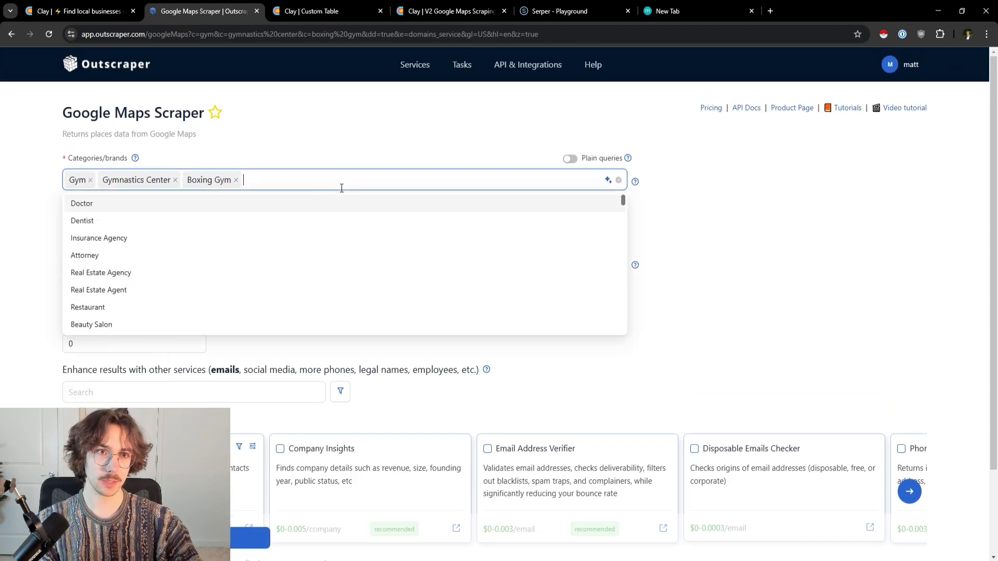
type("fitnes")
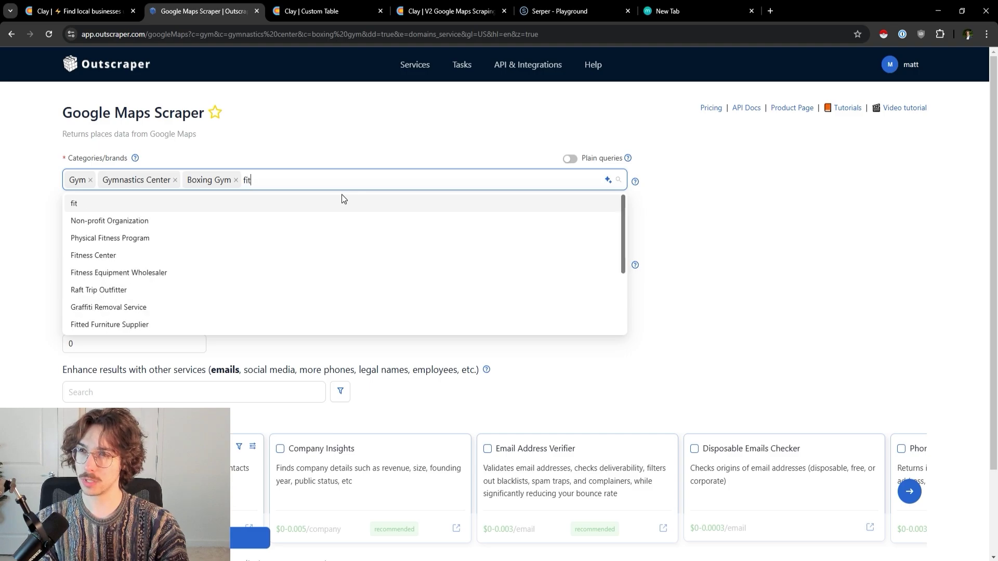
left_click(270, 238)
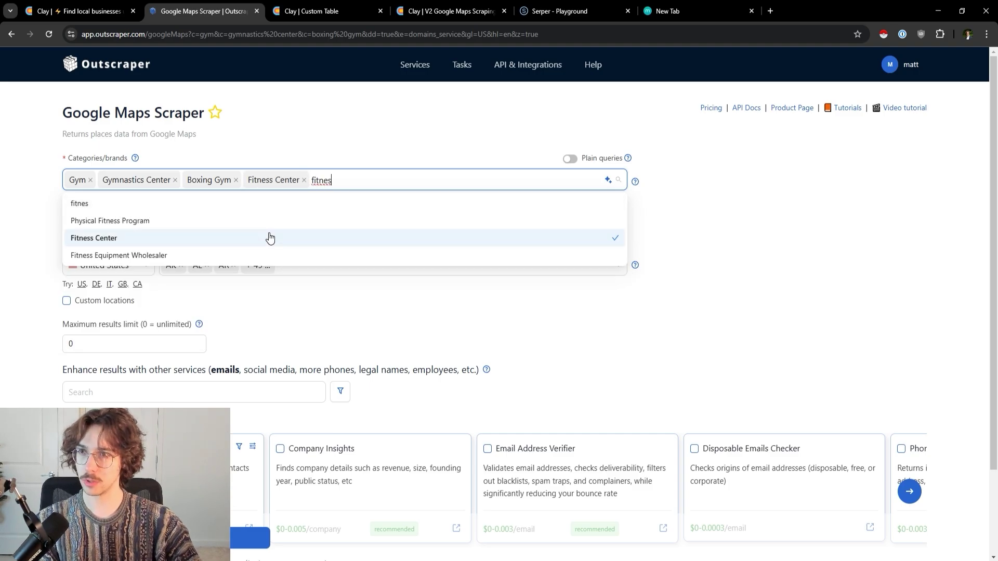
left_click(446, 117)
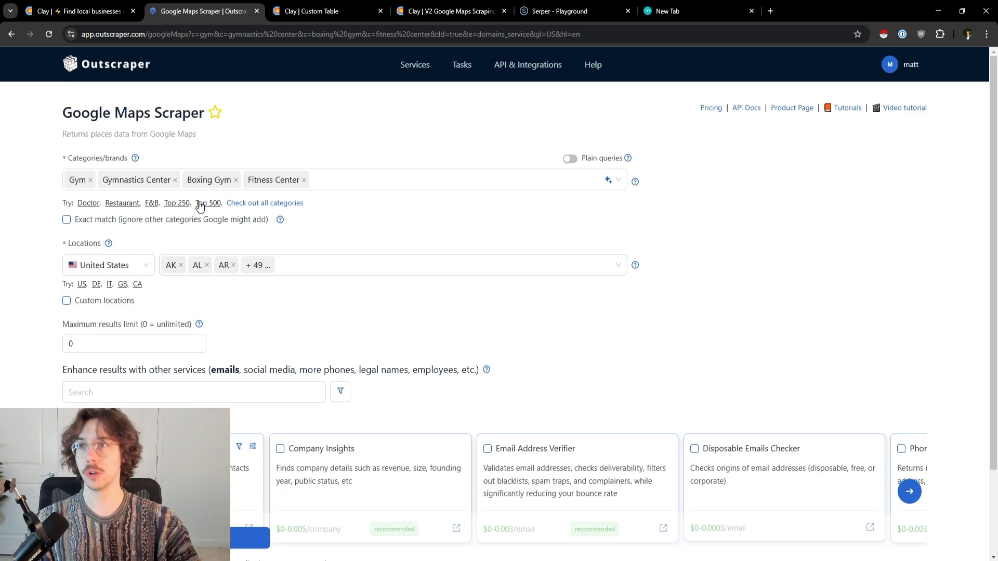
Switch to the Clay local businesses table and open its Find local businesses using Google Maps source settings.
left_click(71, 6)
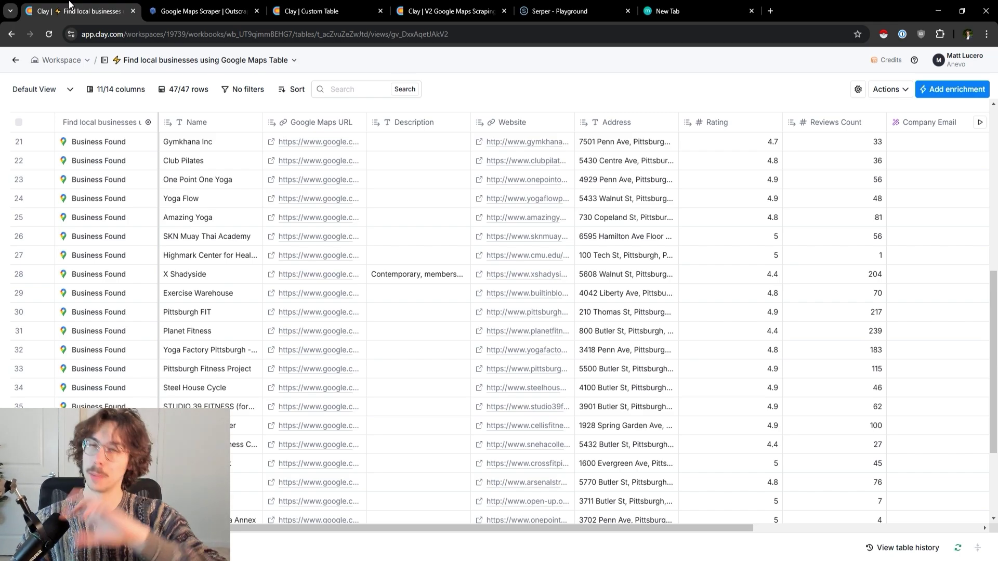
left_click(198, 6)
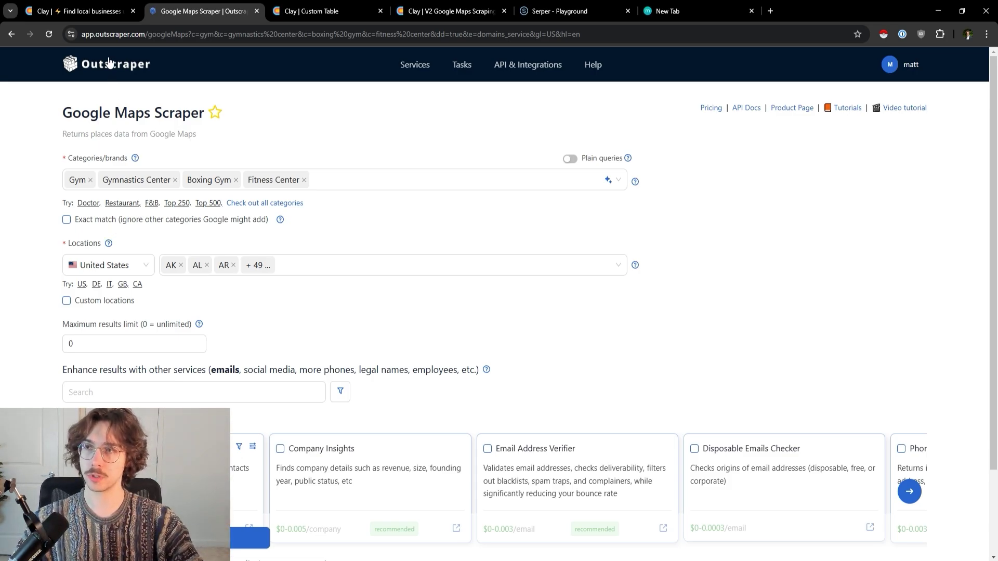
left_click(83, 11)
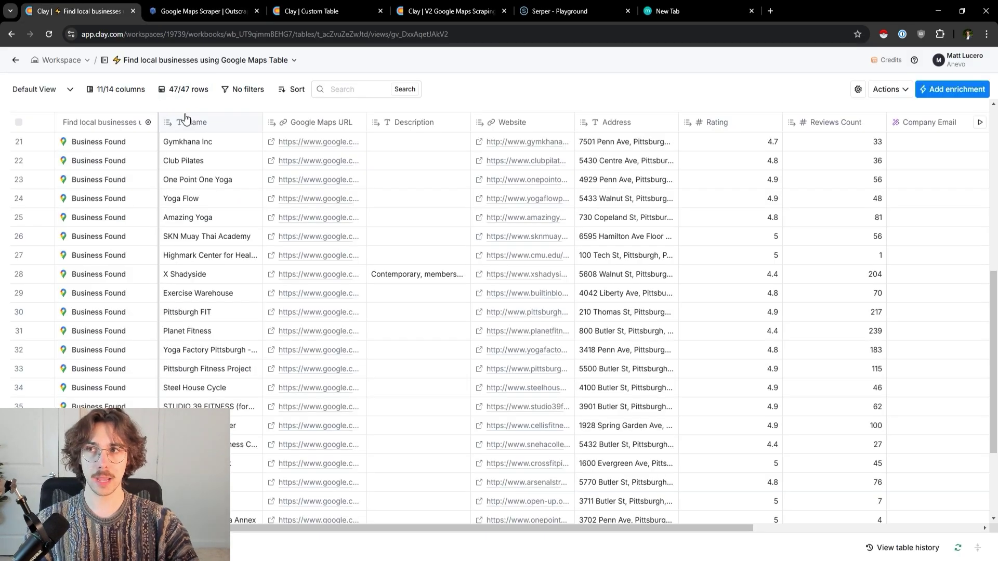
left_click(148, 123)
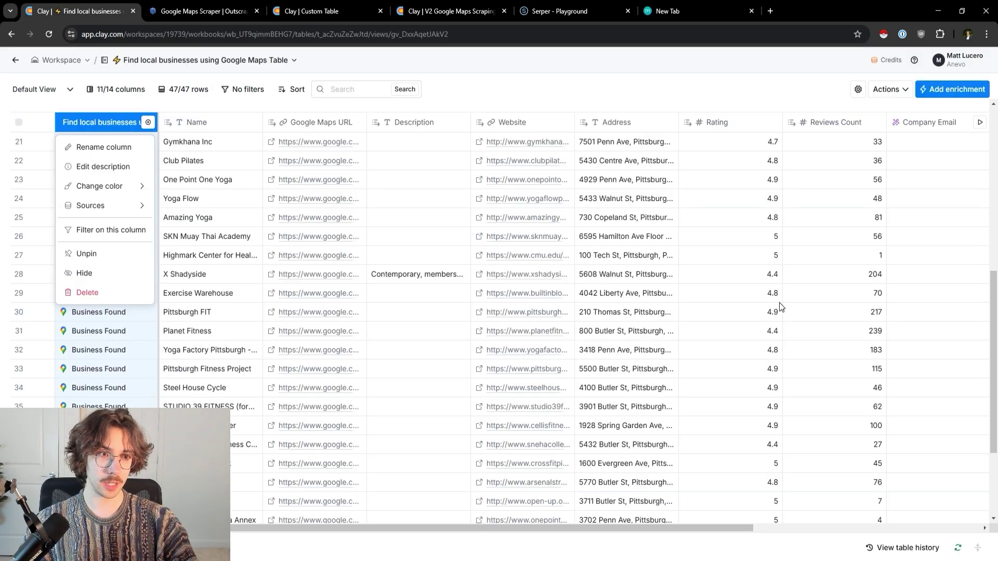
left_click(148, 123)
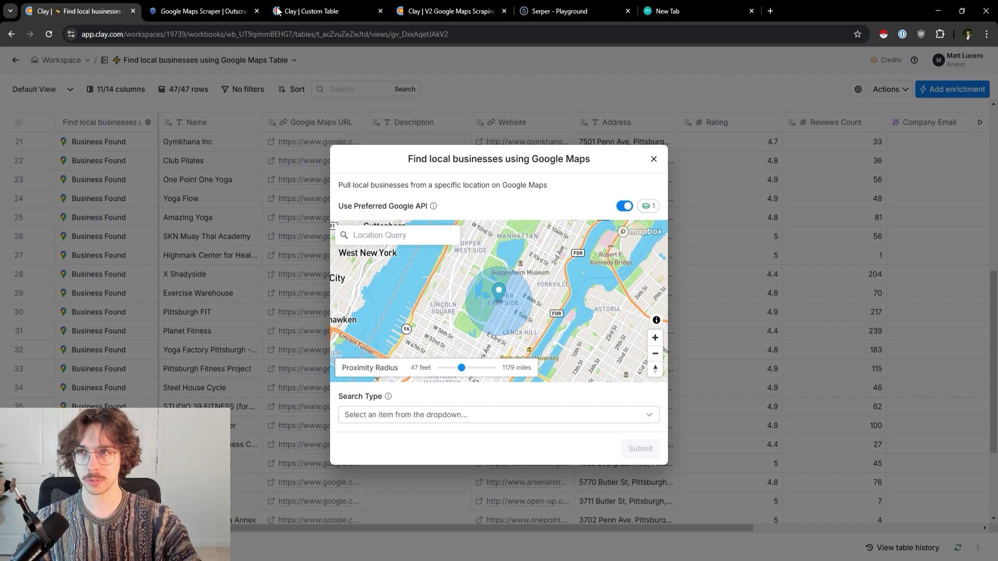
Switch back to Outscraper and review the selected United States locations and the maximum results limit.
left_click(244, 11)
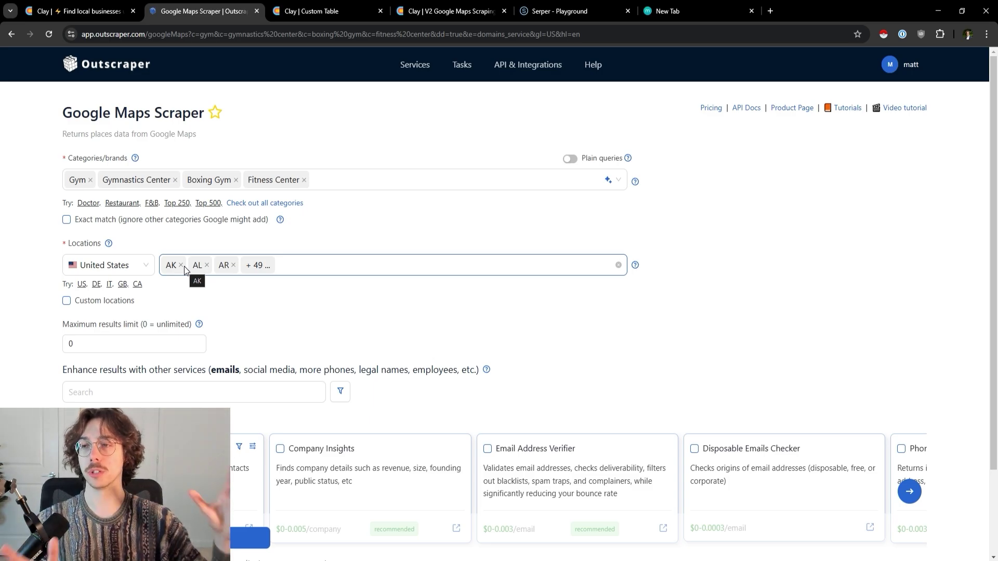
left_click(323, 263)
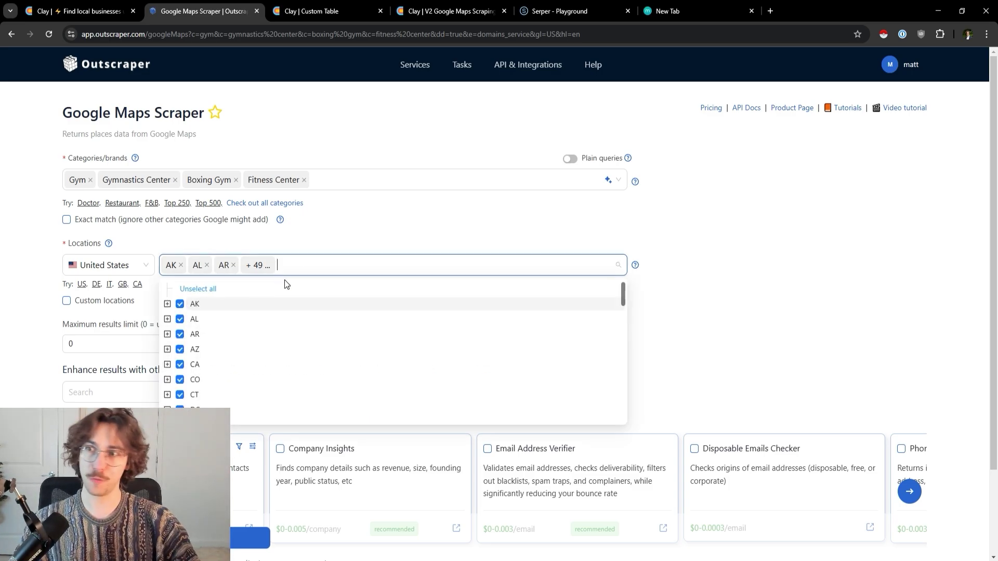
scroll(270, 318, "down", 6)
scroll(196, 325, "down", 1)
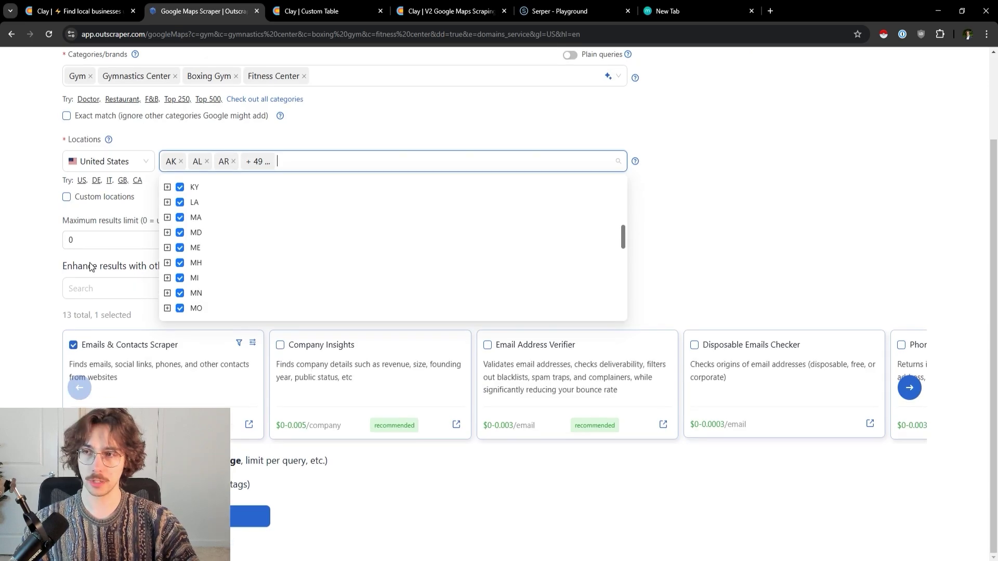
left_click(92, 267)
left_click(121, 238)
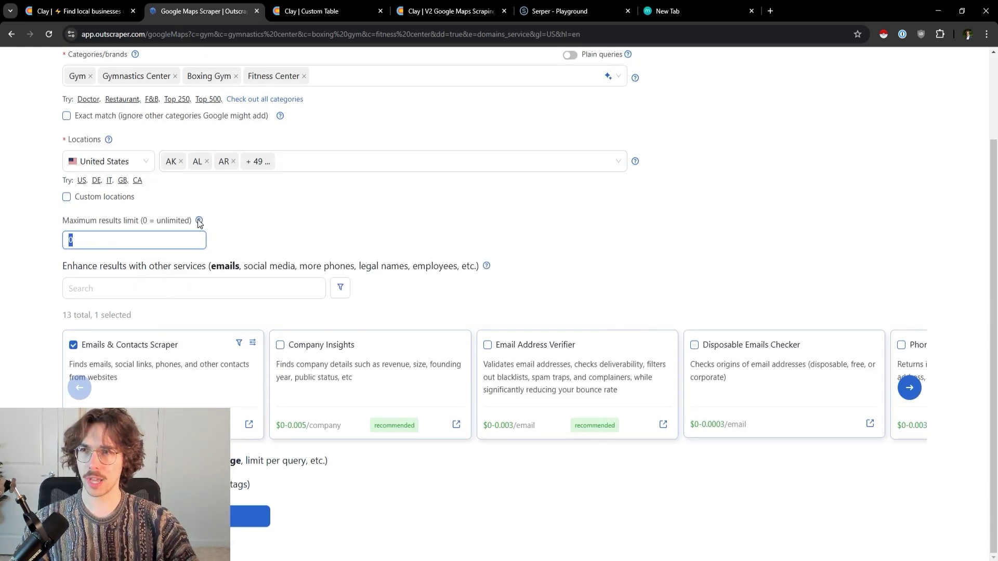
mouse_move(199, 222)
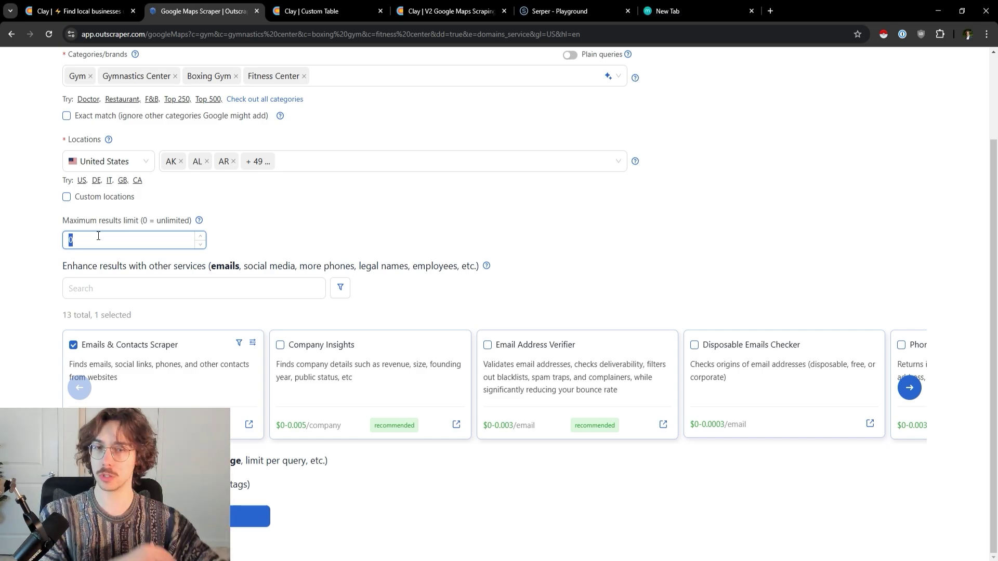
scroll(258, 296, "up", 2)
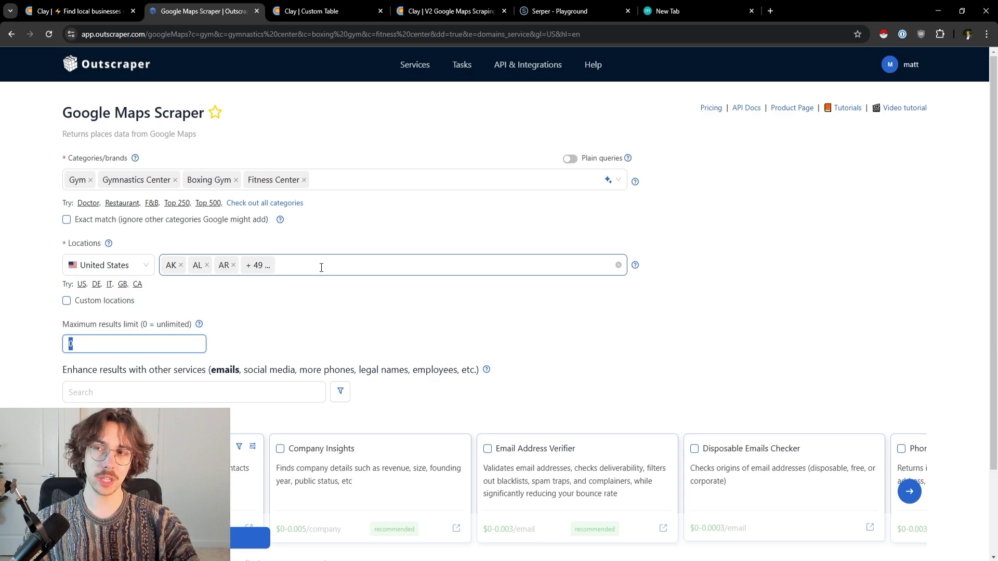
Switch to Clay and turn off Use Preferred Google API in the Find local businesses using Google Maps dialog.
left_click(71, 4)
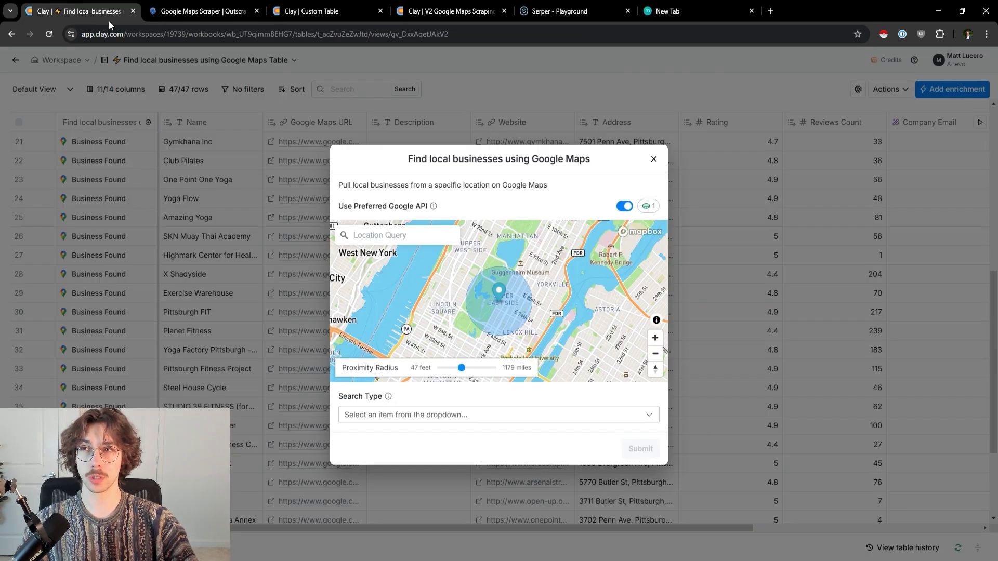
left_click(625, 206)
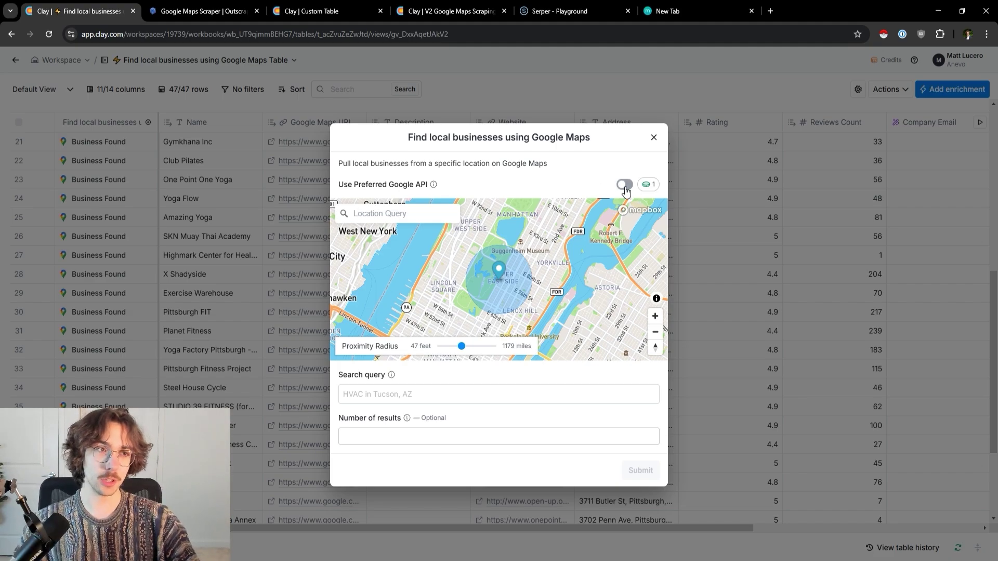
Compare Outscraper's maximum results limit and Emails & Contacts Scraper option with Clay's Google Maps search settings.
left_click(245, 11)
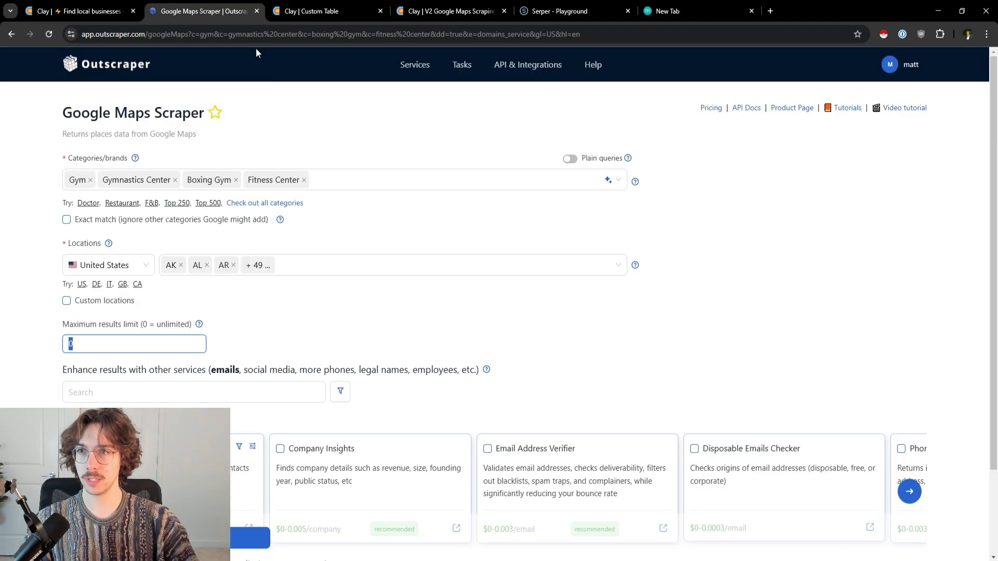
scroll(247, 195, "down", 1)
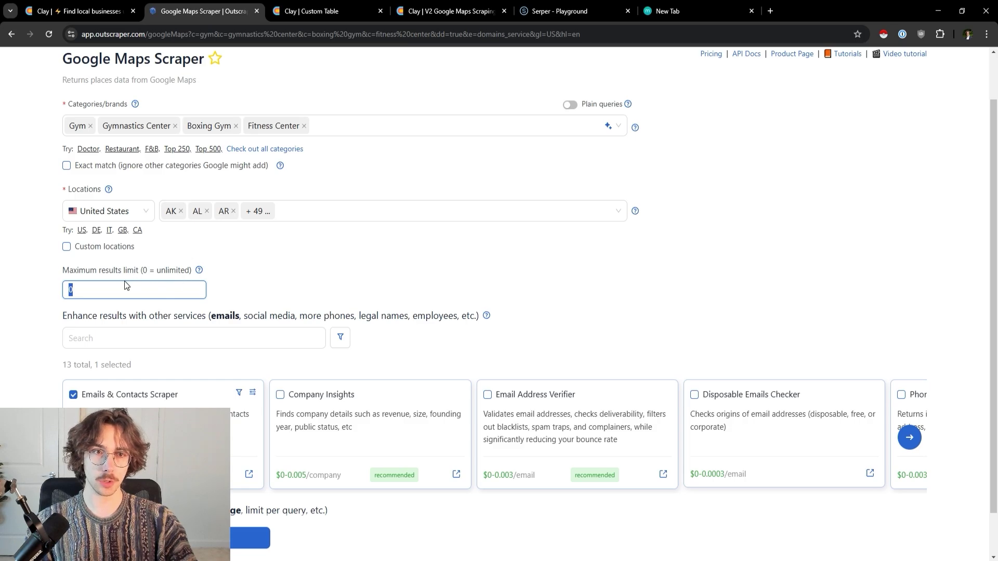
left_click(97, 293)
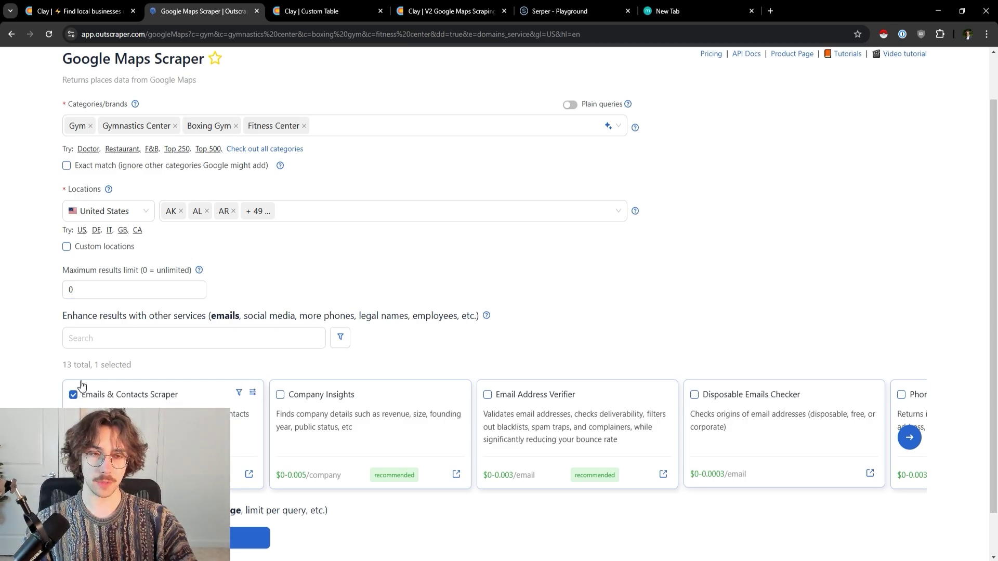
key("ctrl+shift+Tab")
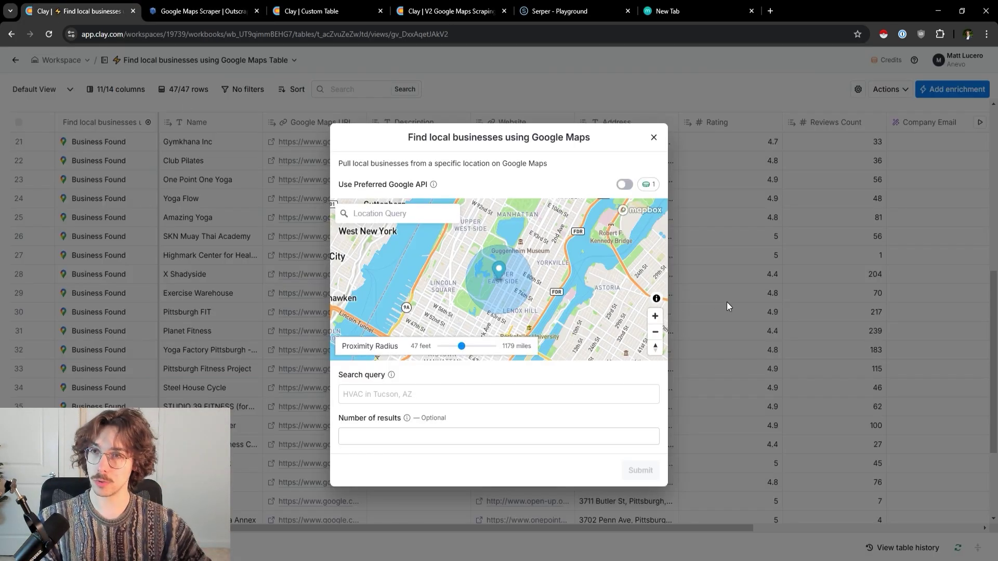
key("ctrl+Tab")
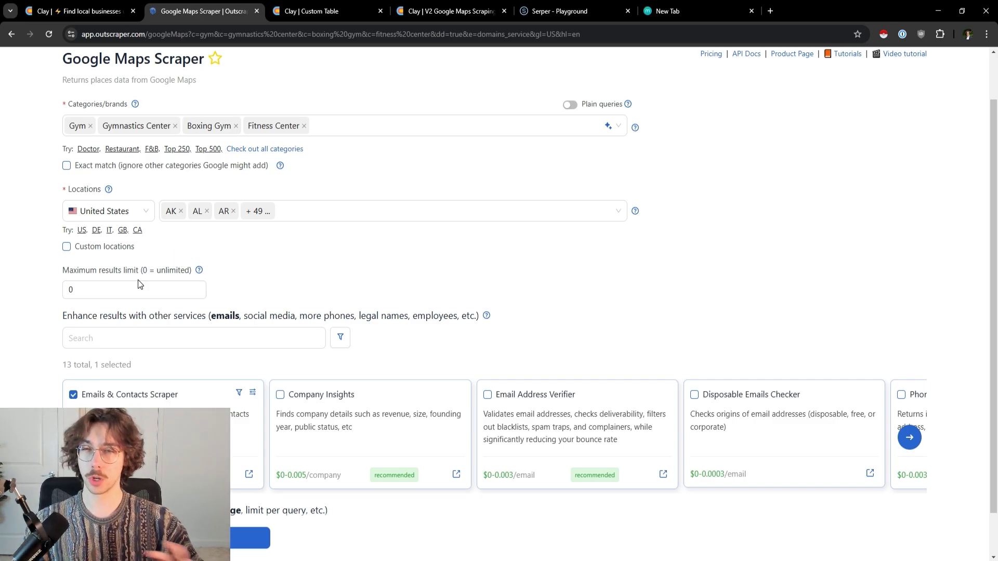
Browse Outscraper's services for enhancing the results and compare them with Clay's Google Maps search dialog.
scroll(270, 203, "up", 1)
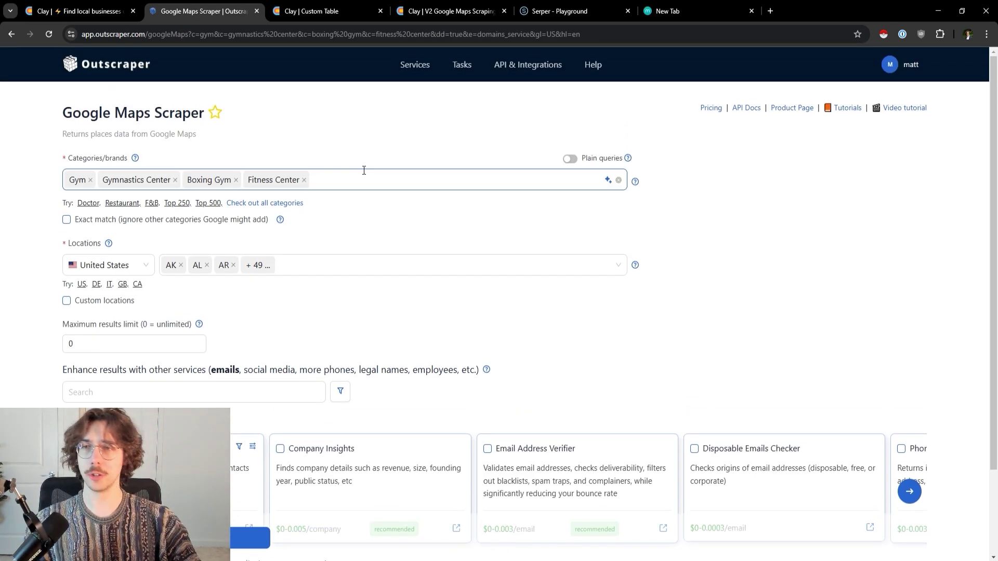
scroll(447, 173, "down", 2)
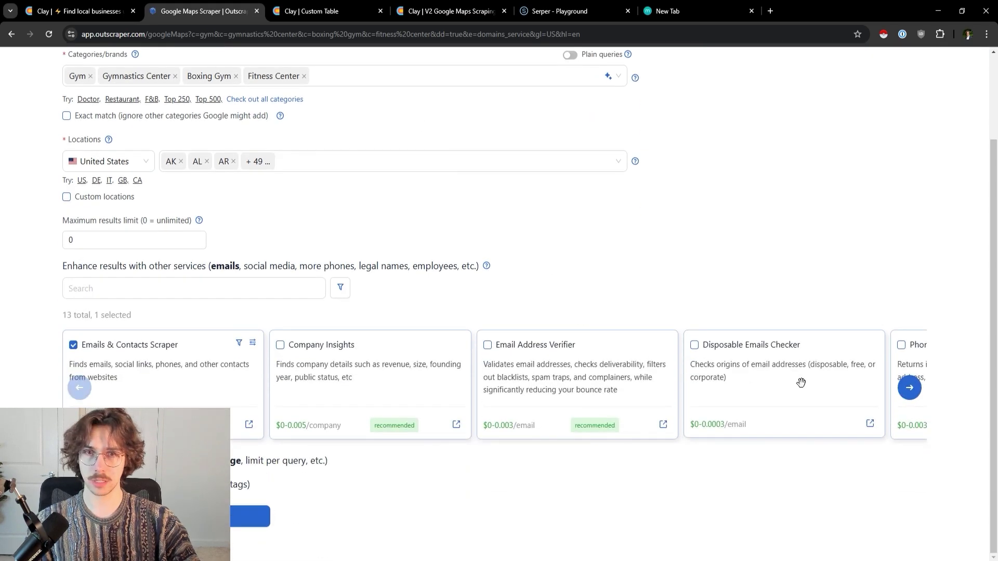
left_click(911, 398)
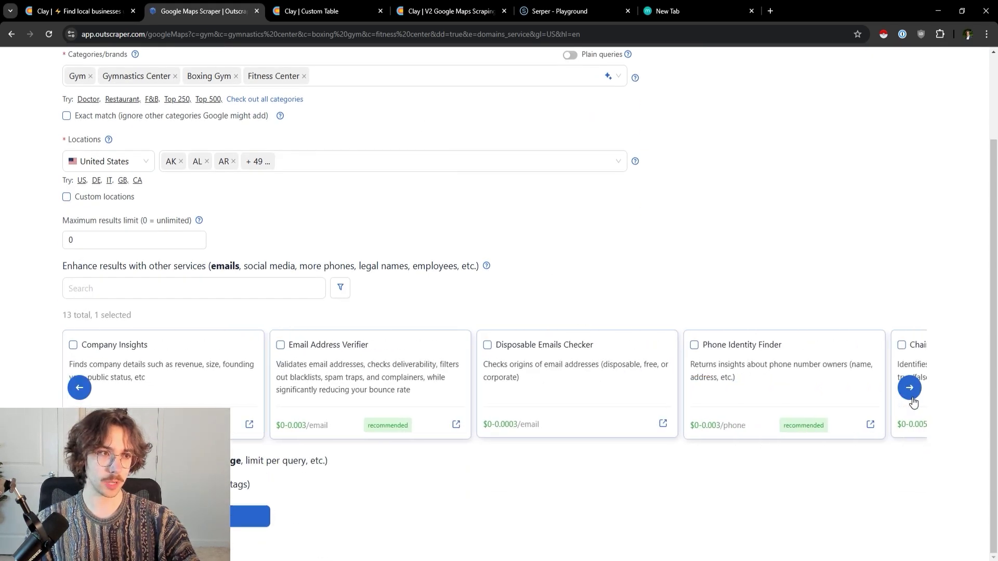
left_click(911, 395)
left_click(910, 395)
left_click(911, 395)
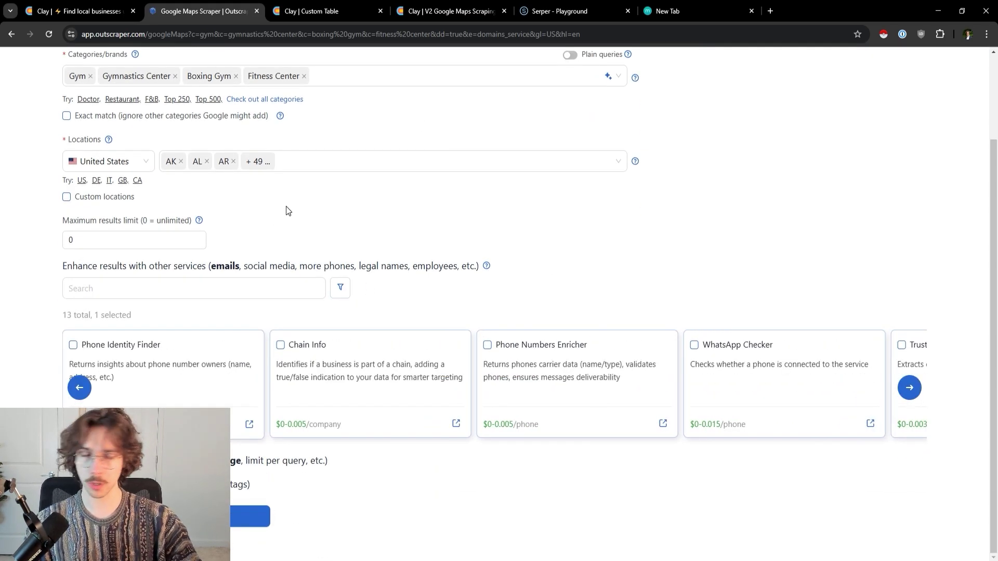
left_click(101, 10)
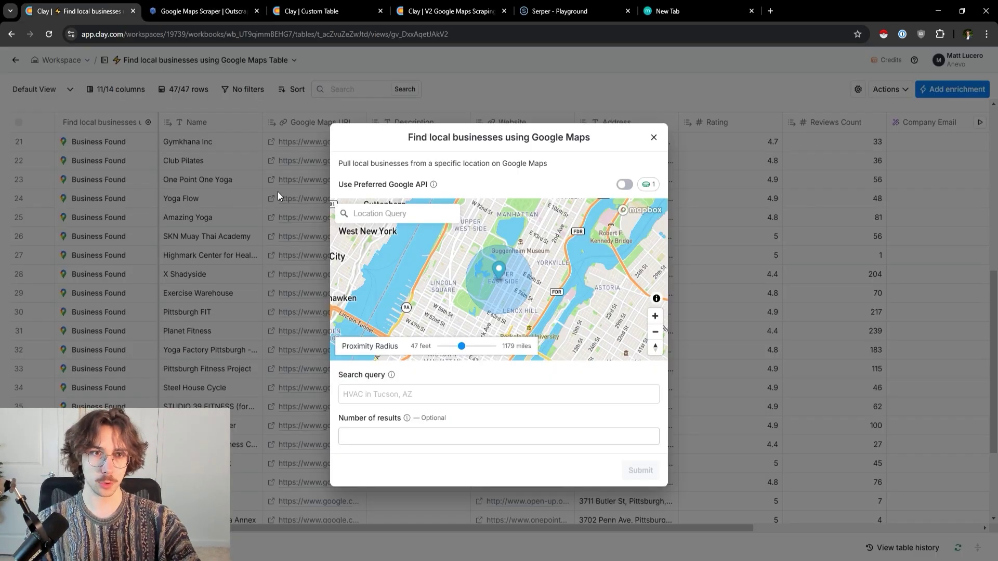
left_click(203, 10)
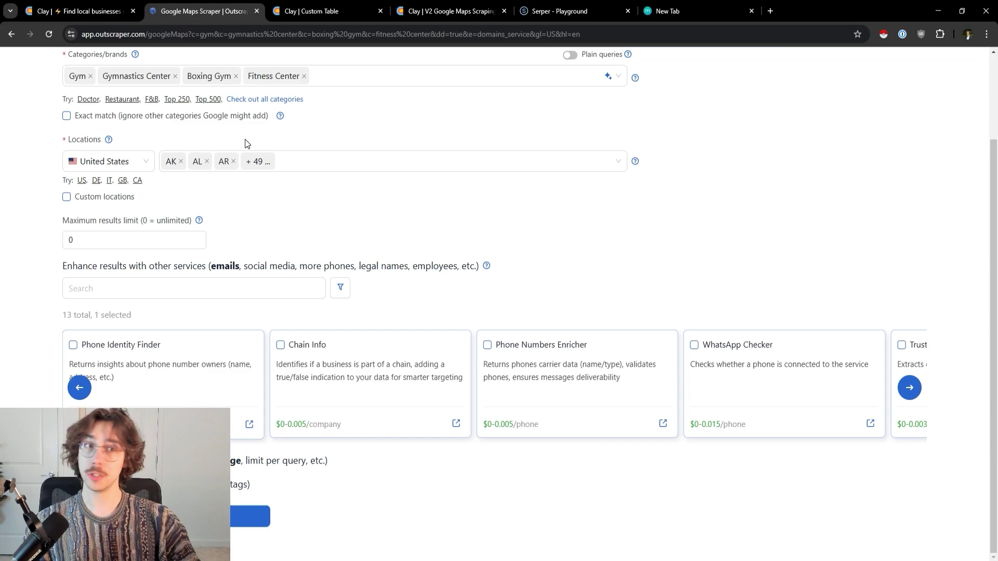
Review the Google Maps Scraper form down to Get Data without submitting it, and open Outscraper's tasks page.
scroll(265, 151, "up", 2)
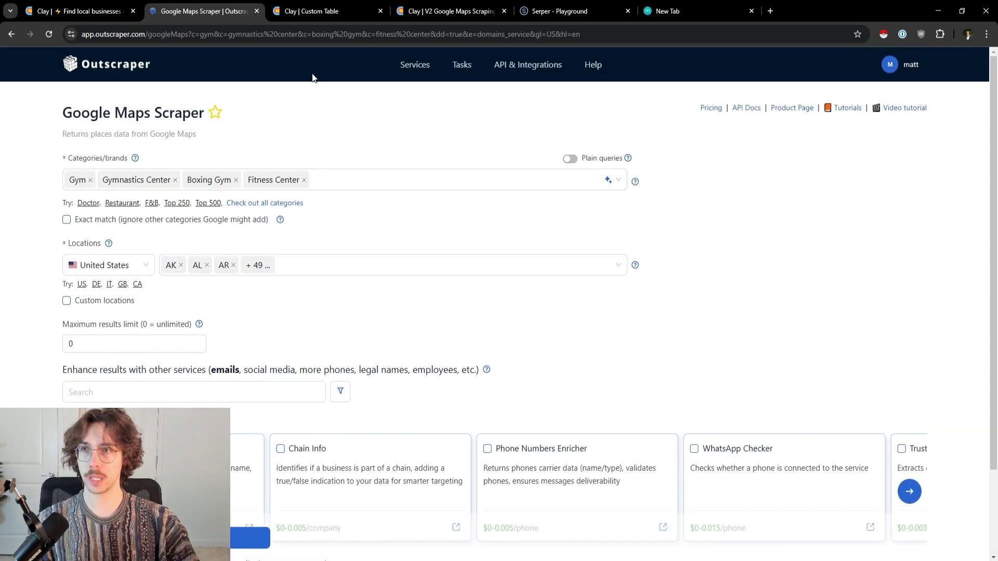
scroll(282, 248, "down", 2)
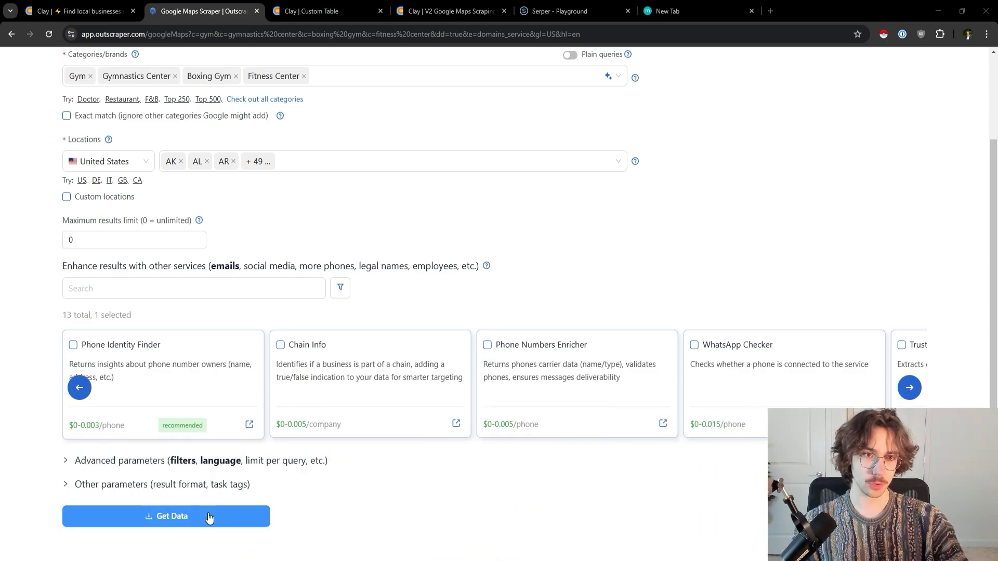
scroll(364, 115, "up", 2)
left_click(466, 66)
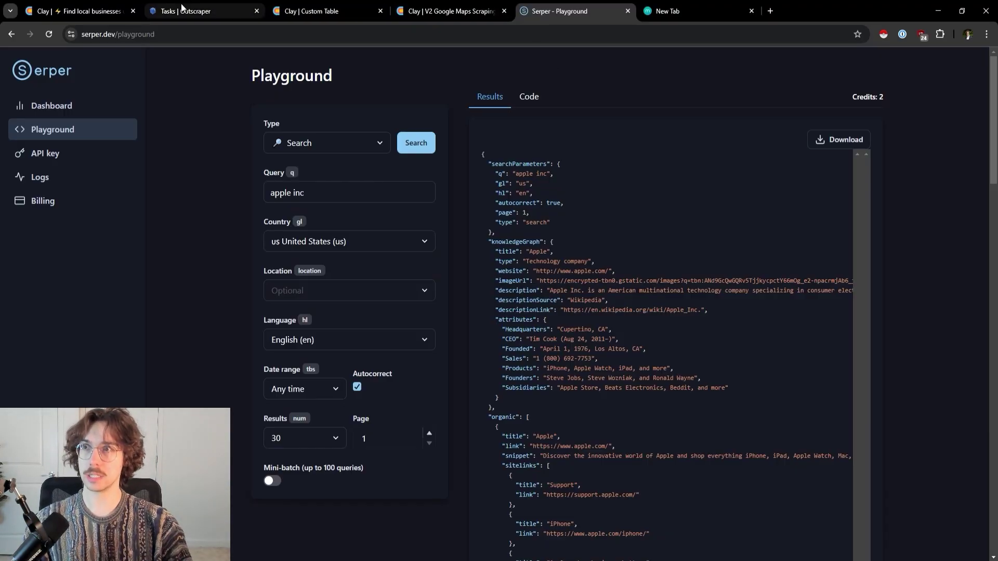
Revisit Clay's Google Maps dialog and Outscraper's tasks, then switch to Serper's Playground and review its available search types.
left_click(93, 8)
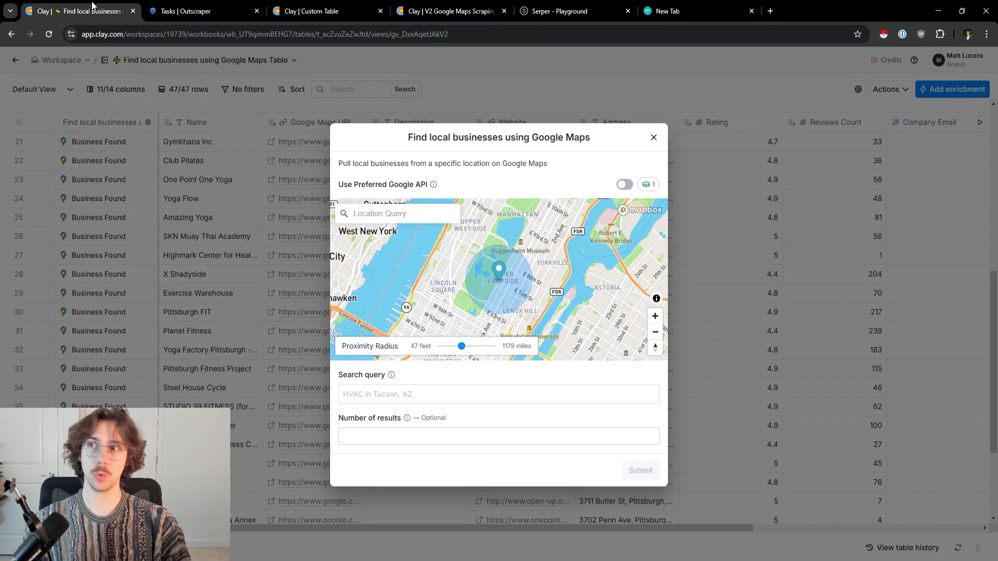
left_click(219, 11)
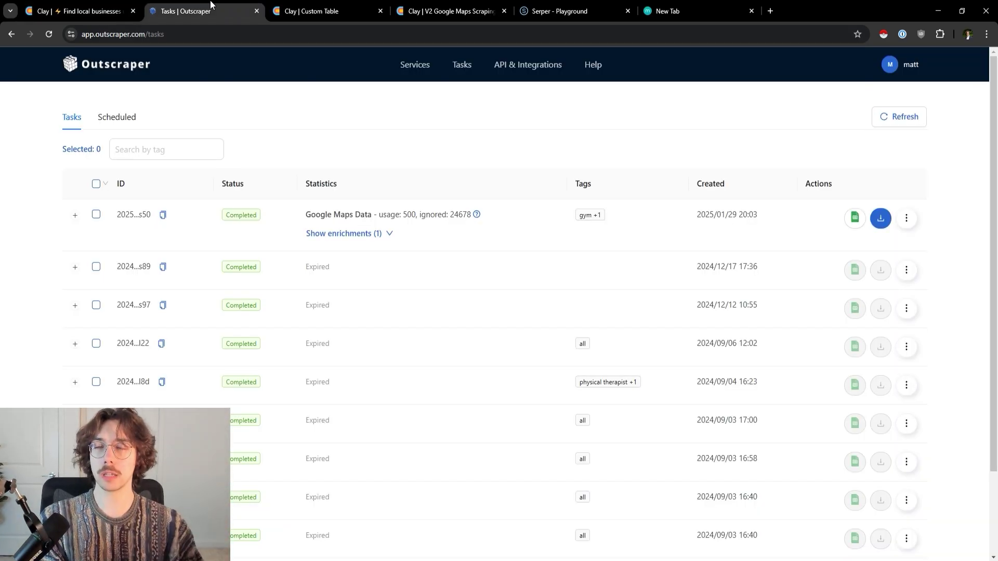
left_click(558, 11)
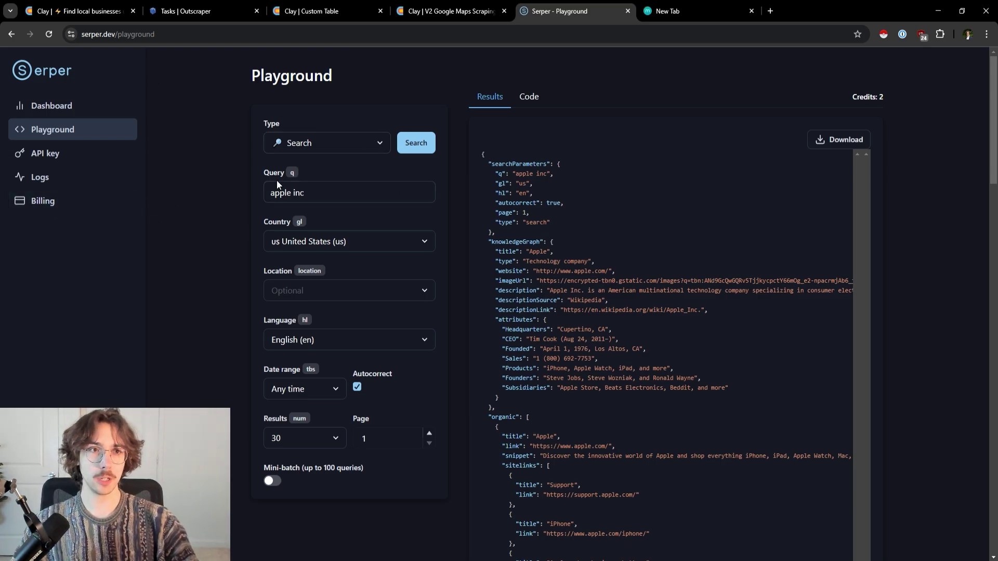
left_click(278, 145)
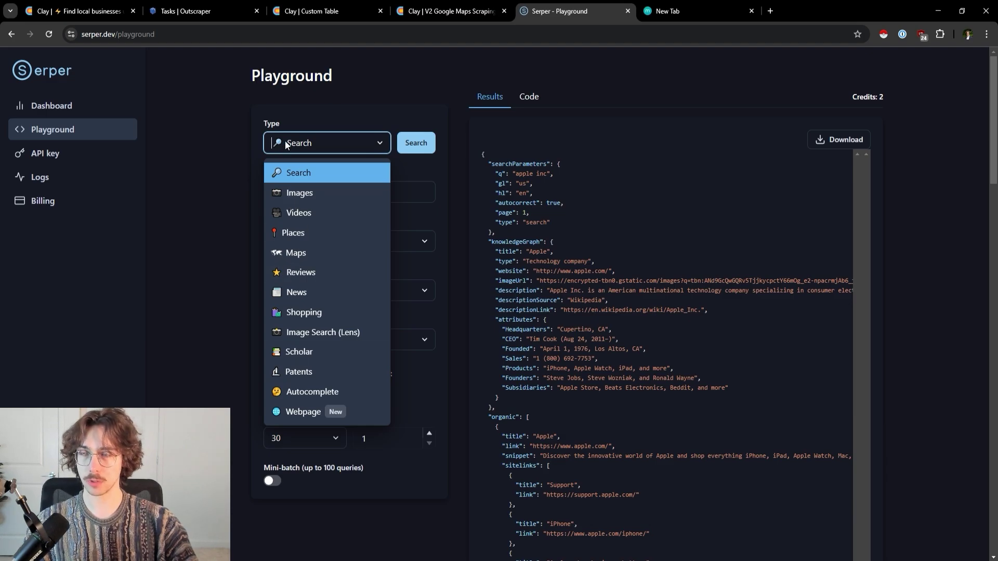
left_click(285, 142)
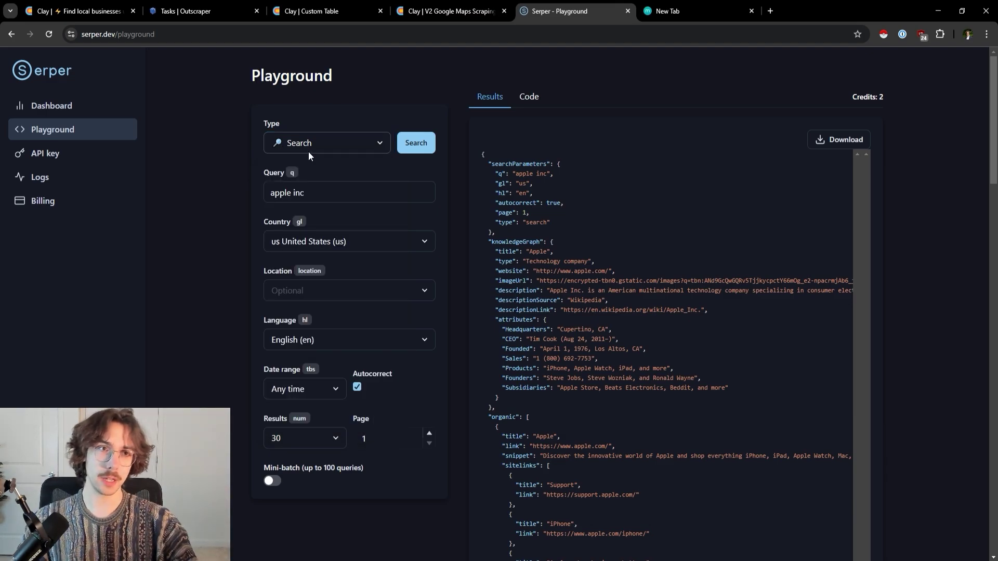
left_click(307, 151)
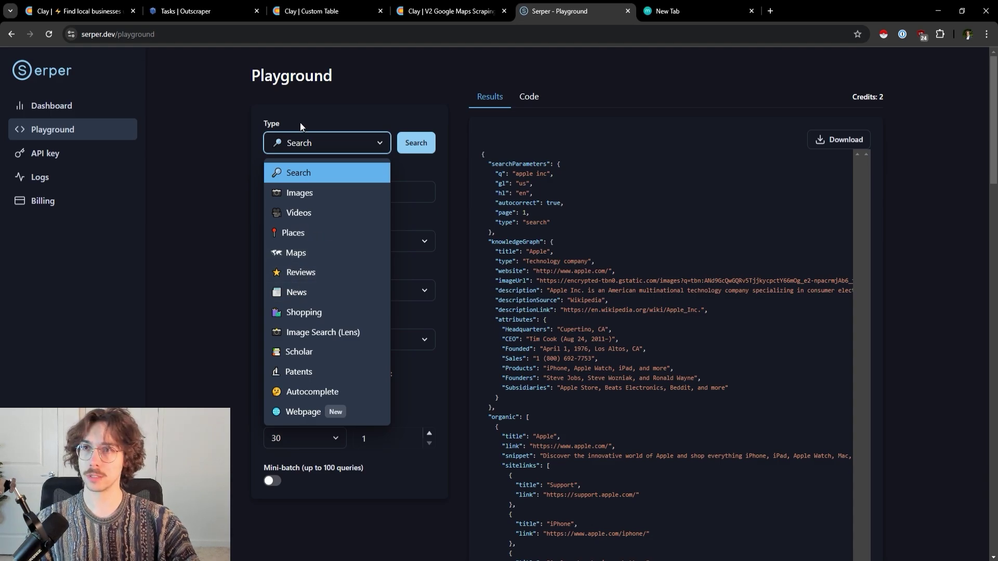
Switch to Clay's Custom Table workbook and look through the links in the table written from the Search API results.
left_click(310, 10)
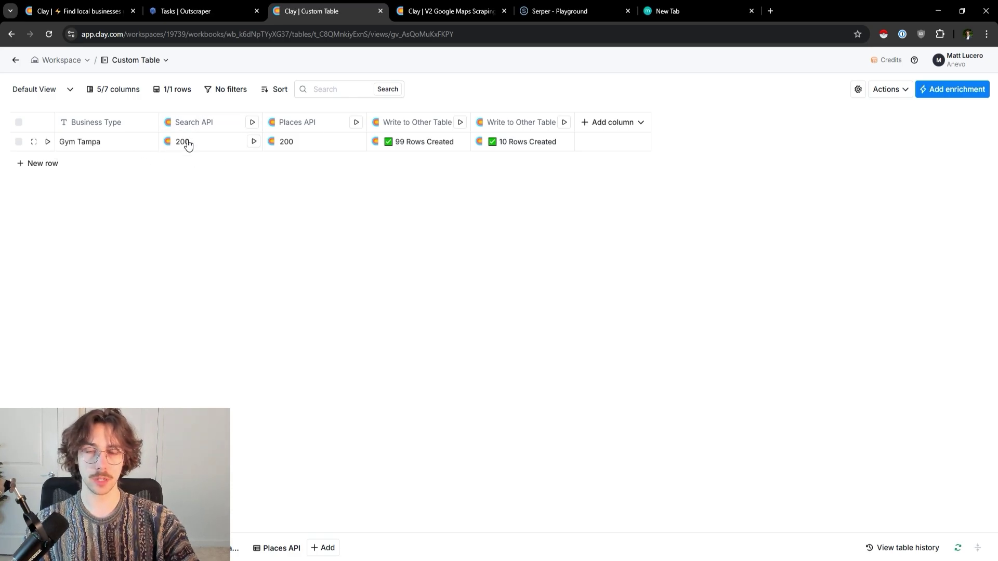
left_click(234, 548)
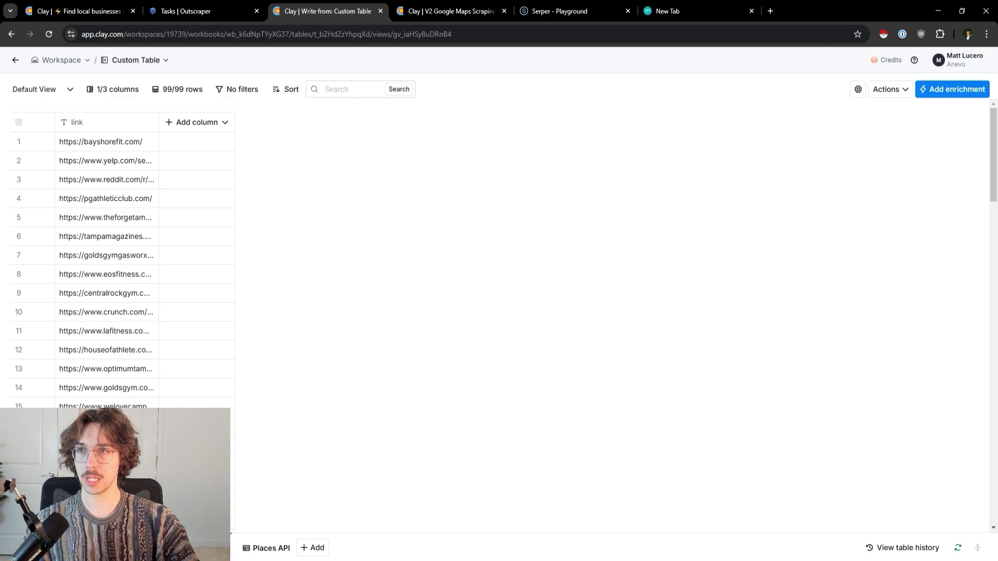
key("ctrl+5")
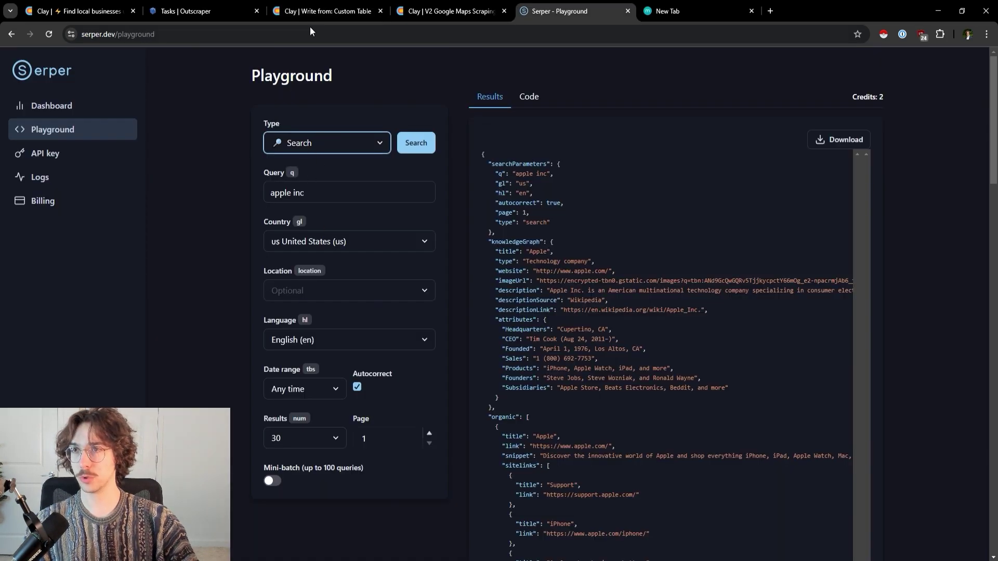
left_click(315, 13)
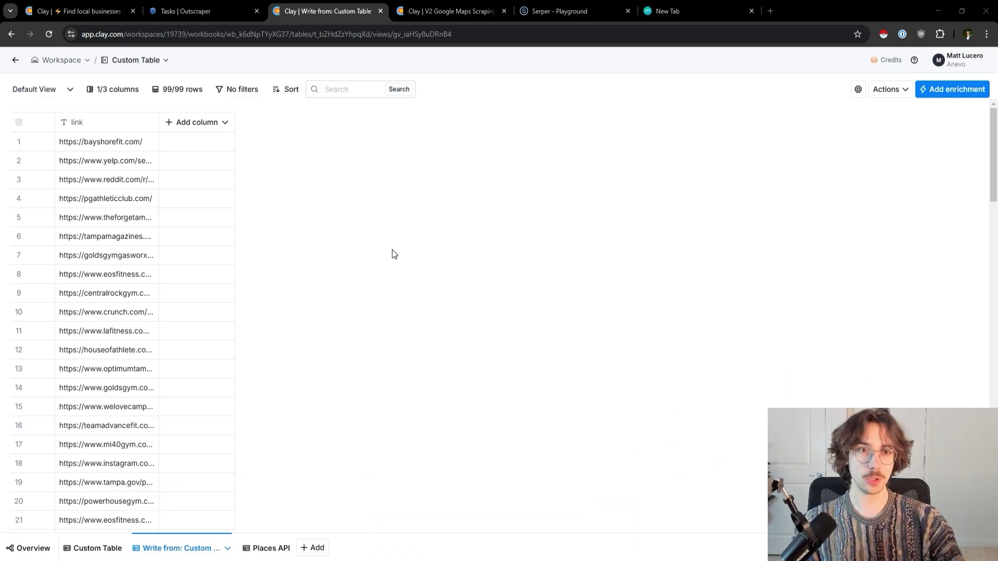
scroll(133, 253, "down", 15)
scroll(130, 267, "up", 7)
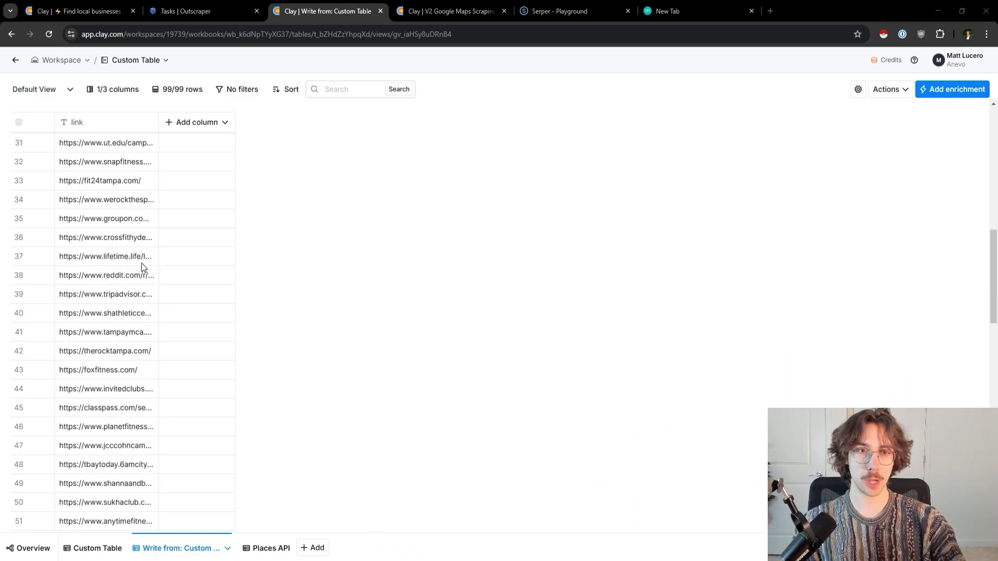
scroll(141, 264, "up", 10)
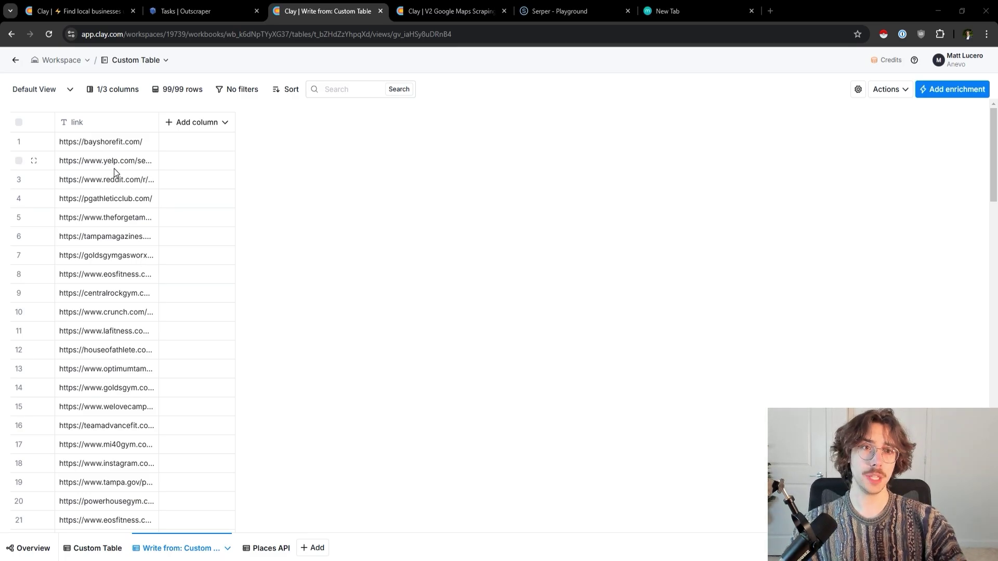
Widen the link column to show longer URLs and inspect the Yelp, Reddit, magazine and gym website links in the first rows.
left_click(116, 146)
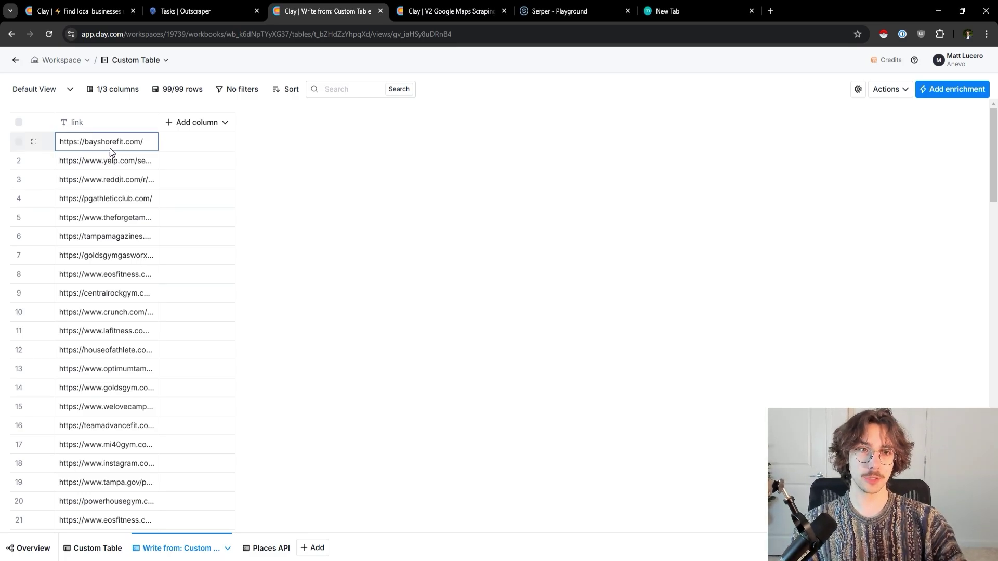
left_click(97, 165)
double_click(157, 125)
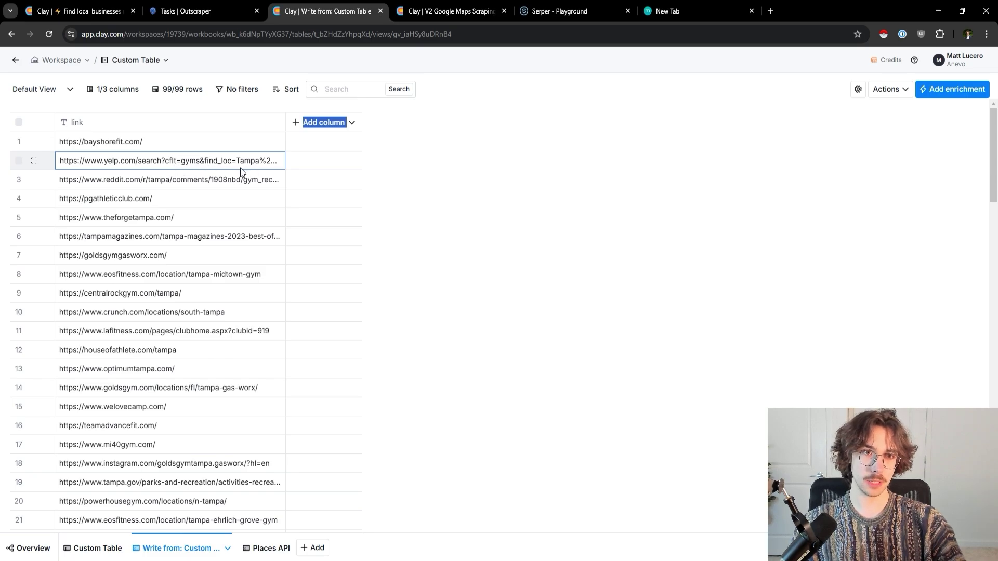
left_click(131, 184)
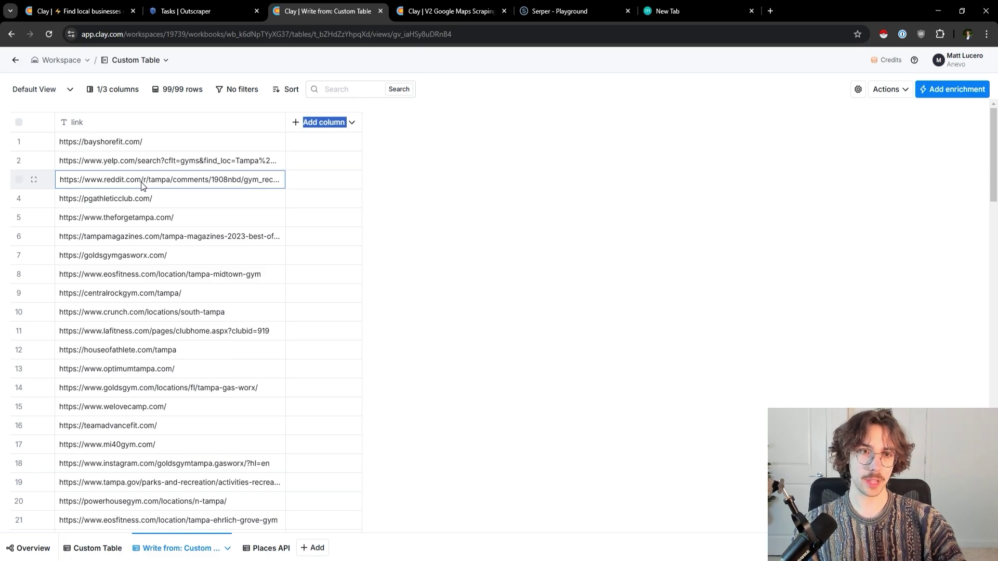
left_click(161, 200)
left_click(133, 219)
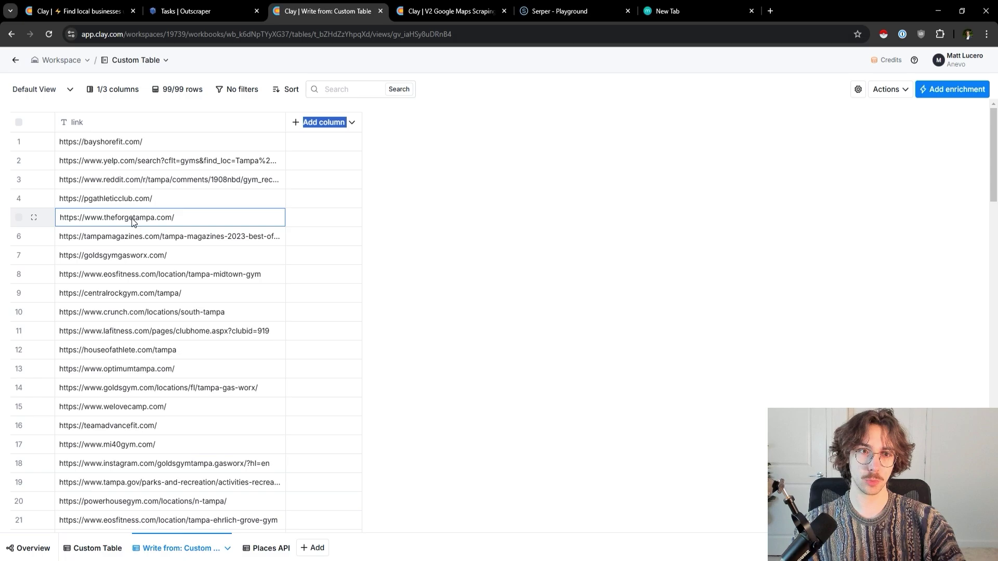
left_click(126, 257)
left_click(170, 237)
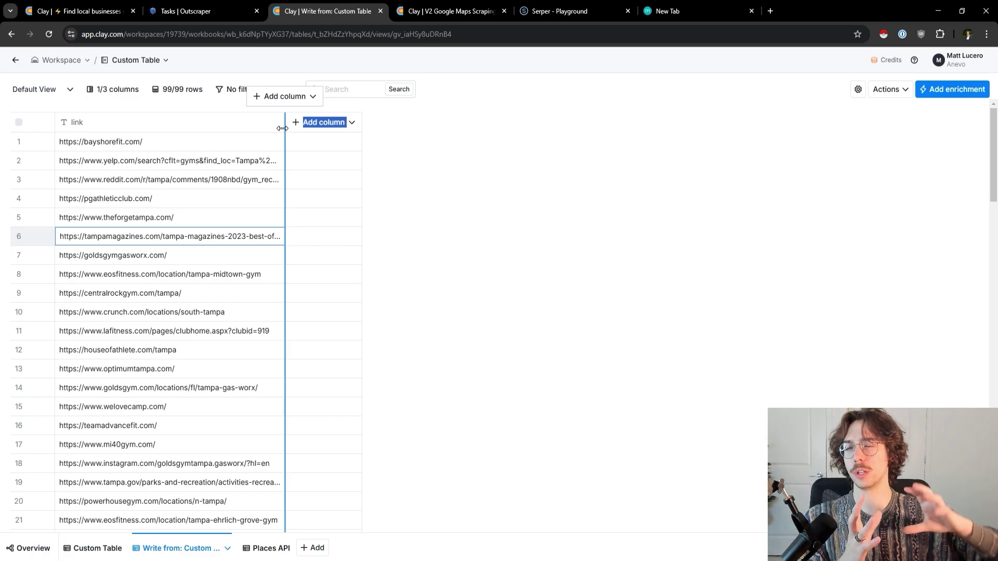
Compare the Places API table with Clay's Find local businesses dialog, and return to the Custom Table sheet.
left_click(271, 548)
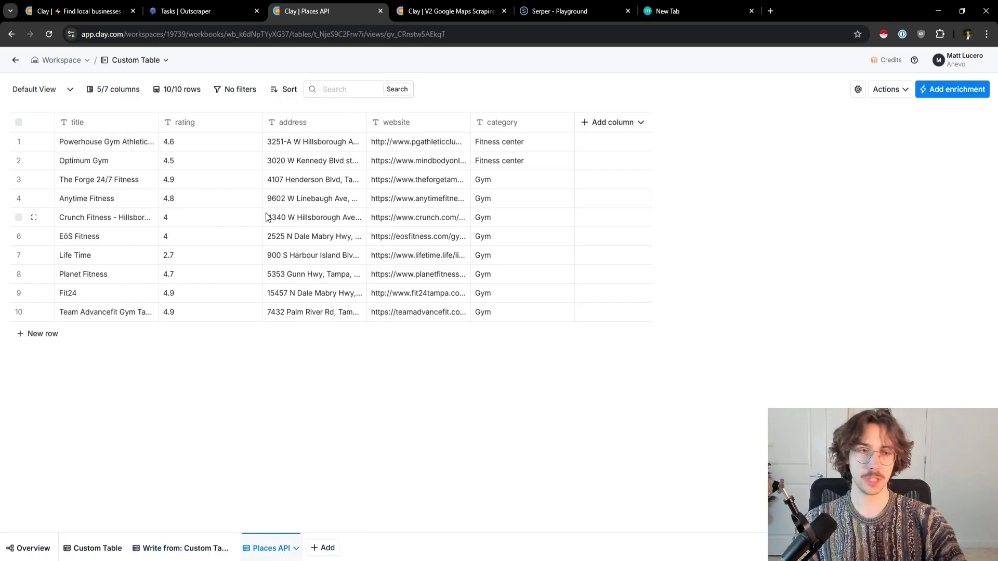
left_click(76, 3)
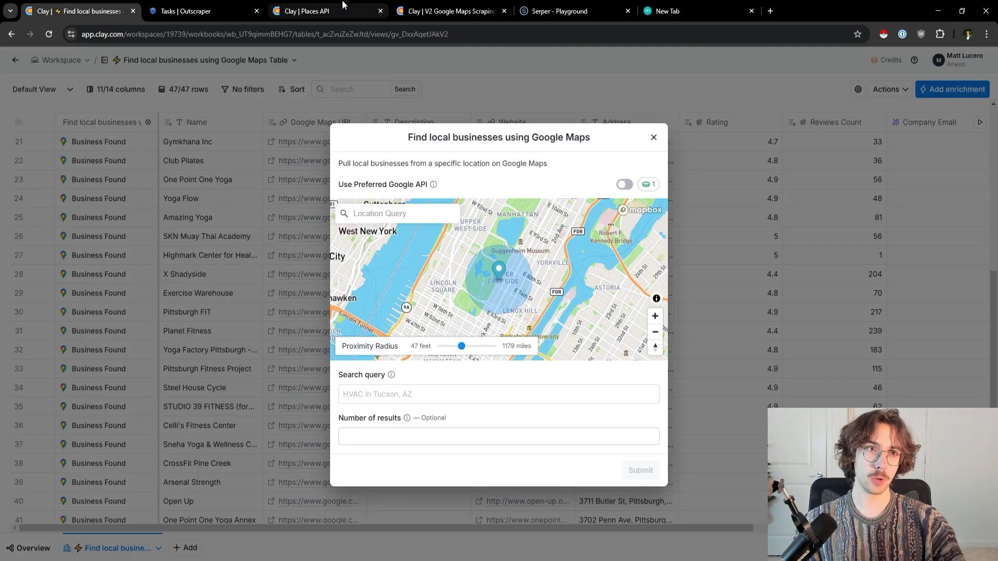
left_click(367, 5)
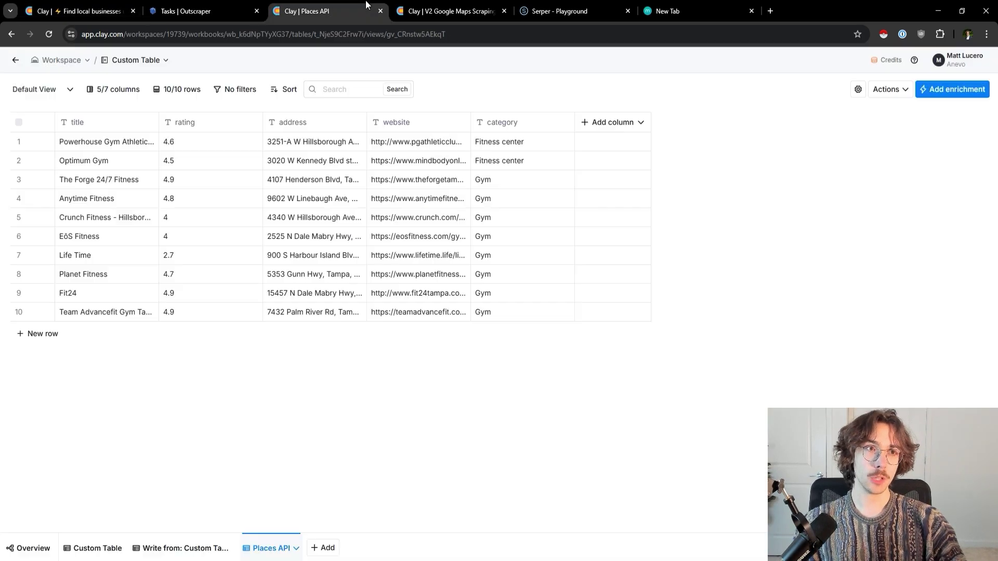
left_click(69, 12)
left_click(307, 6)
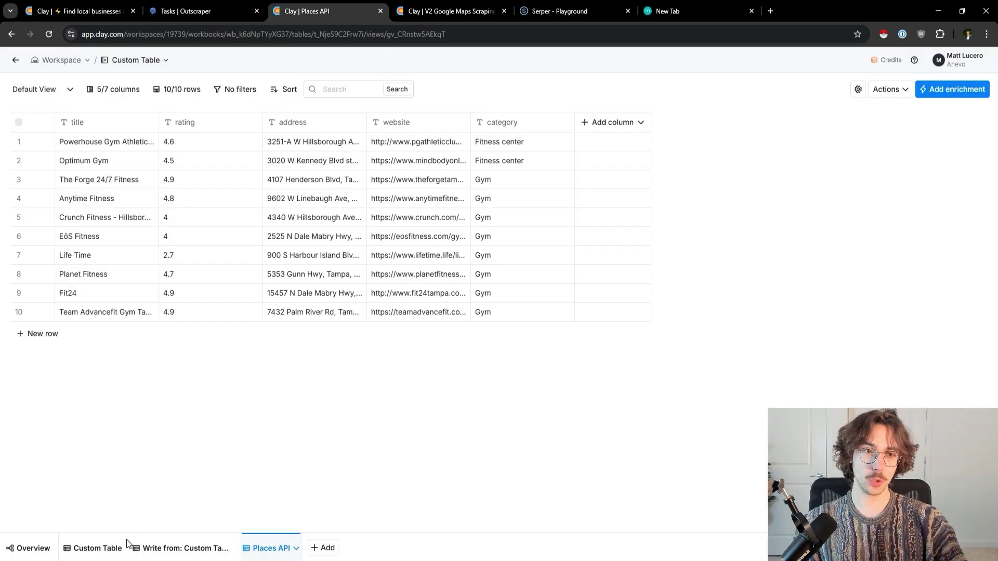
left_click(98, 547)
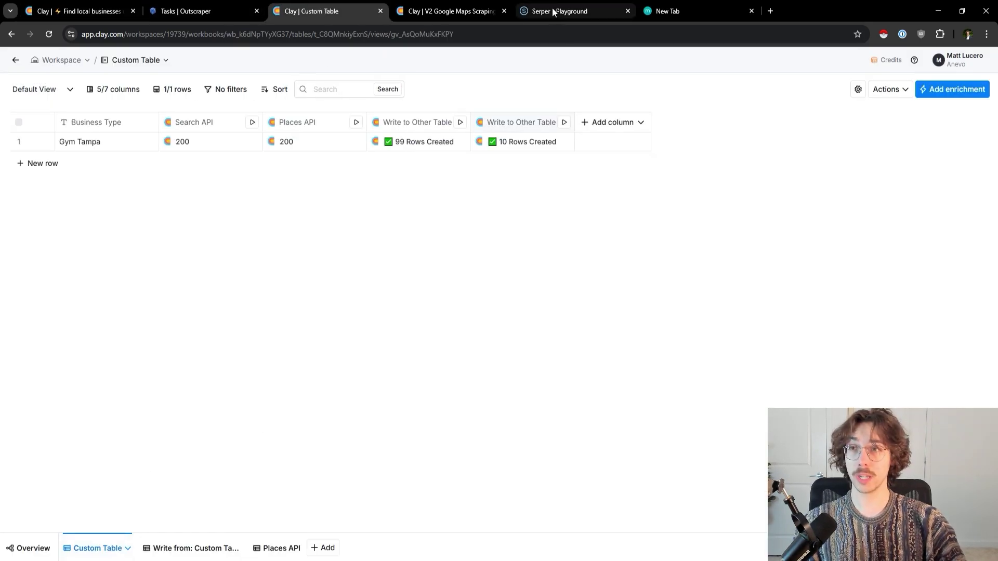
Compare Clay's Google Maps dialog, the Custom Table and the V2 Google Maps scraping table with Serper's search types.
left_click(84, 10)
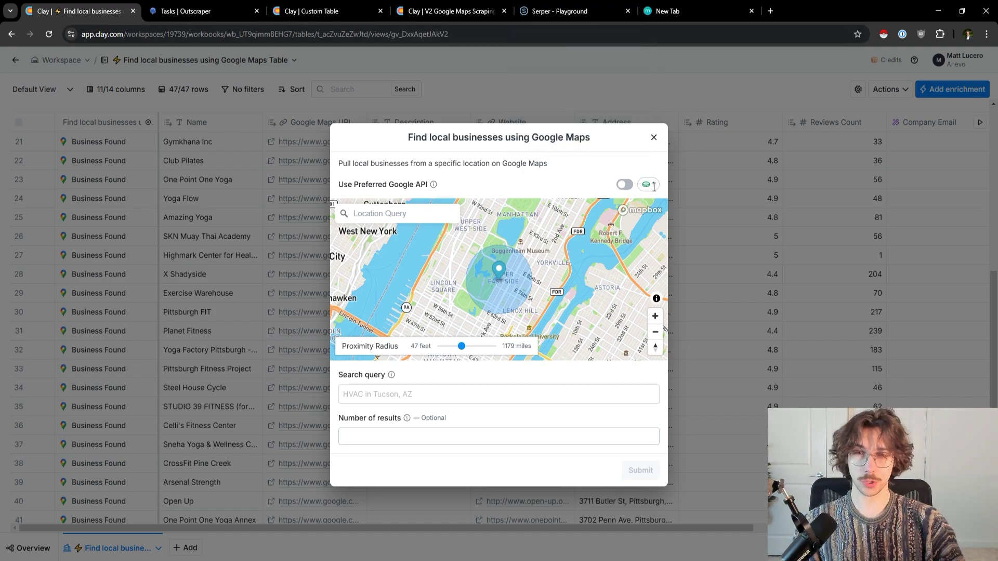
left_click(363, 11)
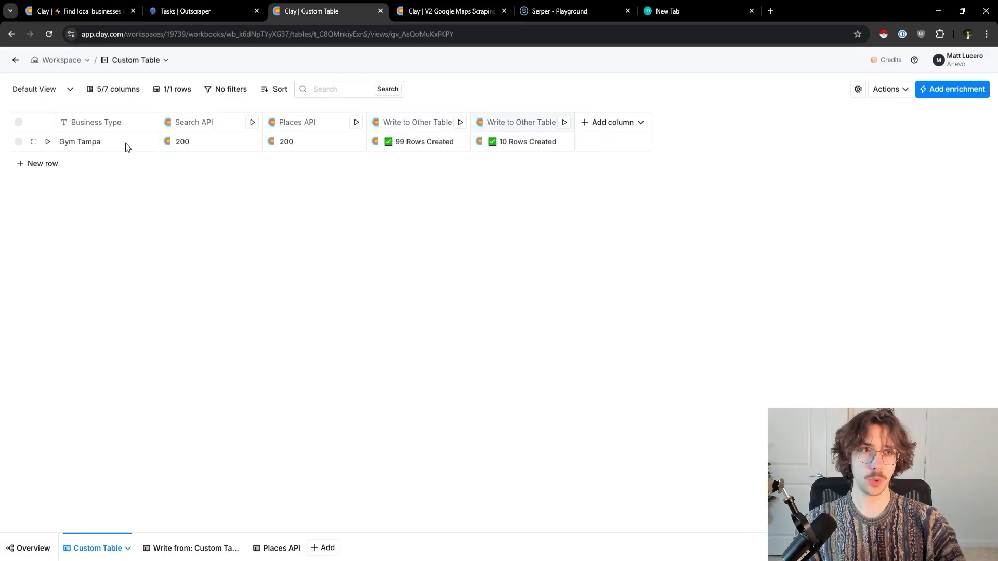
left_click(582, 9)
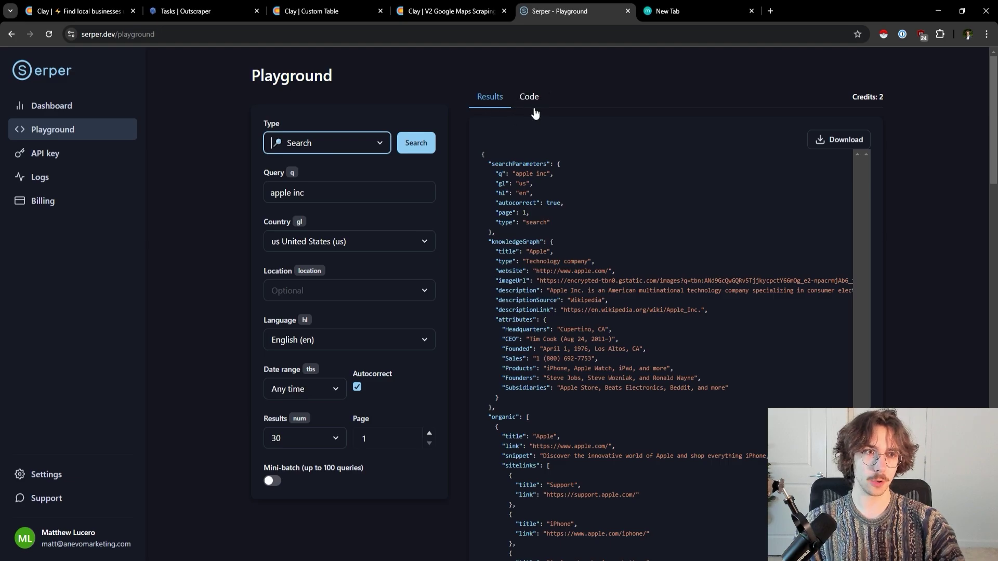
left_click(408, 11)
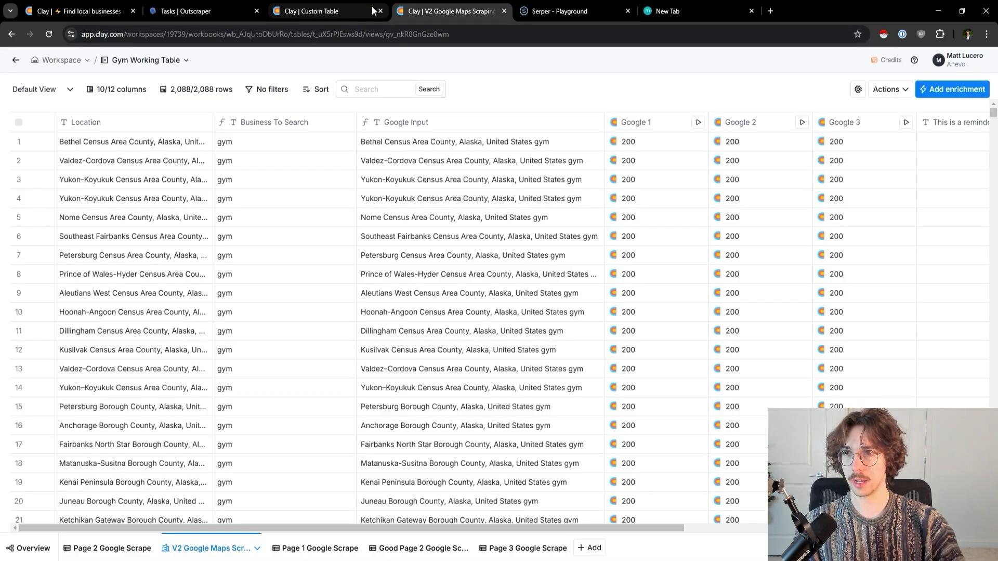
left_click(372, 11)
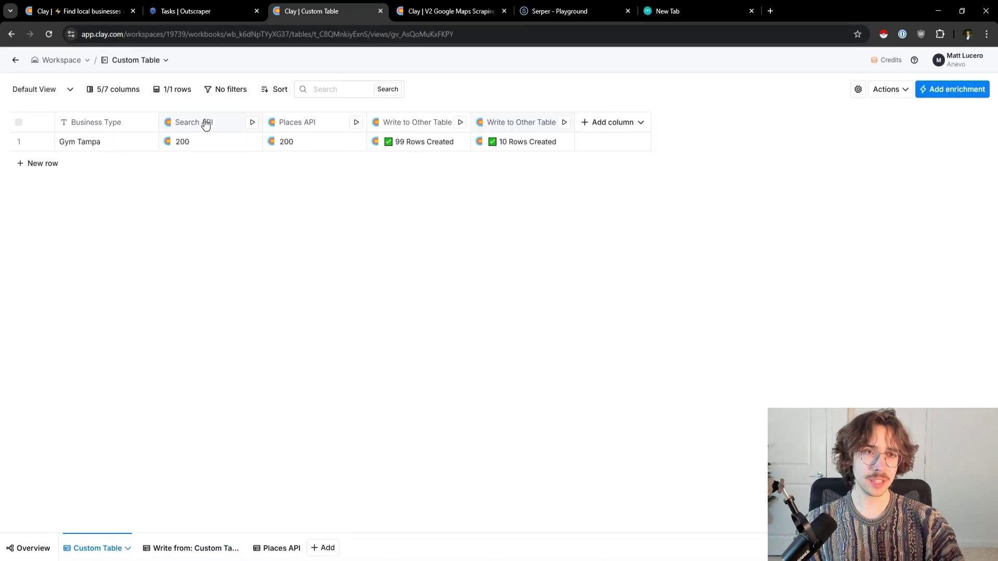
left_click(525, 11)
left_click(341, 149)
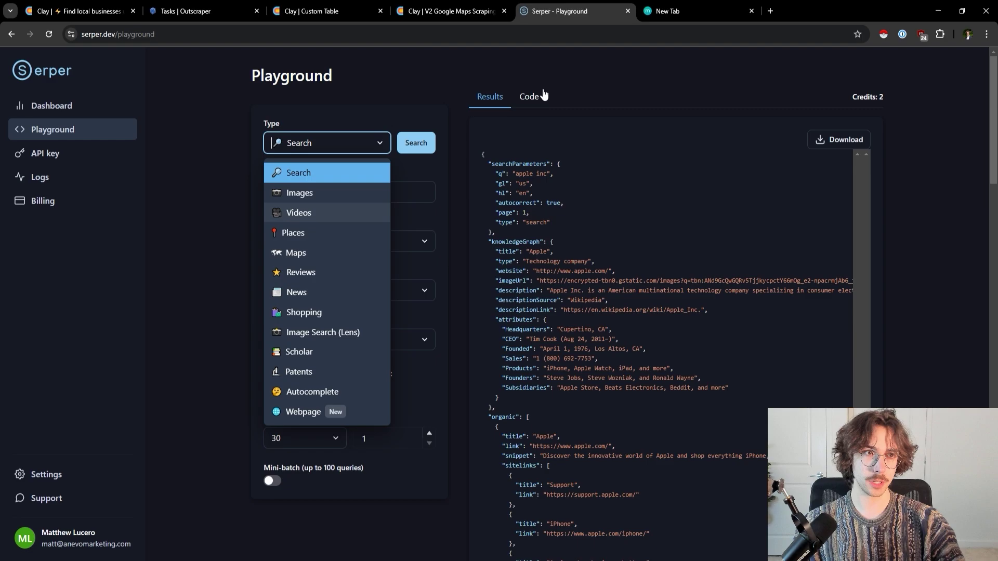
Examine Places in the cell details of the Gym Tampa row's Search API result, and compare the Places API and link tables.
left_click(224, 9)
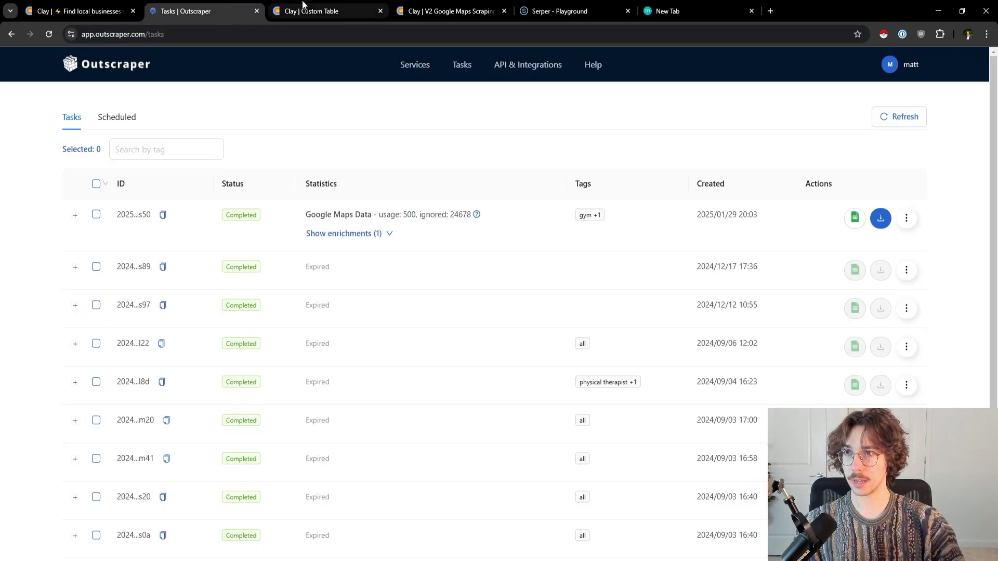
left_click(308, 8)
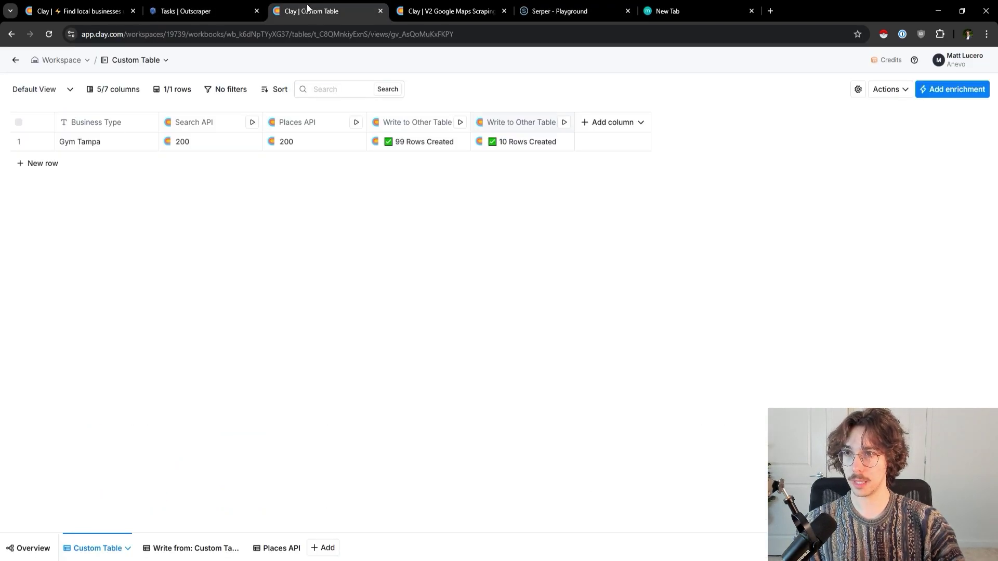
left_click(218, 143)
mouse_move(777, 173)
left_click(760, 154)
left_click(760, 154)
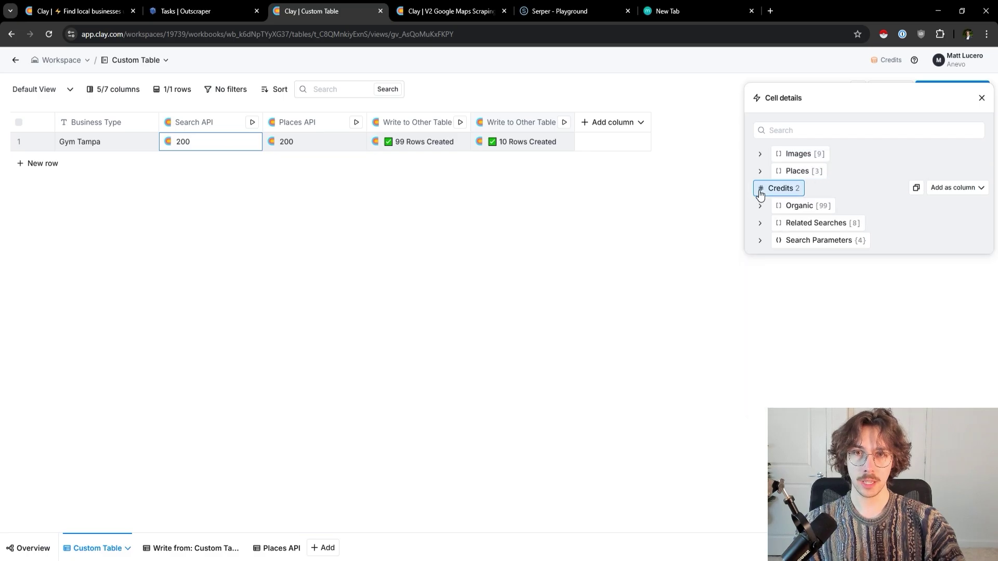
left_click(760, 172)
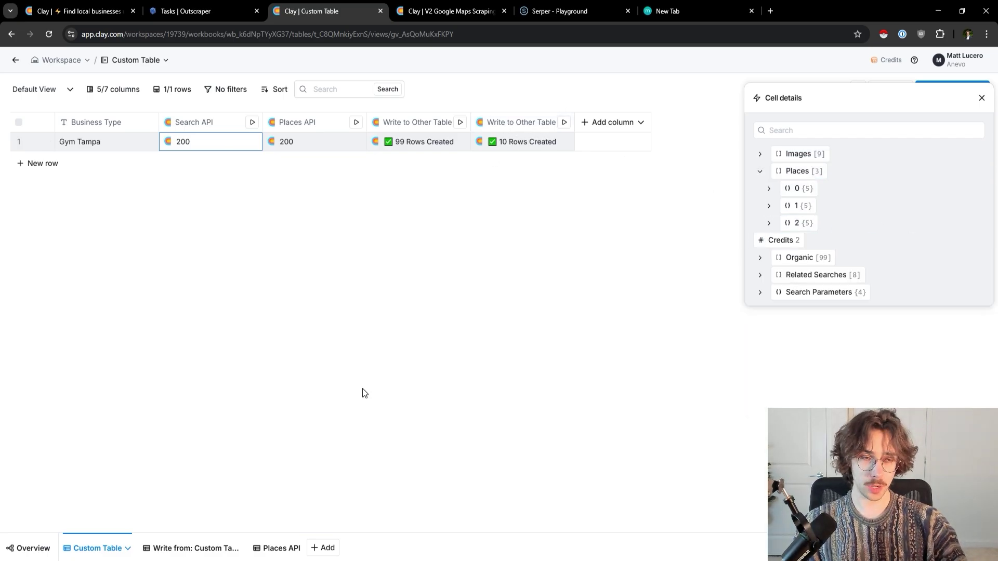
left_click(266, 543)
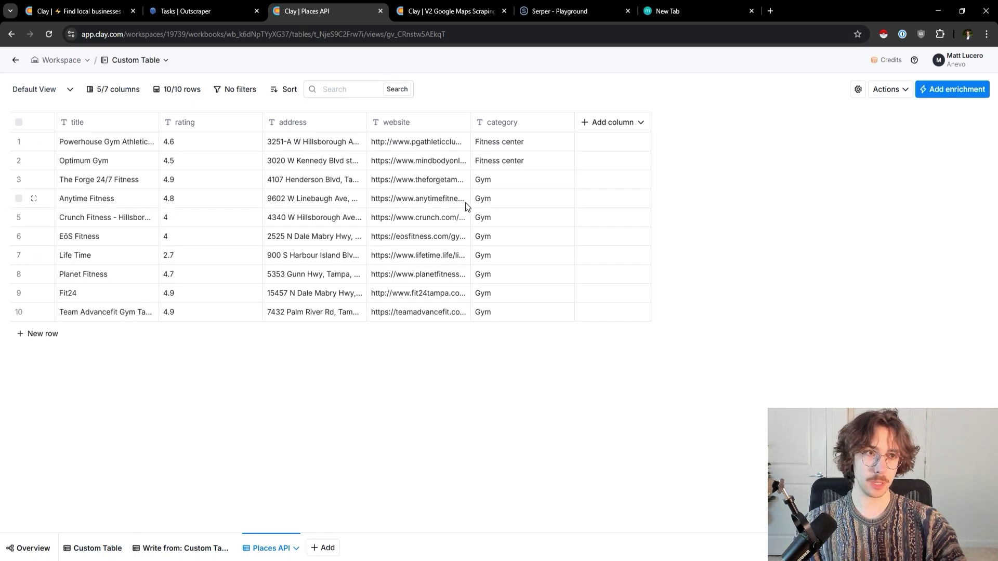
left_click(231, 547)
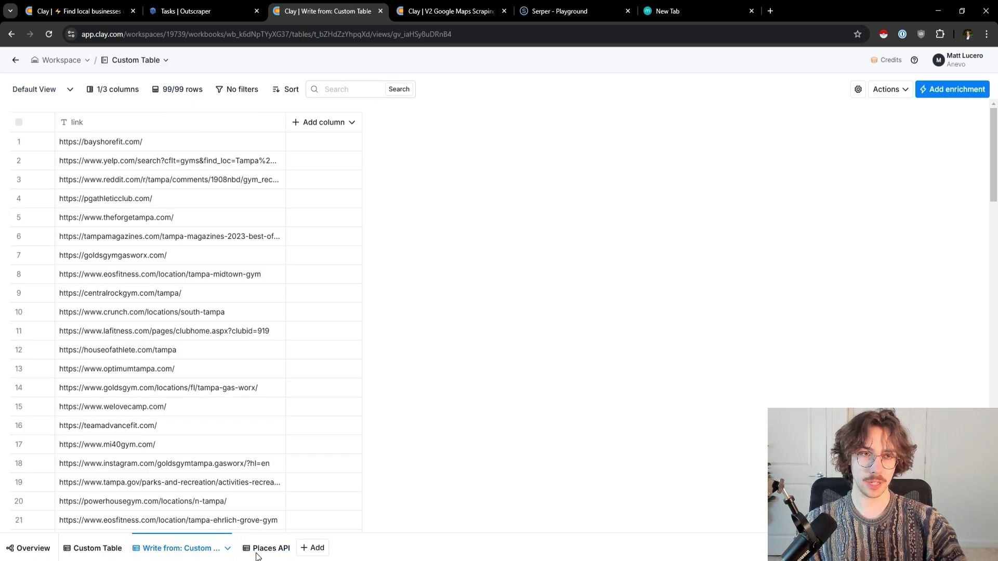
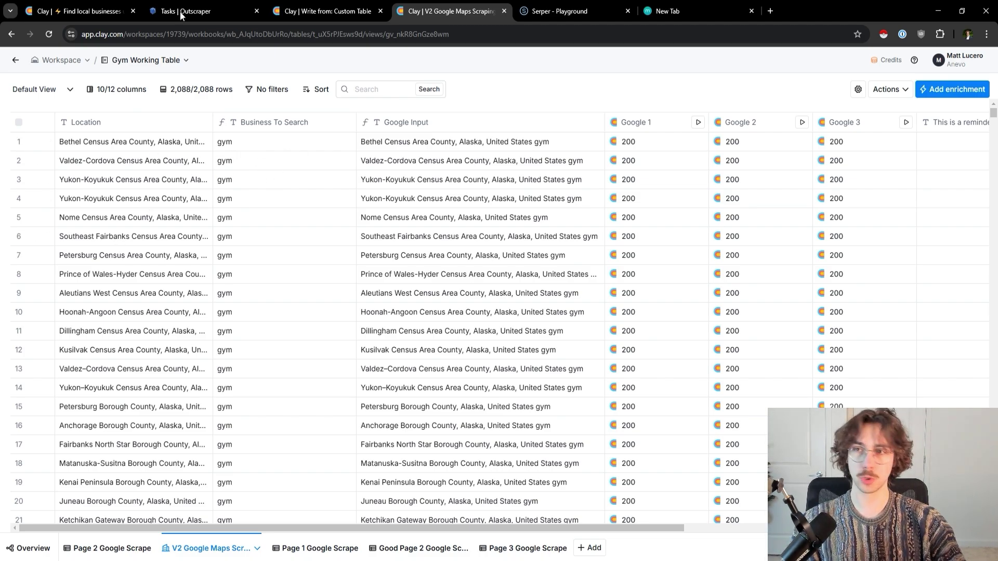
Compare the Custom Table sheet's Search API and Places API columns with the V2 Google Maps scraping table and Serper's Playground.
left_click(307, 3)
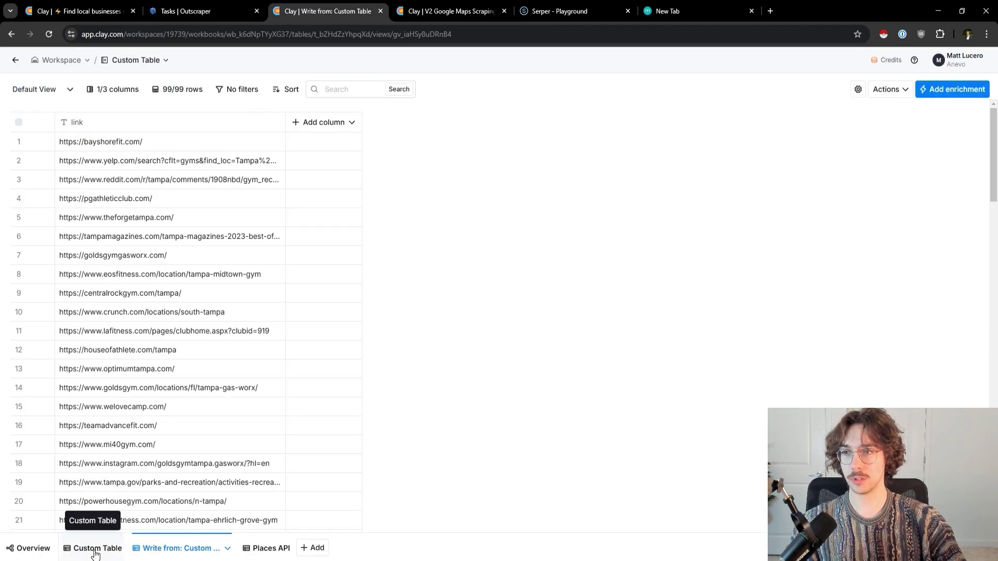
left_click(96, 549)
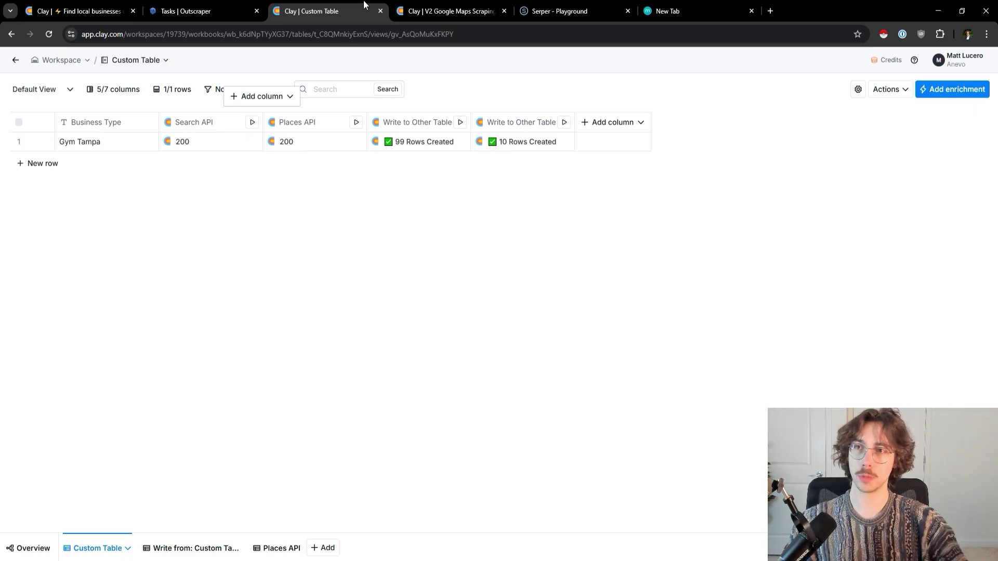
key("ctrl+Tab")
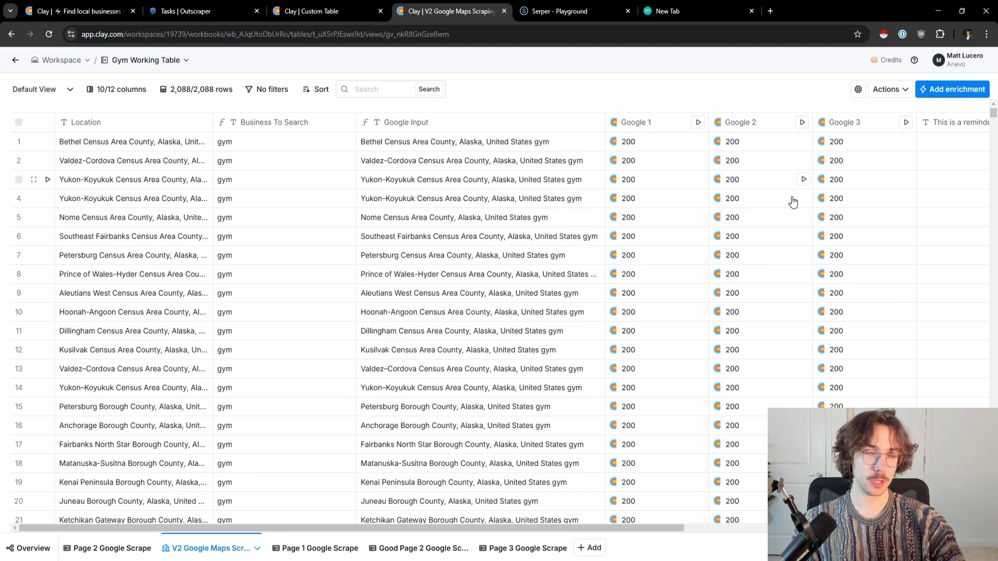
left_click_drag(569, 529, 403, 530)
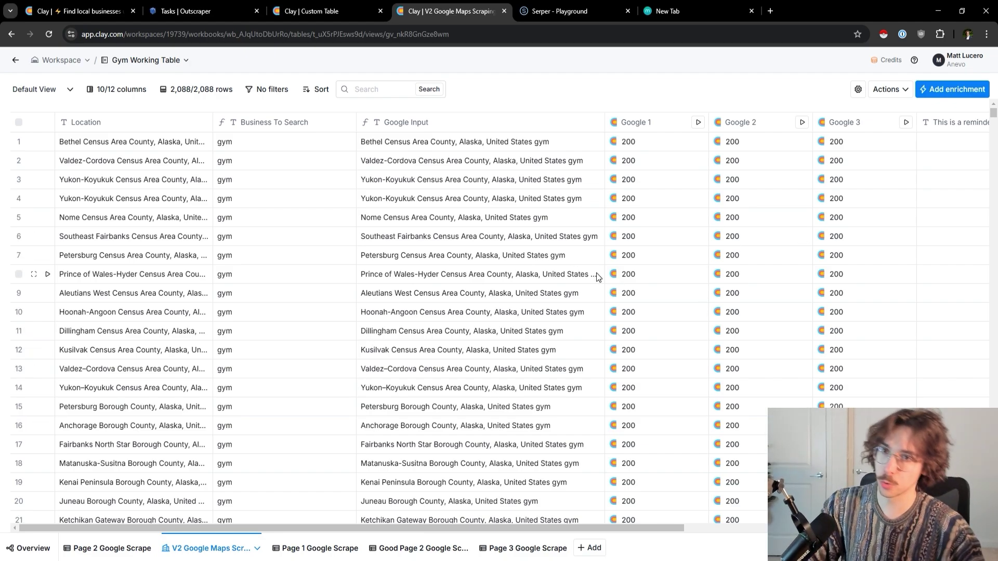
left_click(590, 7)
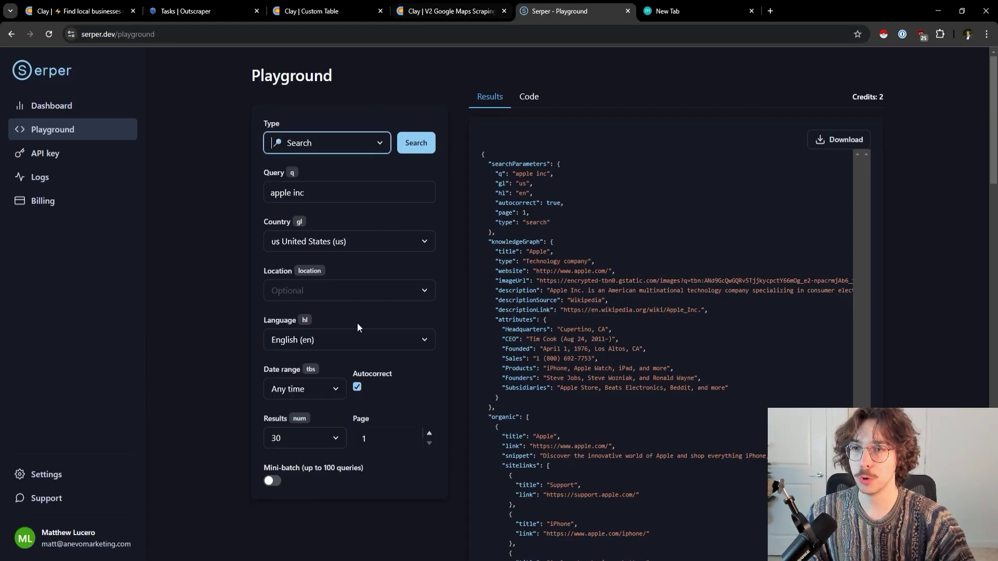
left_click(343, 10)
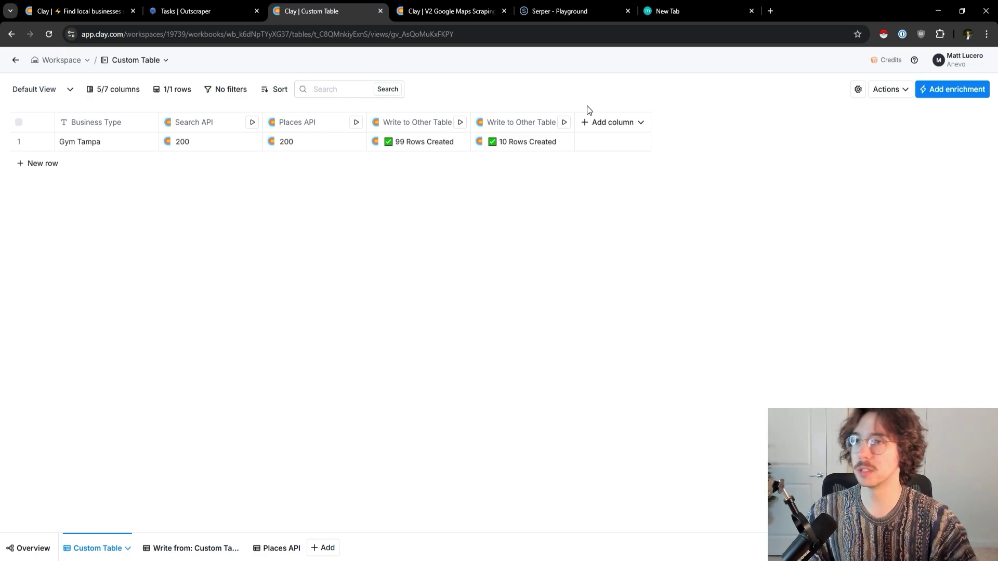
left_click(453, 11)
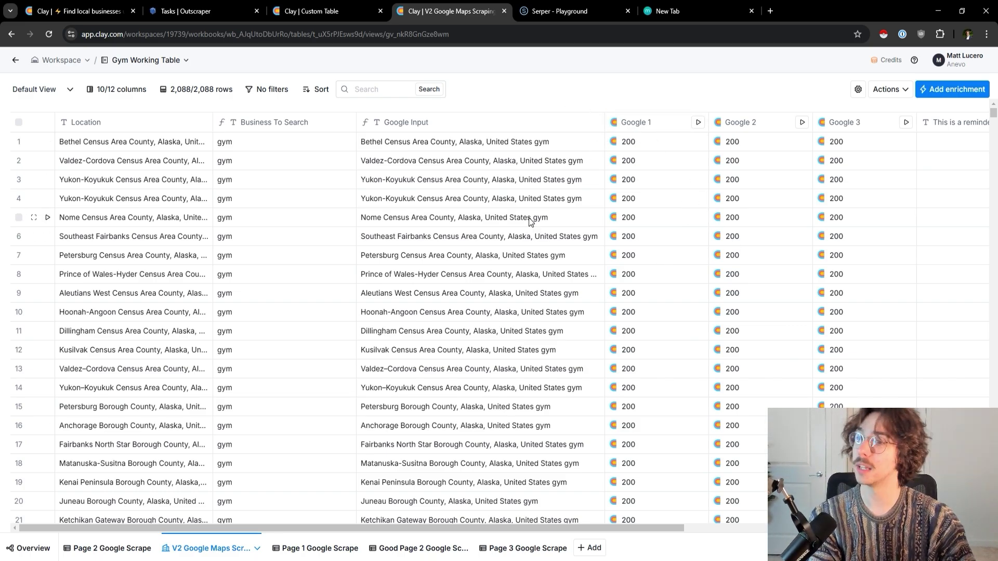
Dismiss Clay's Find local businesses dialog, and compare its table of Pittsburgh businesses with Serper's Playground and Outscraper's task list.
left_click(156, 10)
left_click(127, 7)
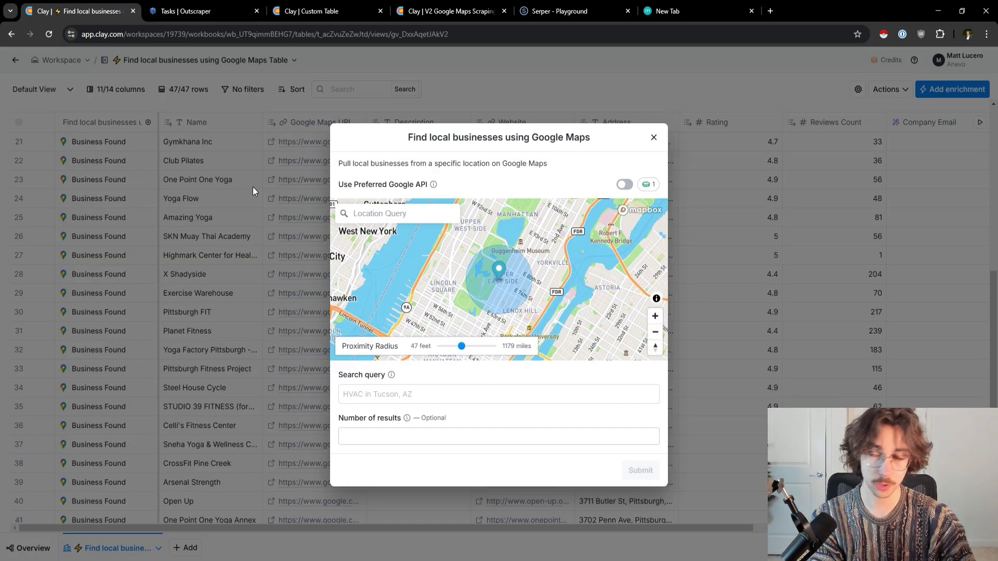
left_click(253, 186)
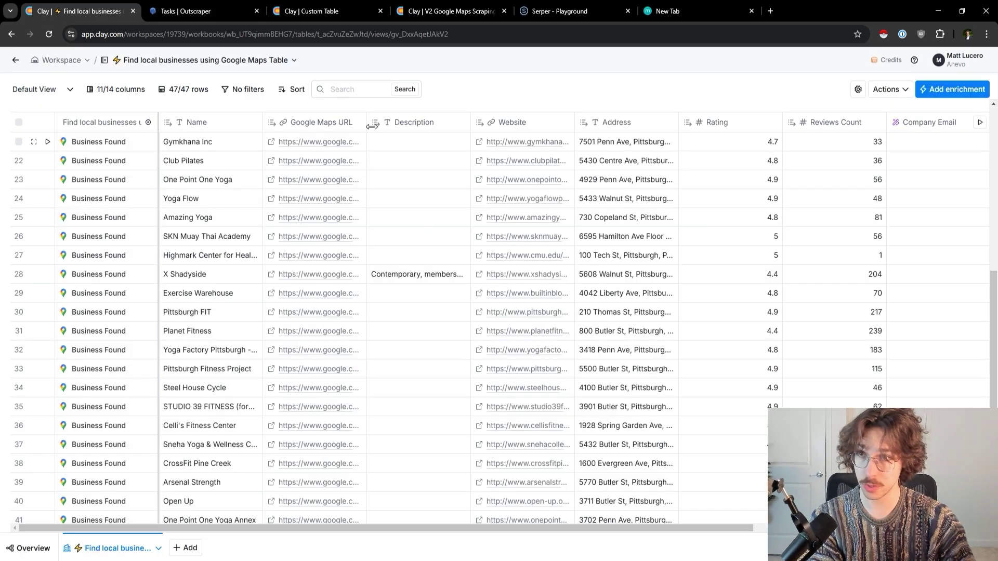
left_click(563, 6)
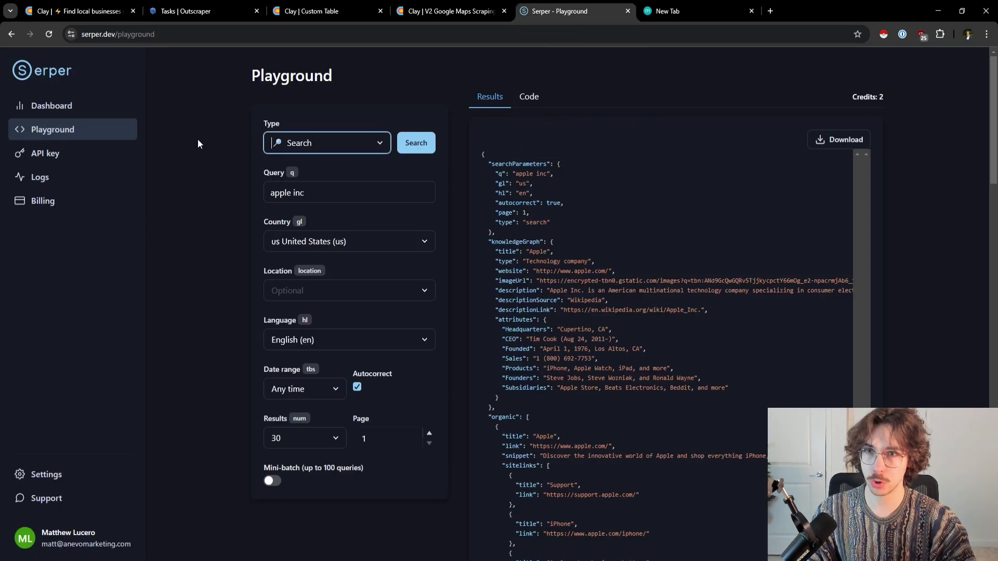
left_click(93, 11)
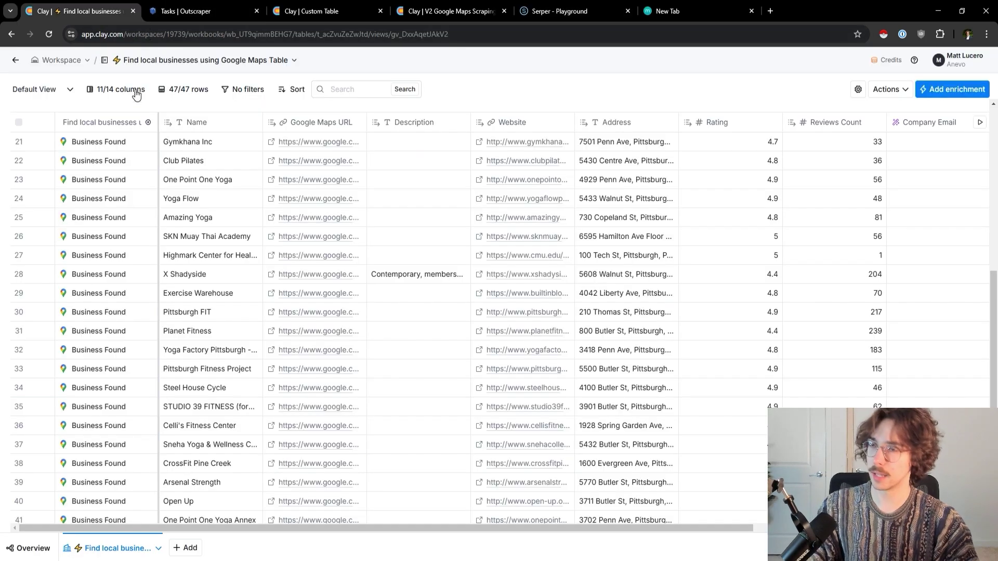
left_click(177, 10)
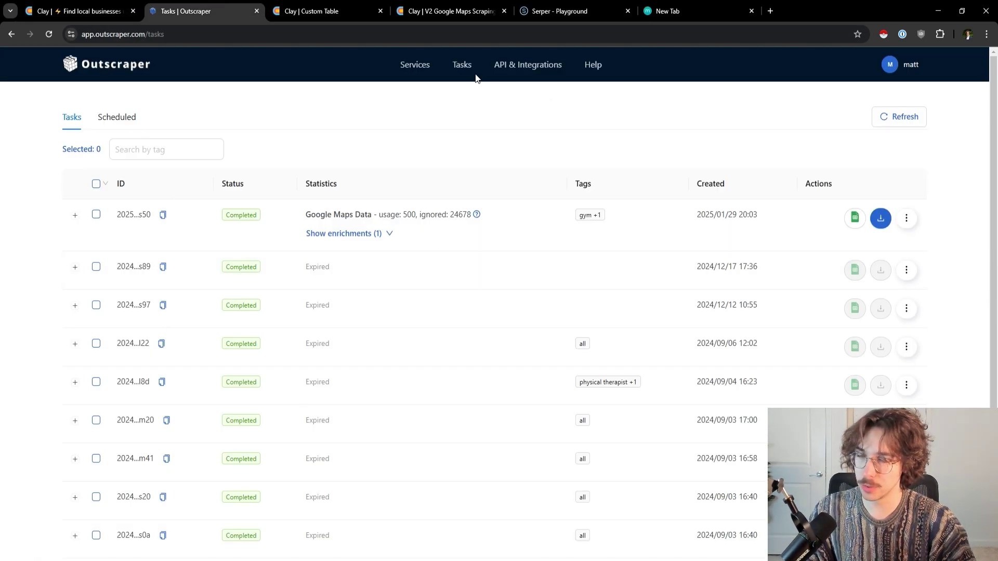